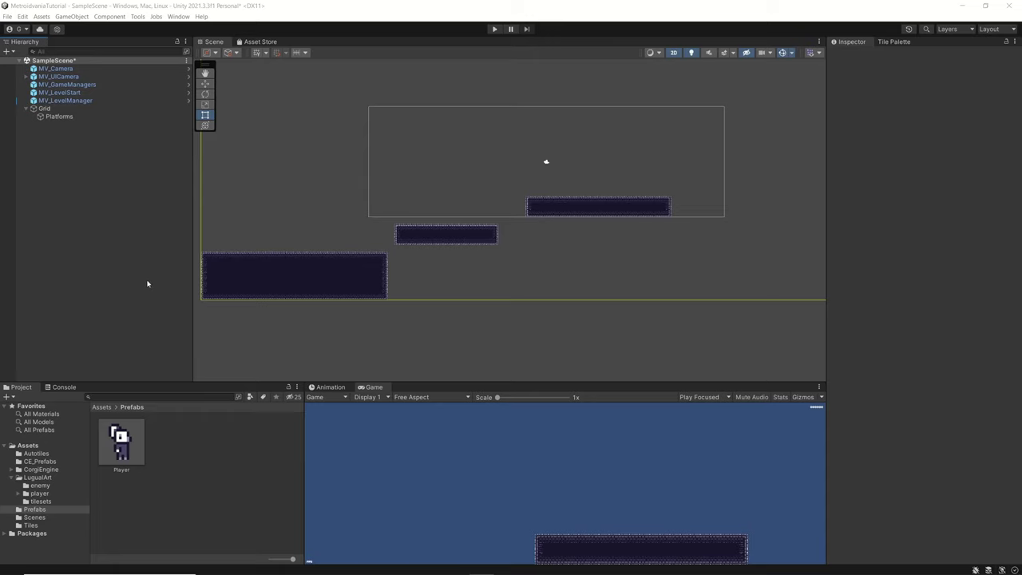
Select the Platforms tilemap under Grid to show its Transform, Tilemap and Tilemap Renderer settings
click(234, 263)
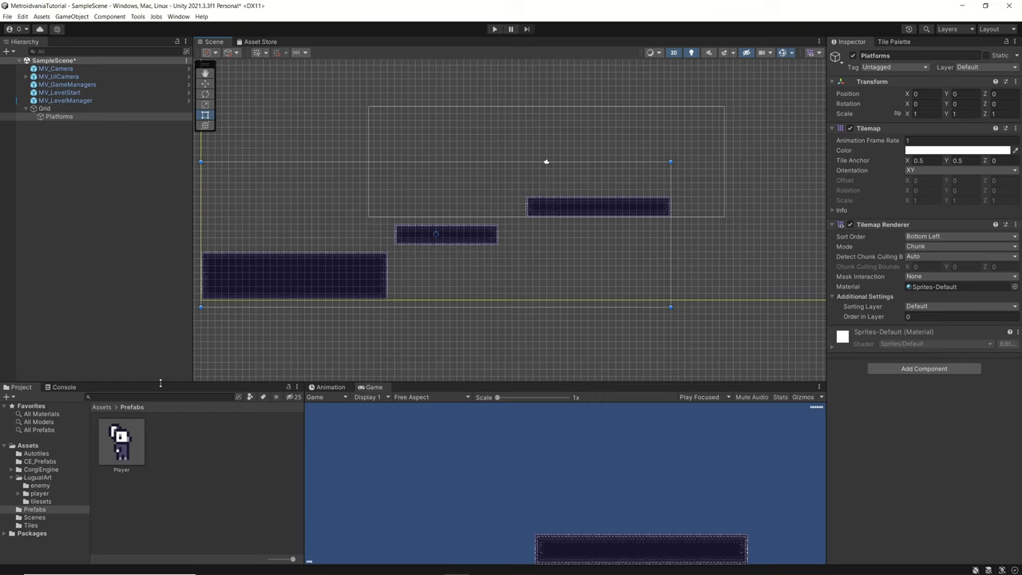
Inspect the Player prefab, then select and frame the MV_LevelStart checkpoint
click(118, 446)
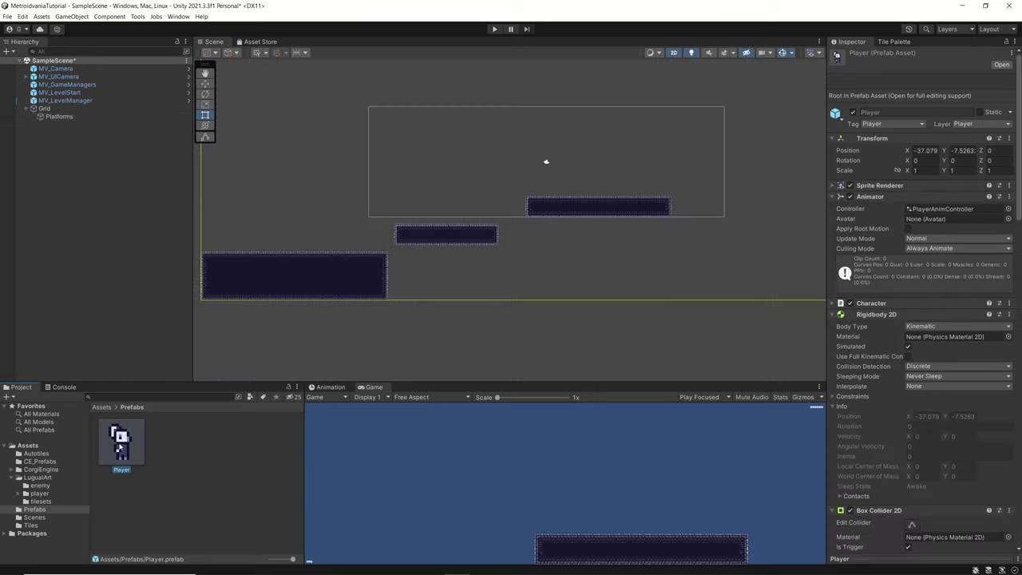
click(59, 93)
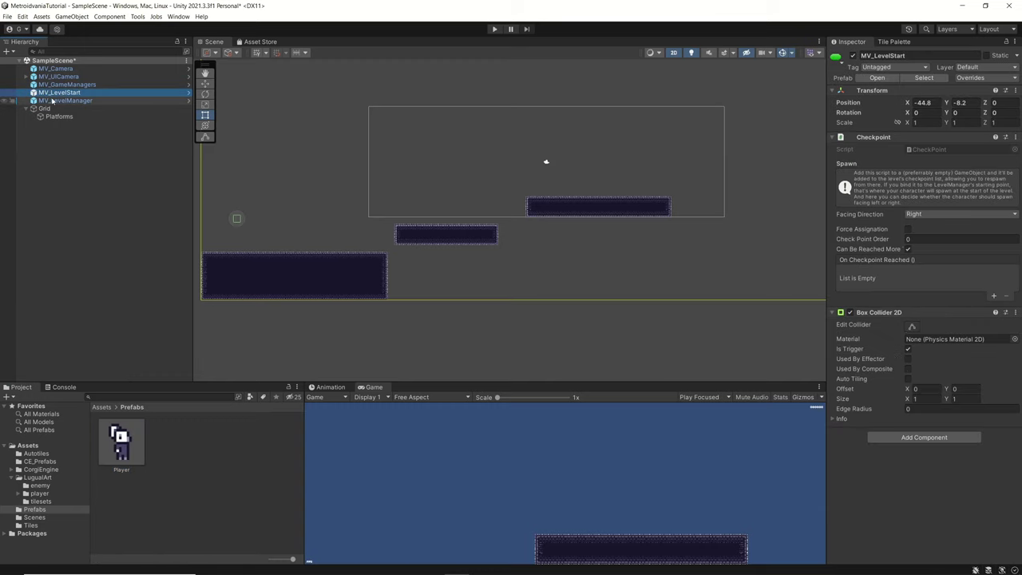
double_click(58, 94)
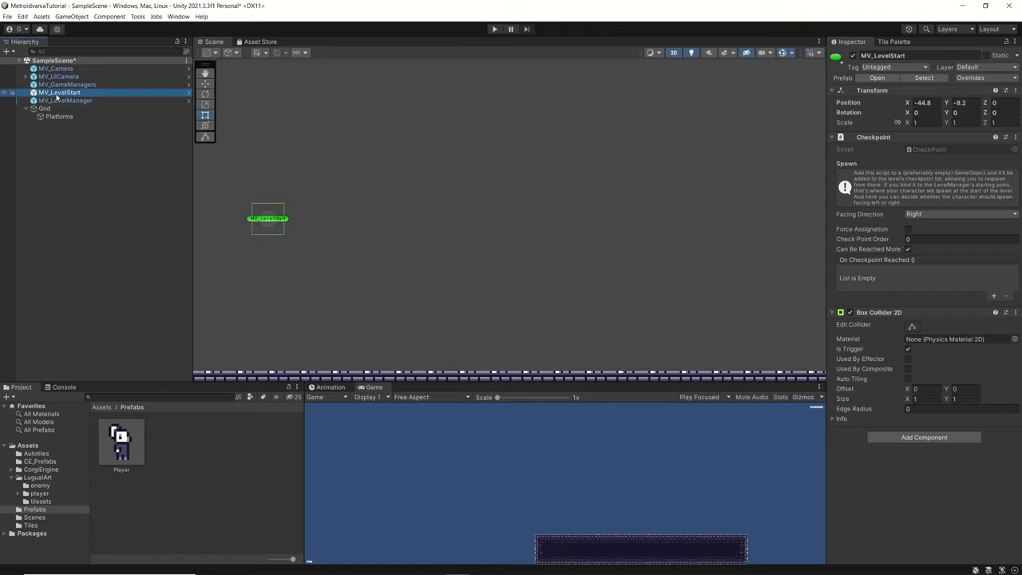
Zoom out and pan across the level's large starting room of platform tiles
scroll(492, 250, down, 5)
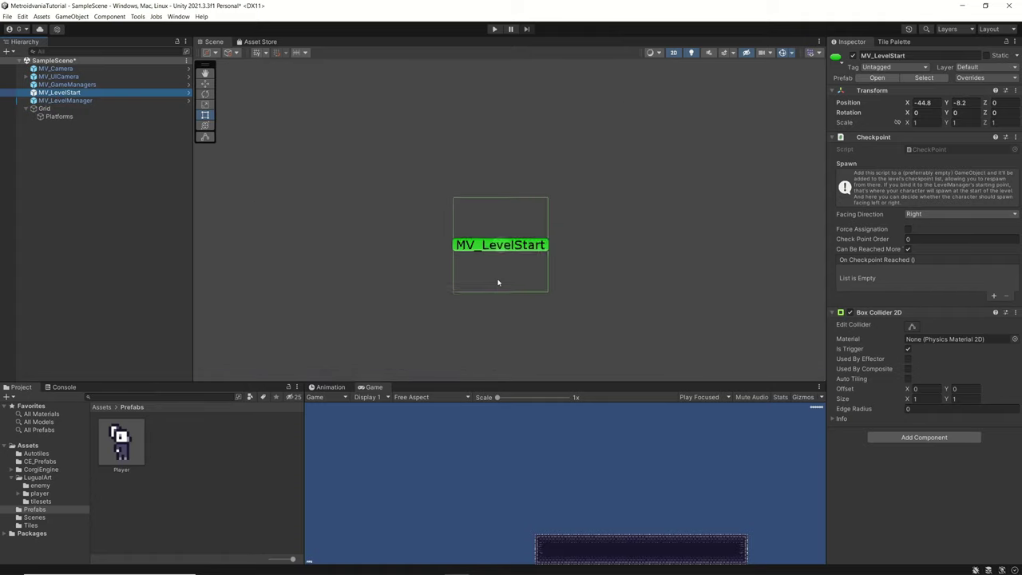
middle_drag(527, 315, 483, 134)
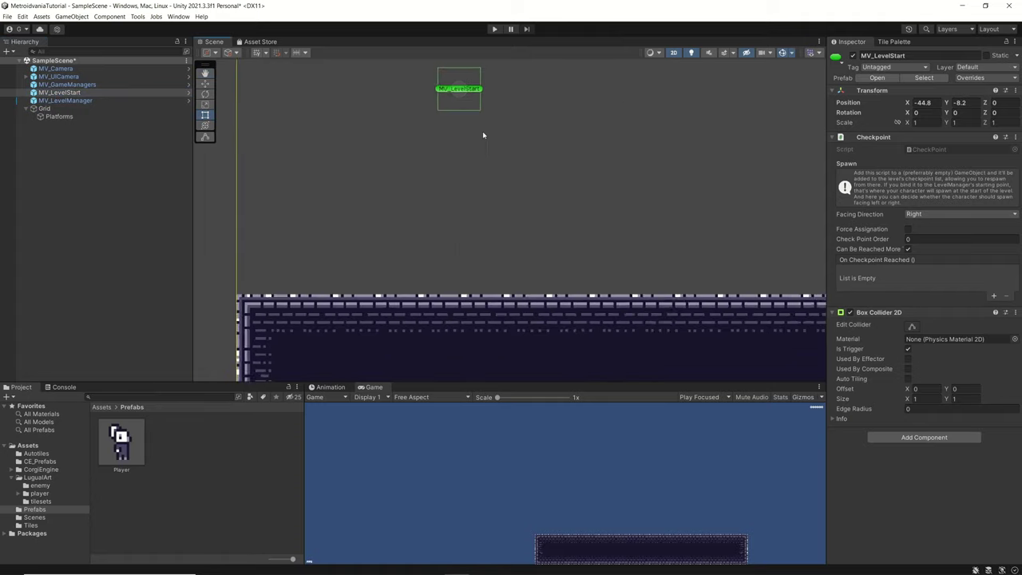
scroll(483, 135, down, 2)
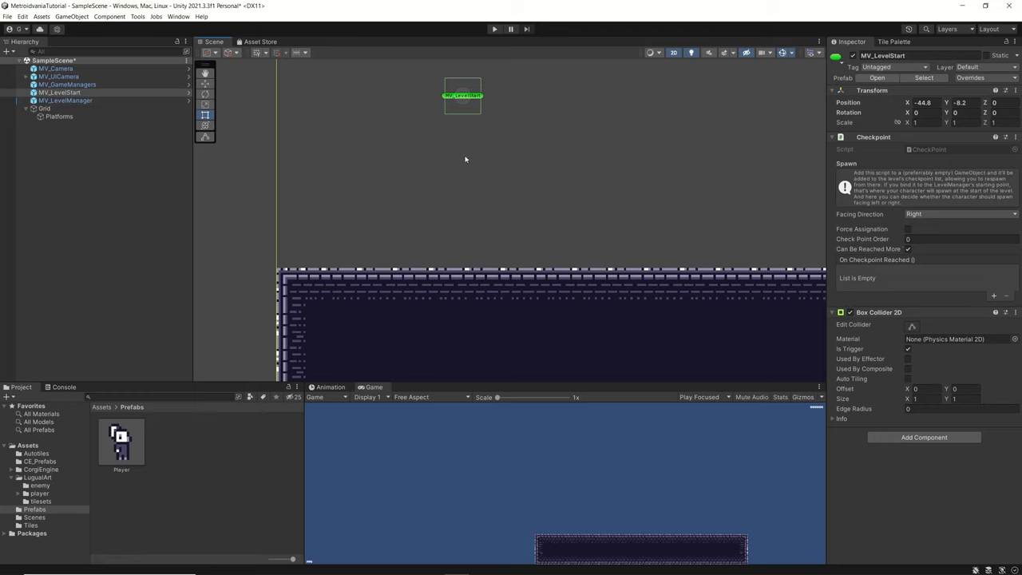
middle_drag(467, 286, 406, 181)
scroll(410, 207, down, 1)
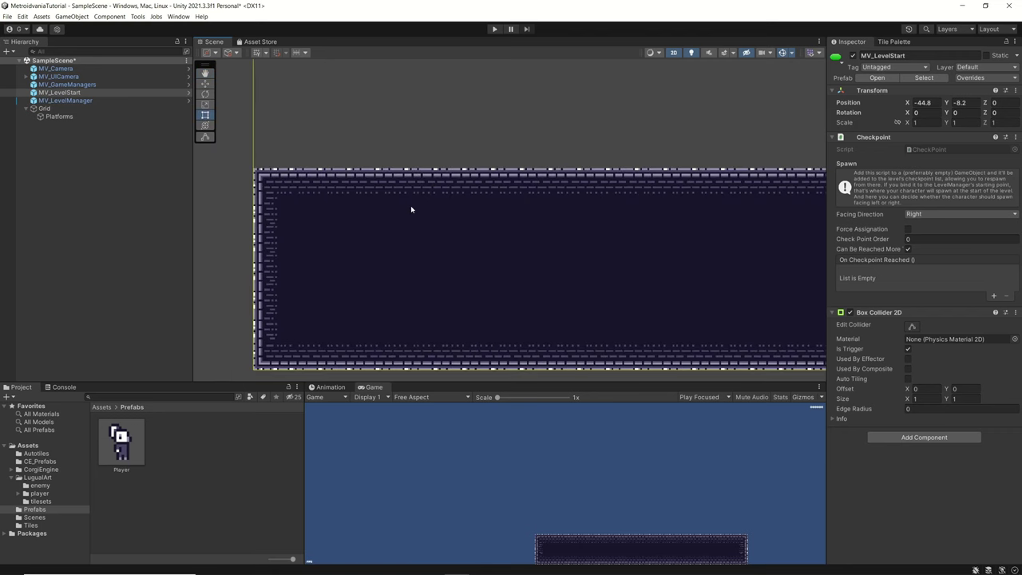
Select the Player prefab and bring its Character Level Bounds settings into view
click(125, 438)
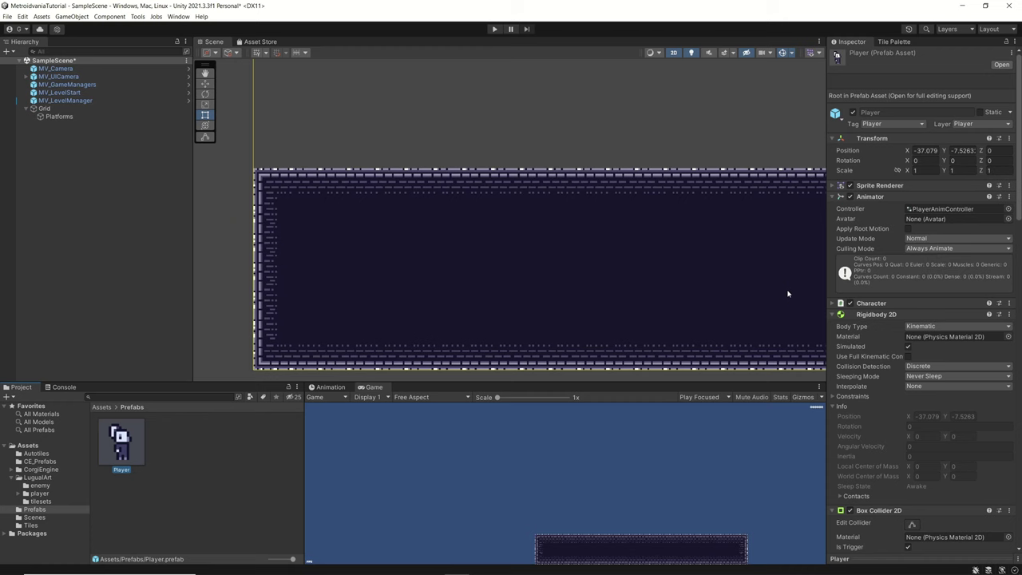
scroll(872, 375, down, 10)
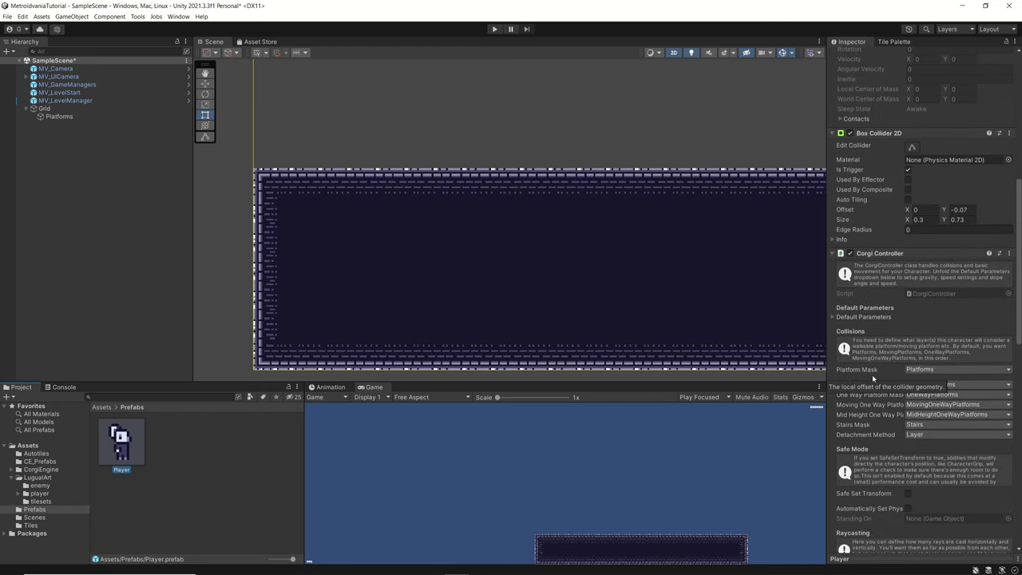
scroll(872, 376, down, 6)
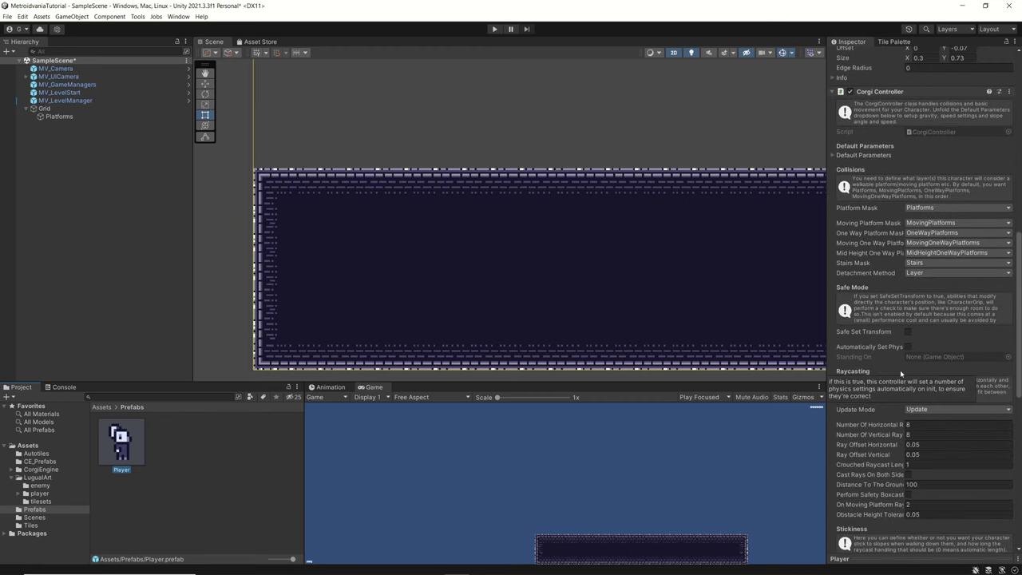
scroll(900, 370, down, 2)
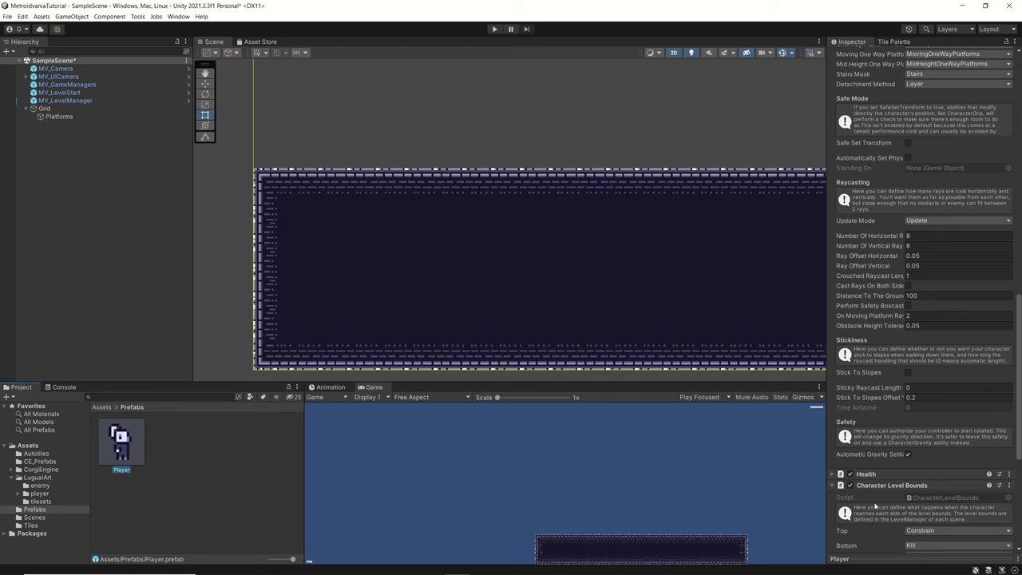
scroll(875, 506, down, 4)
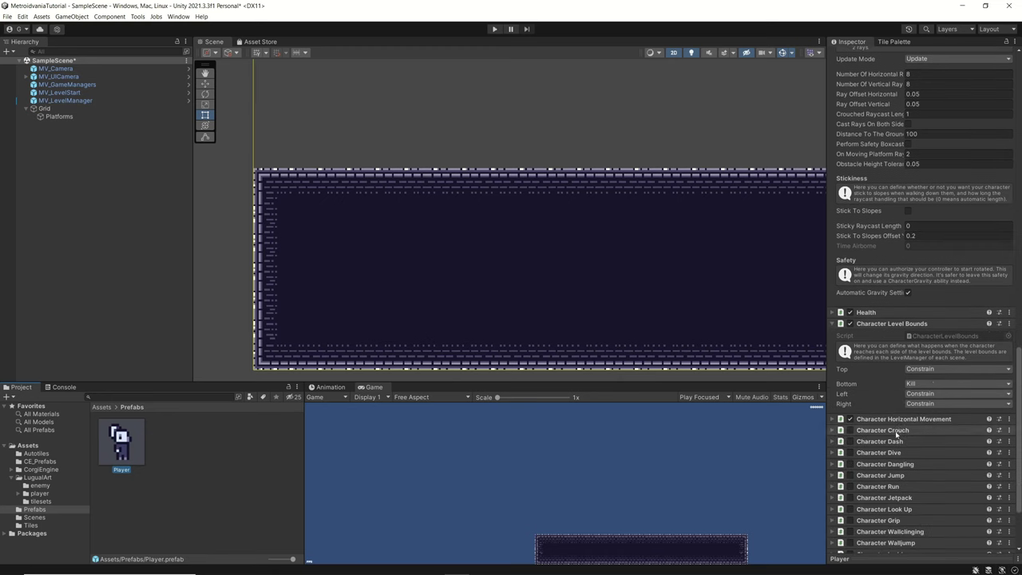
Switch the Bottom level bound to Constrain, then revert it to Kill
click(921, 386)
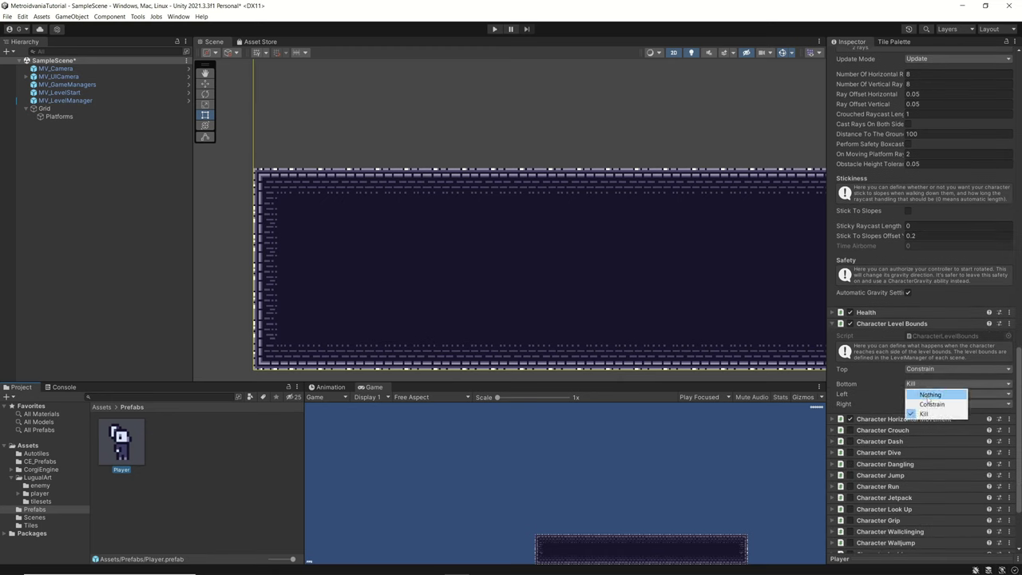
click(920, 393)
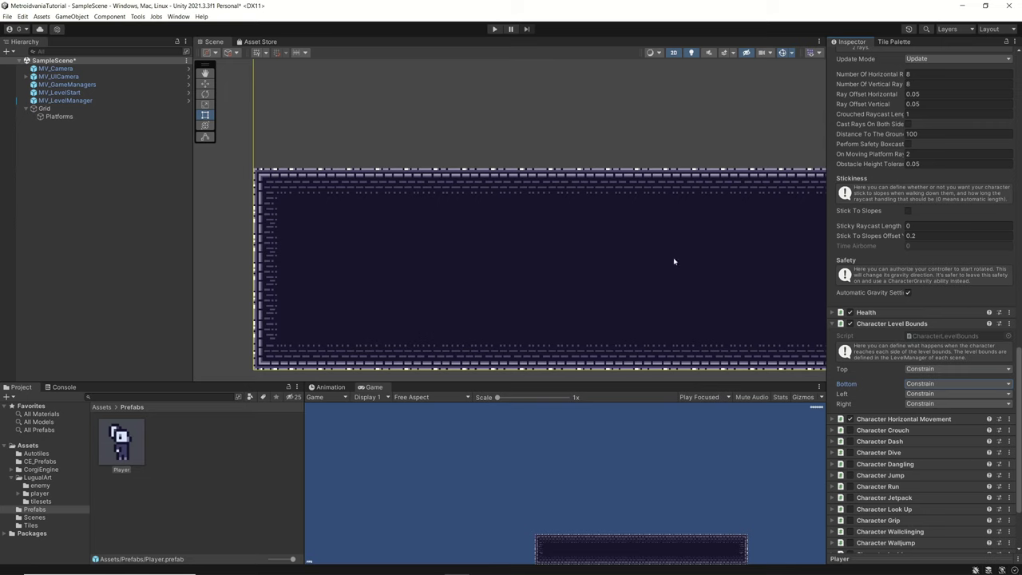
click(918, 384)
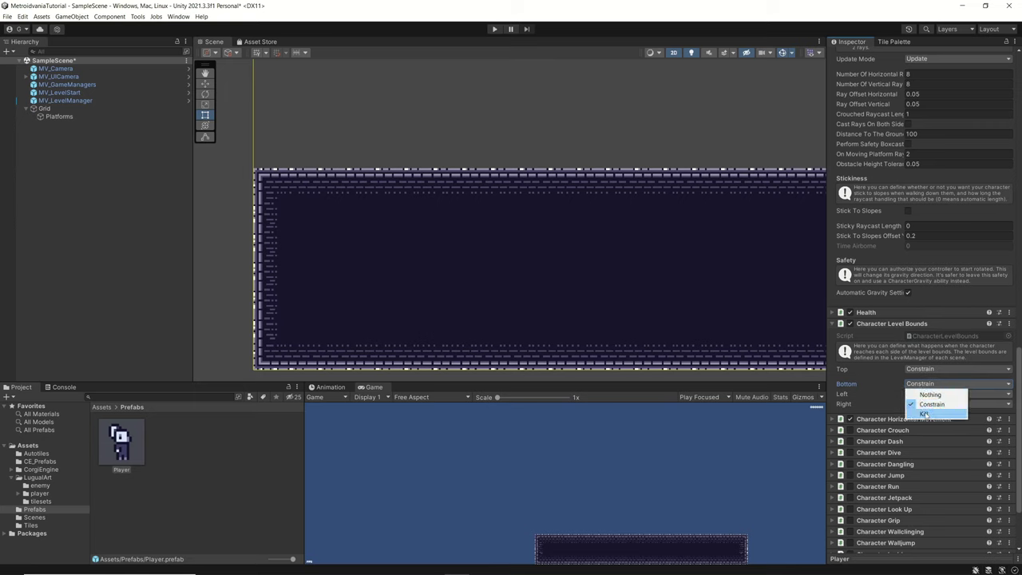
click(924, 414)
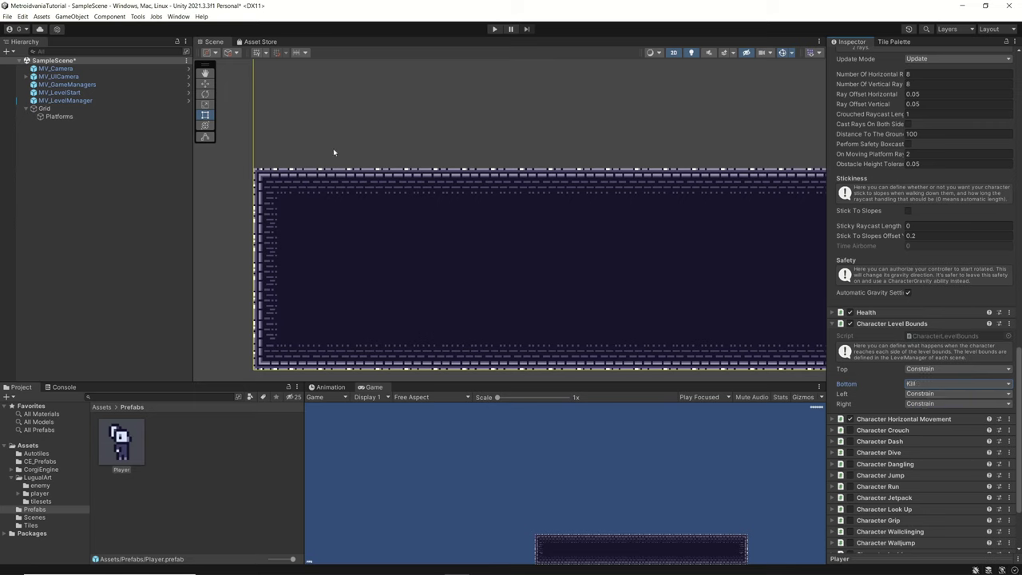
middle_drag(583, 250, 134, 252)
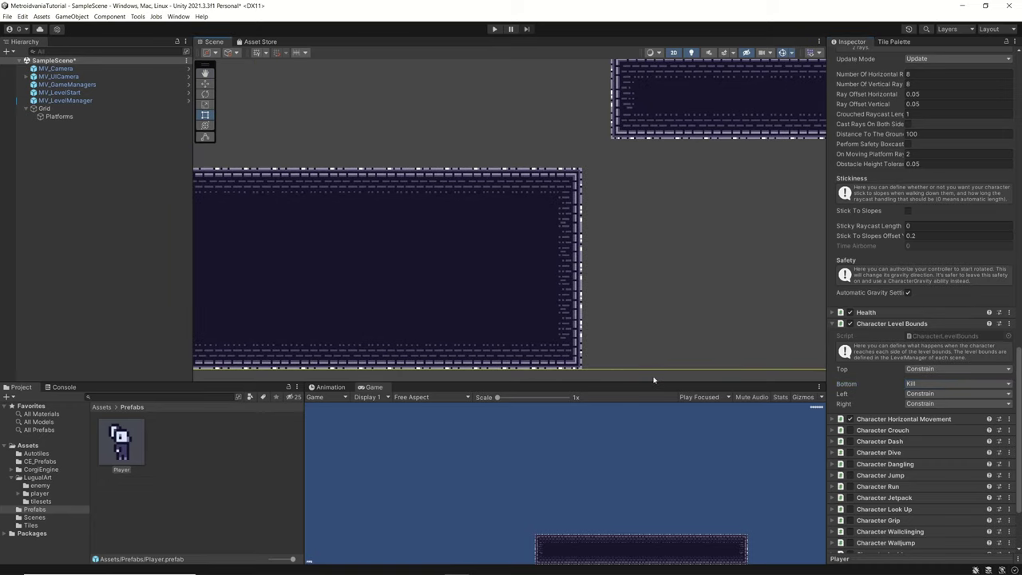
Zoom out to the level start and confirm the Corgi Controller's Platform Mask is Platforms
scroll(618, 237, down, 5)
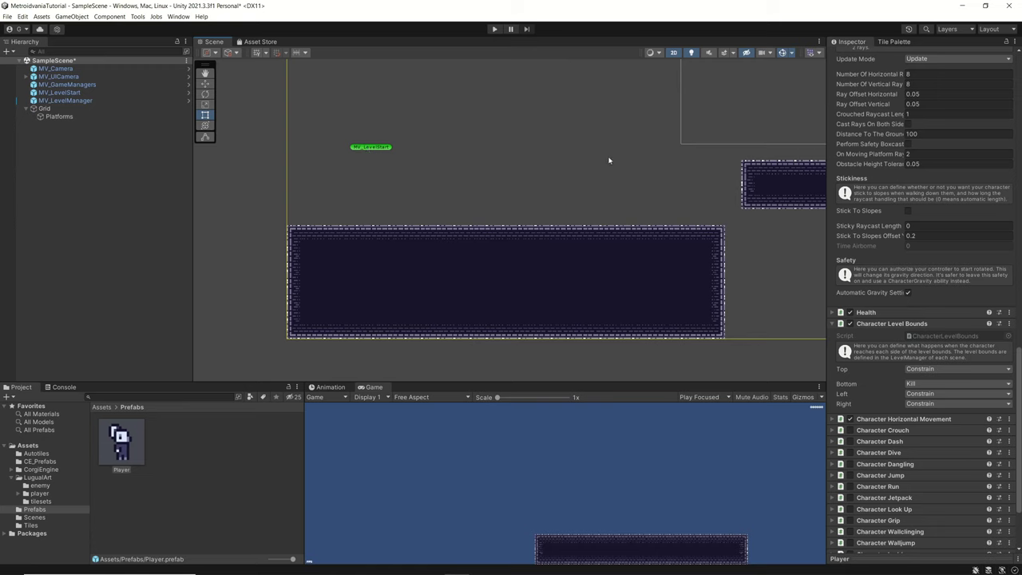
scroll(609, 159, down, 1)
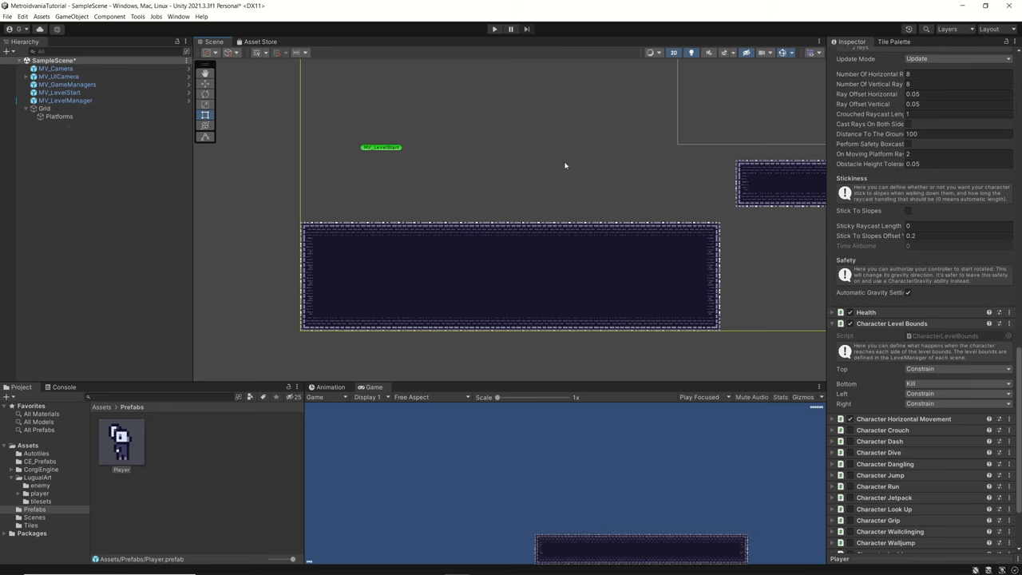
middle_drag(565, 166, 442, 219)
scroll(903, 248, up, 3)
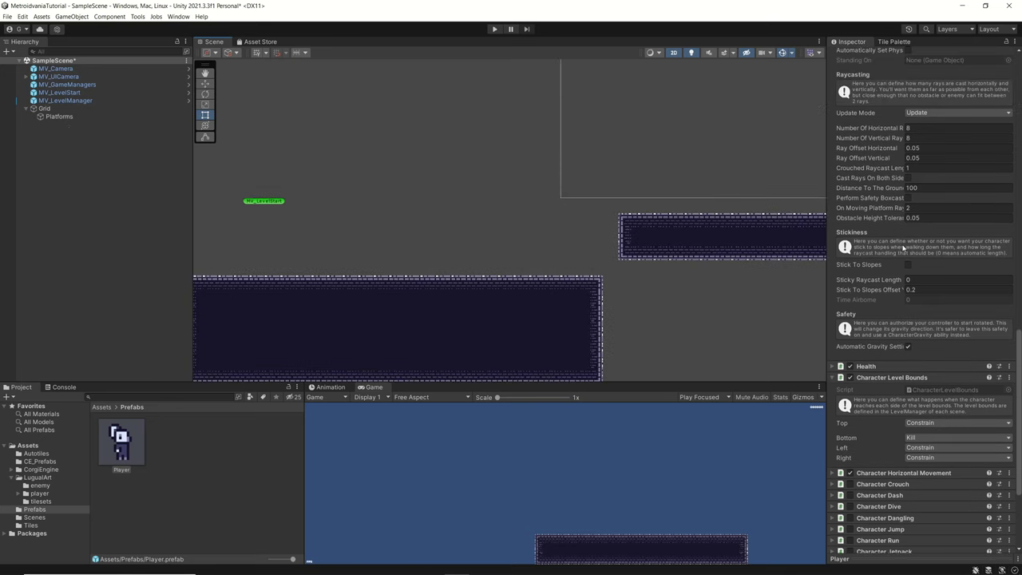
scroll(904, 248, up, 15)
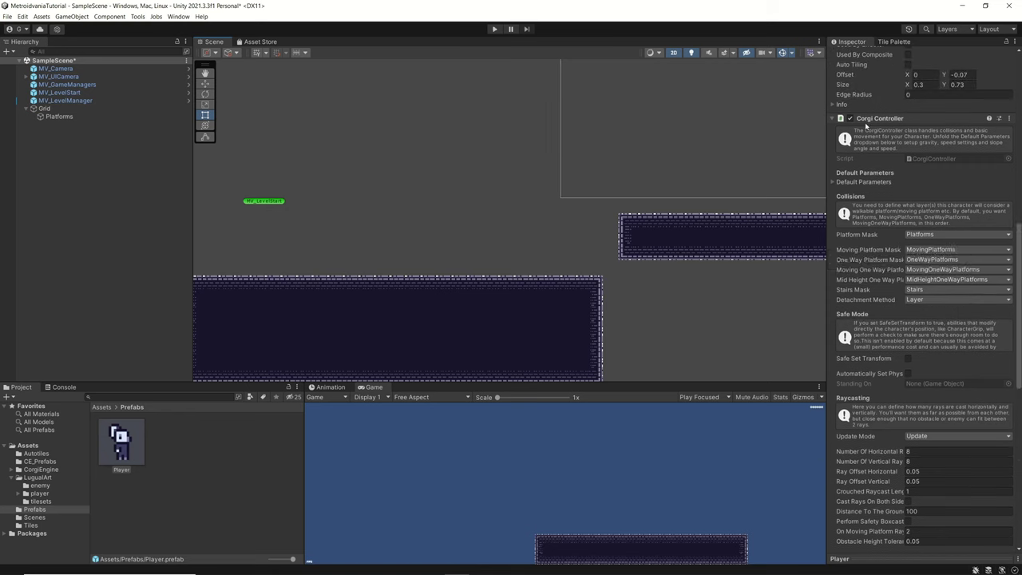
scroll(856, 281, down, 6)
scroll(856, 283, down, 5)
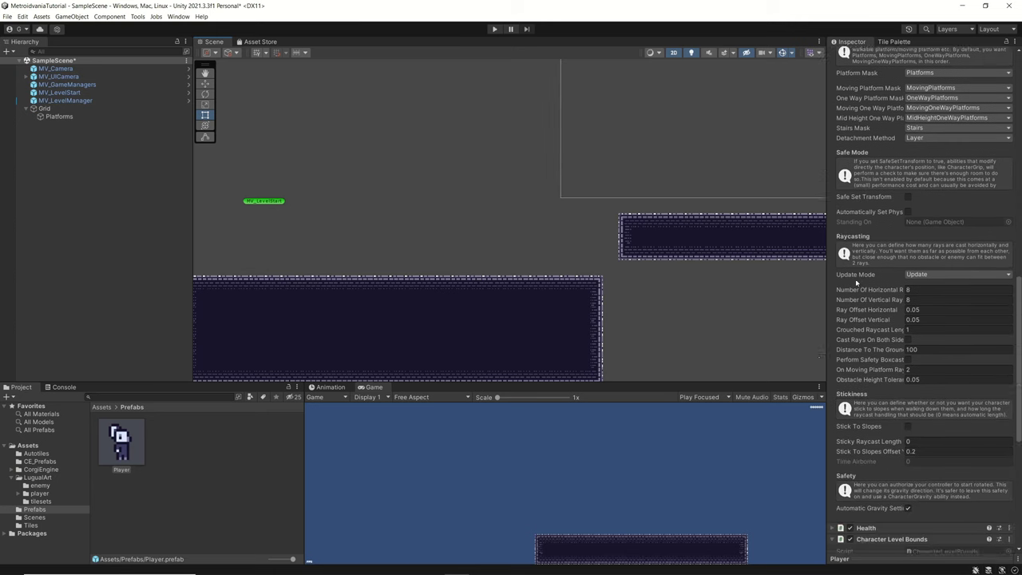
scroll(857, 283, up, 10)
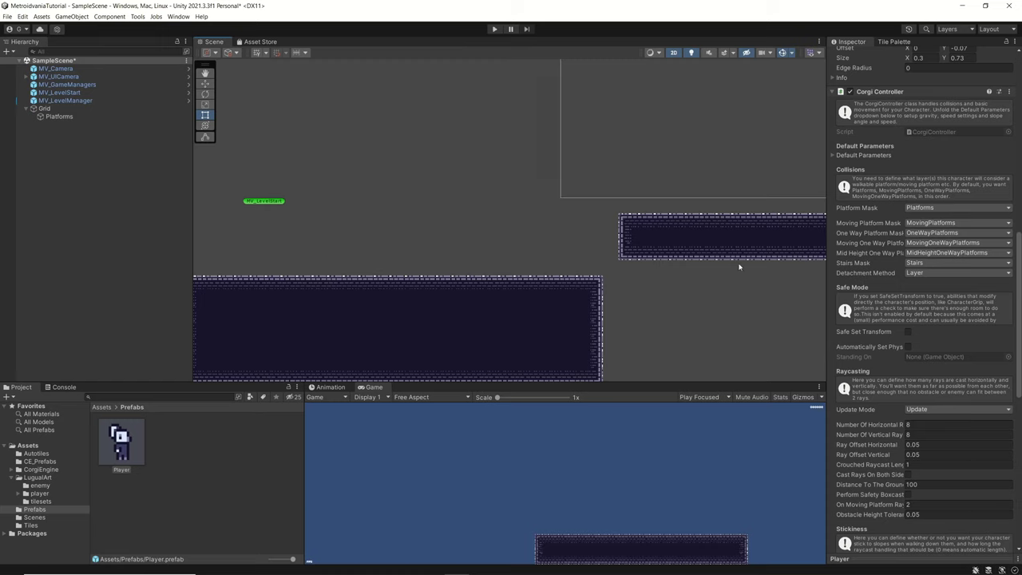
click(938, 206)
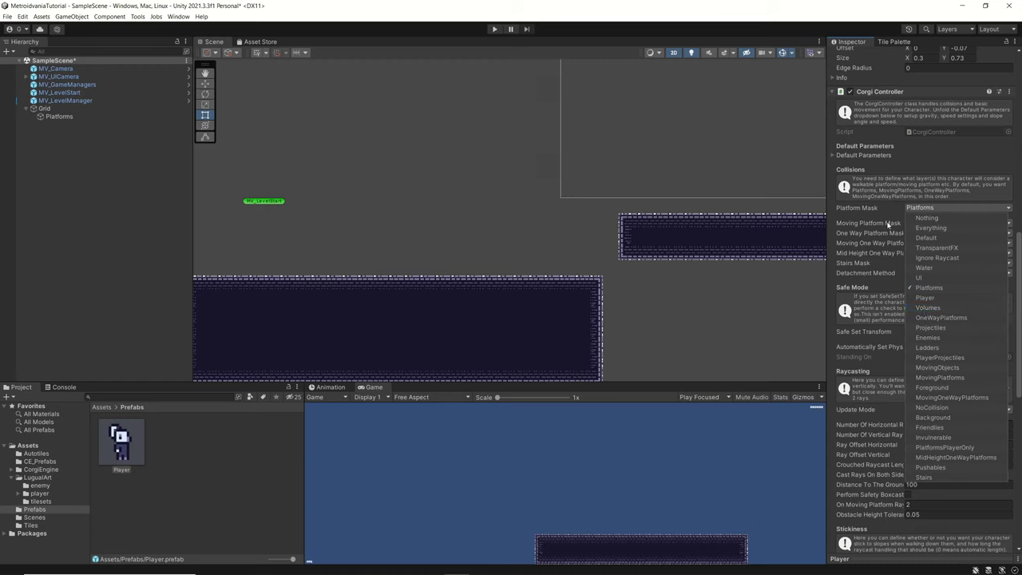
click(853, 211)
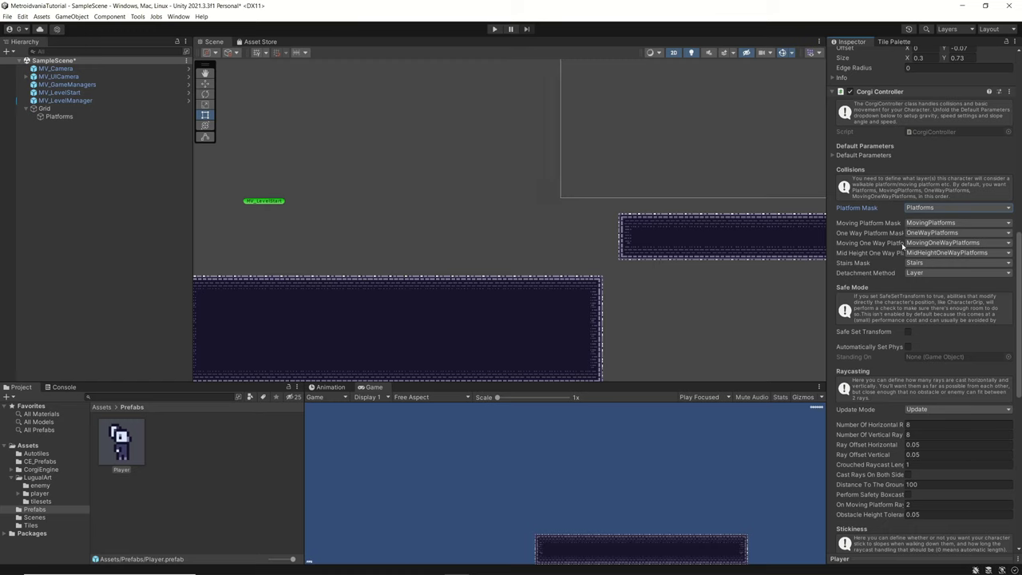
Put the Platforms tilemap on layer 8: Platforms
click(60, 117)
scroll(450, 228, down, 2)
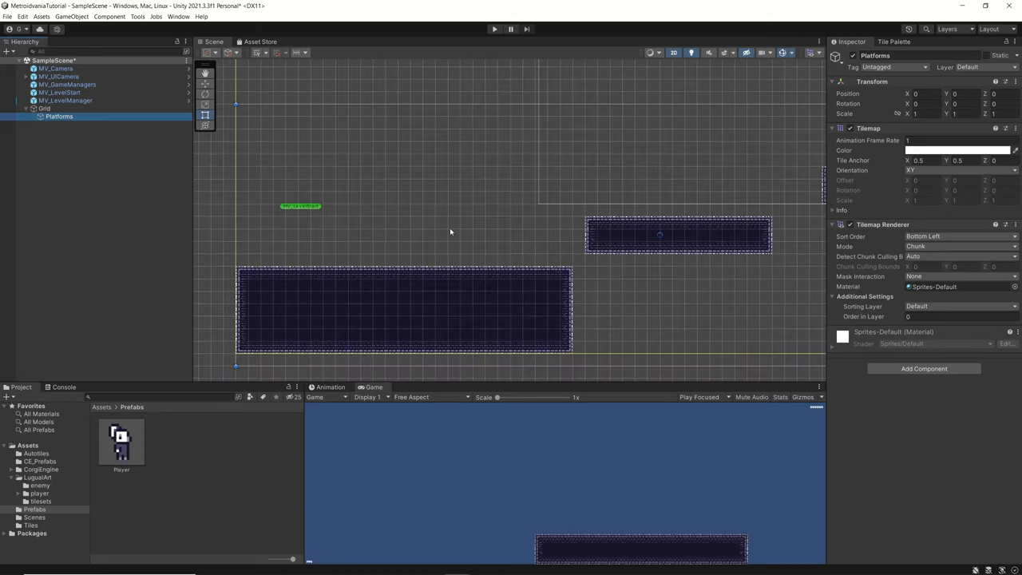
scroll(450, 232, down, 1)
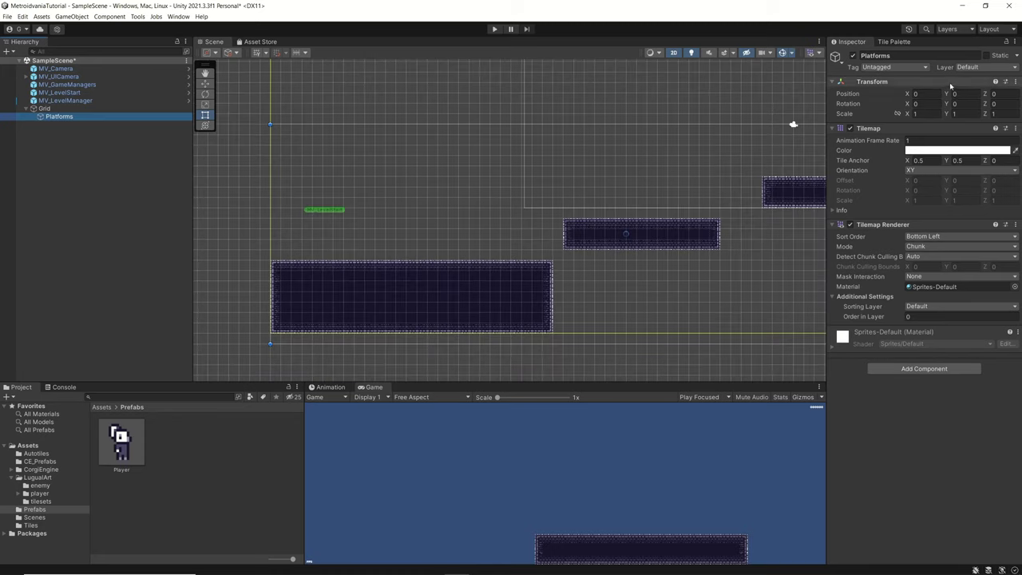
click(970, 67)
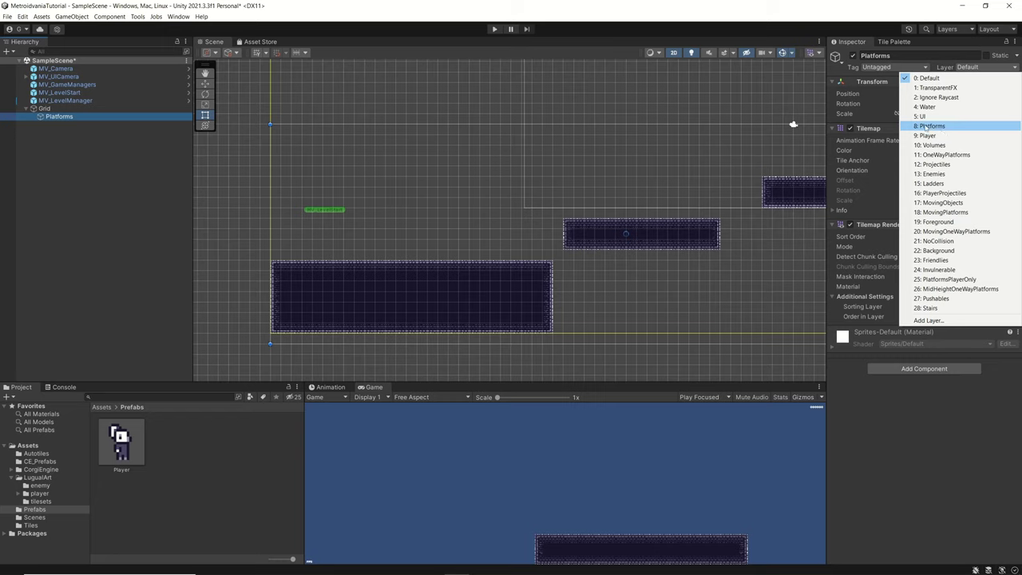
click(925, 126)
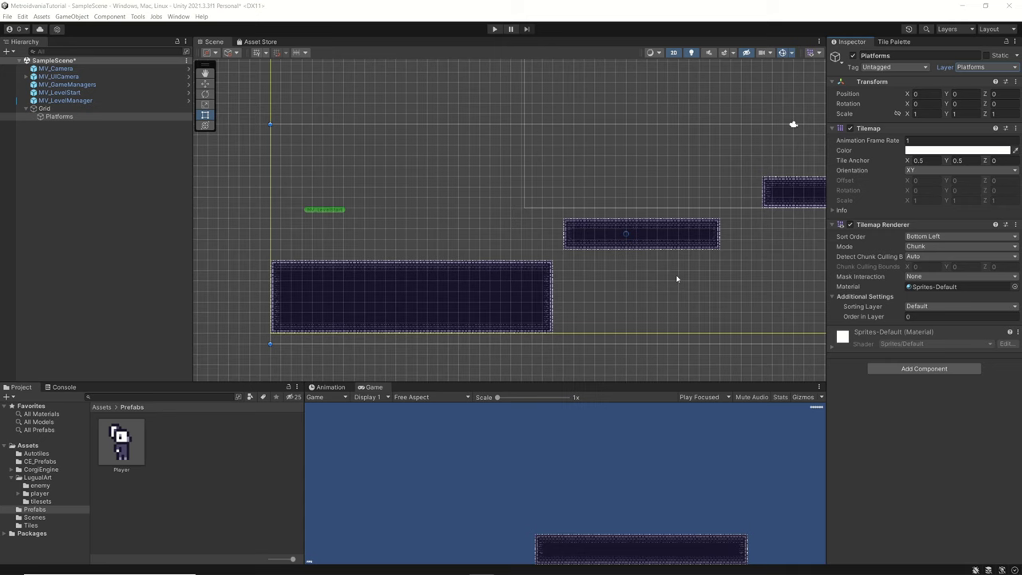
Add a Box Collider 2D to the Platforms tilemap and start editing its bounds
click(910, 372)
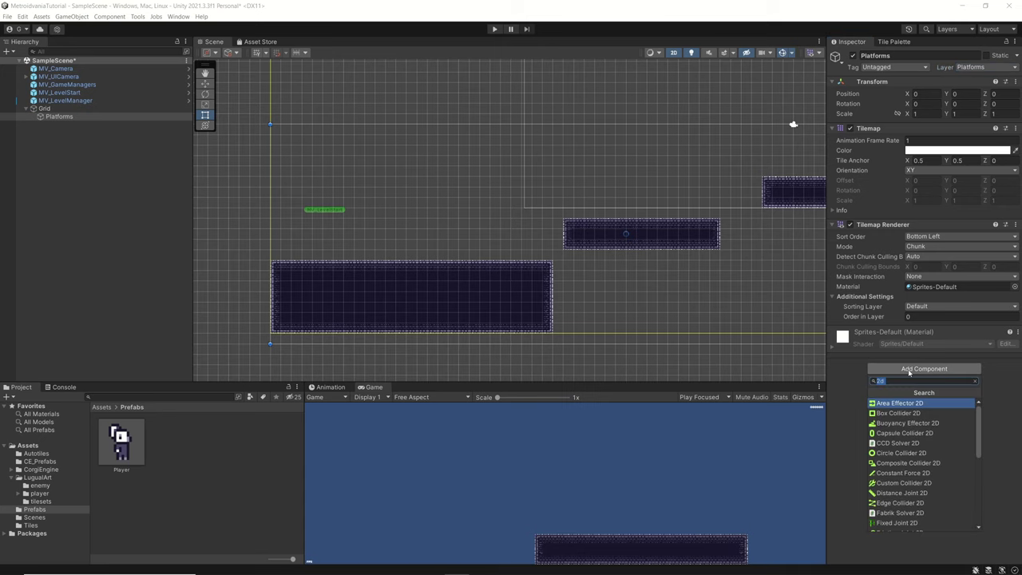
click(892, 414)
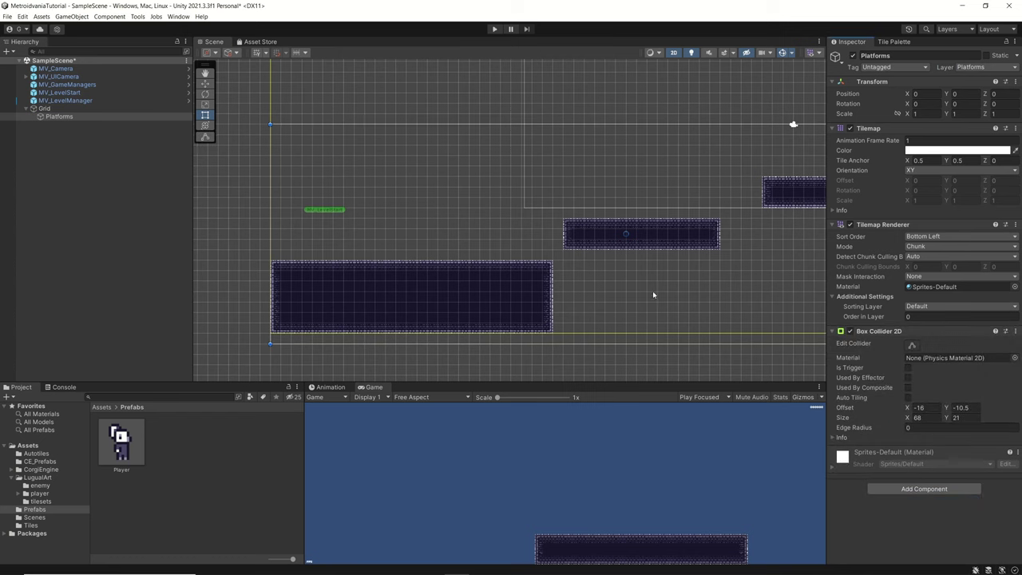
click(912, 345)
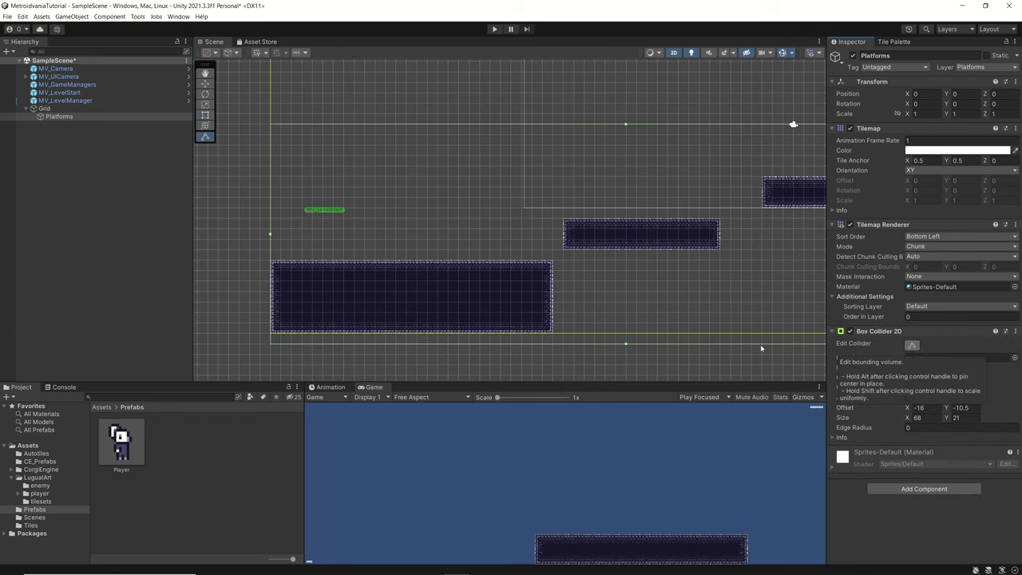
scroll(627, 338, down, 3)
scroll(695, 289, down, 2)
Fit the collider's top, bottom and right edges around the lower-left platform (27.08 × 6.95)
middle_drag(687, 272, 524, 240)
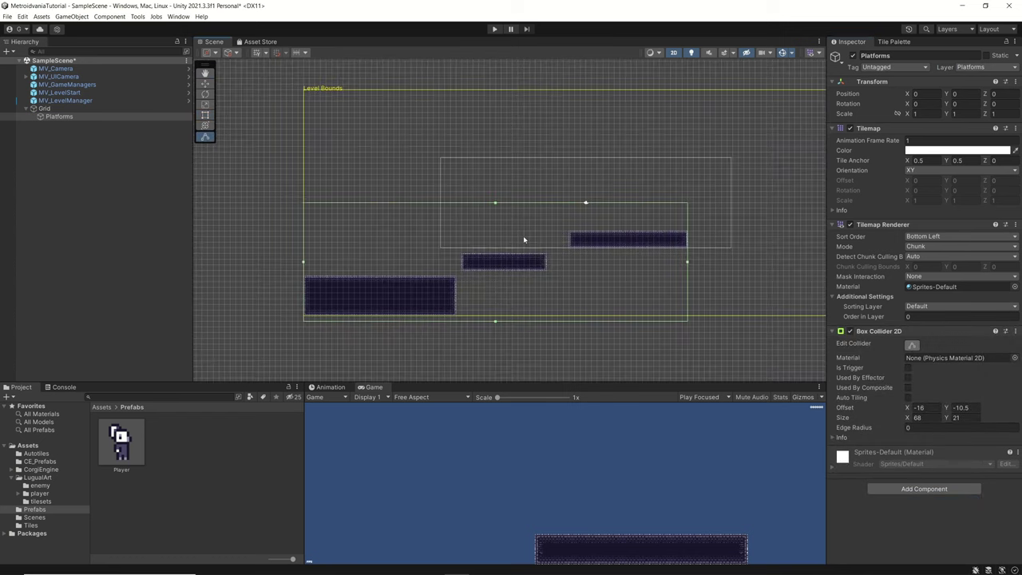
drag(500, 207, 489, 279)
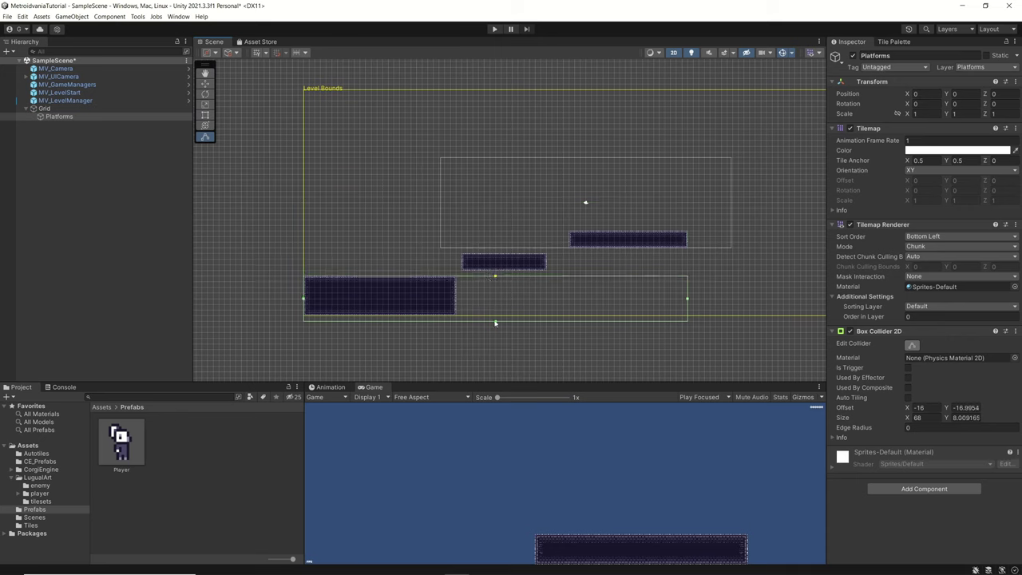
drag(495, 321, 495, 318)
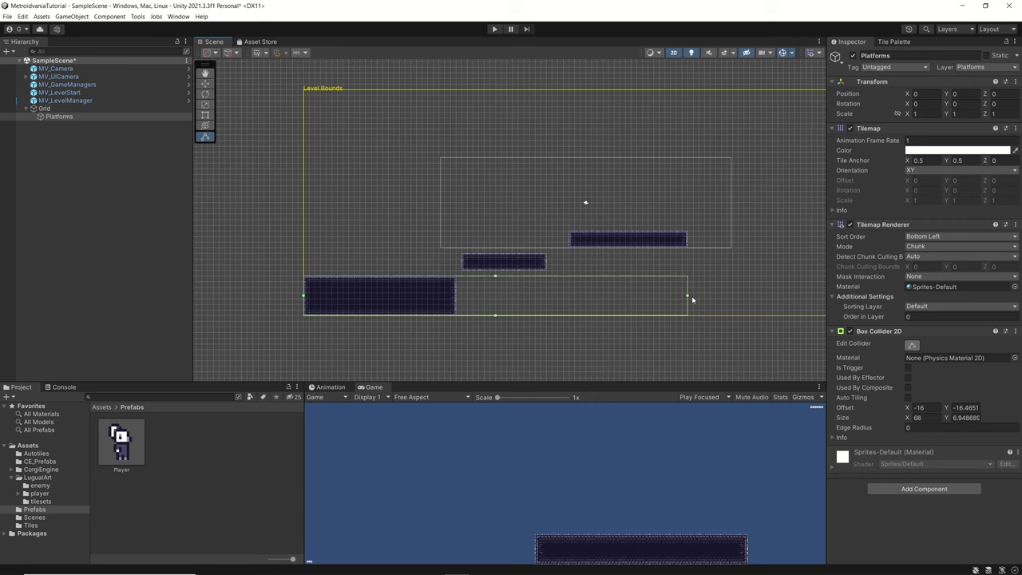
drag(688, 297, 458, 300)
scroll(471, 298, up, 3)
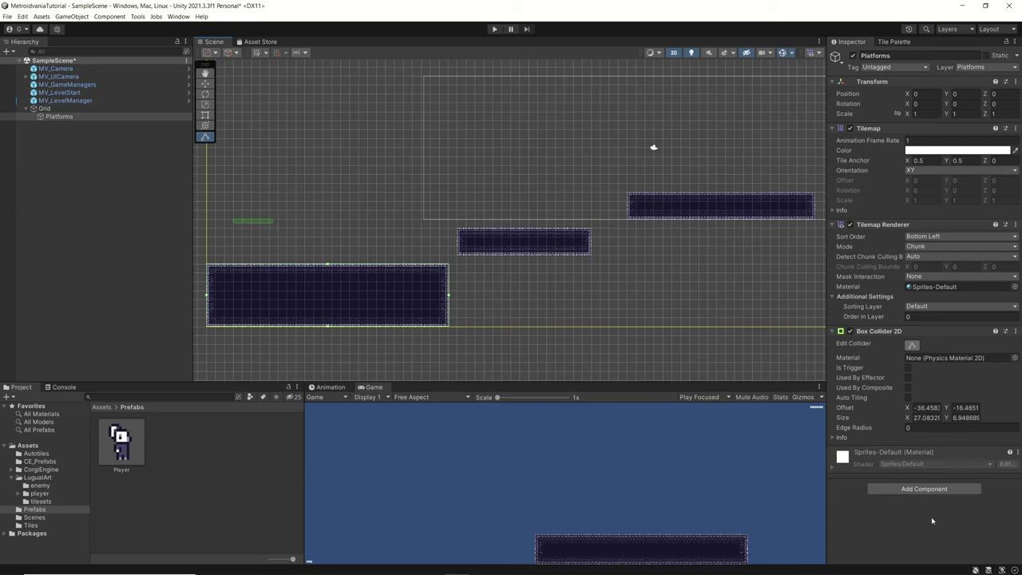
click(495, 29)
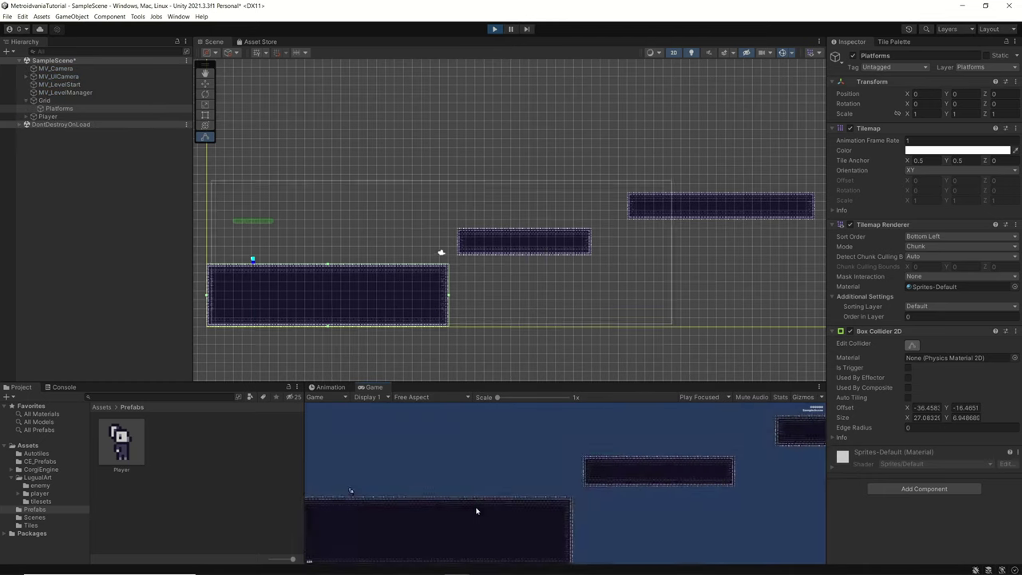
scroll(359, 277, up, 5)
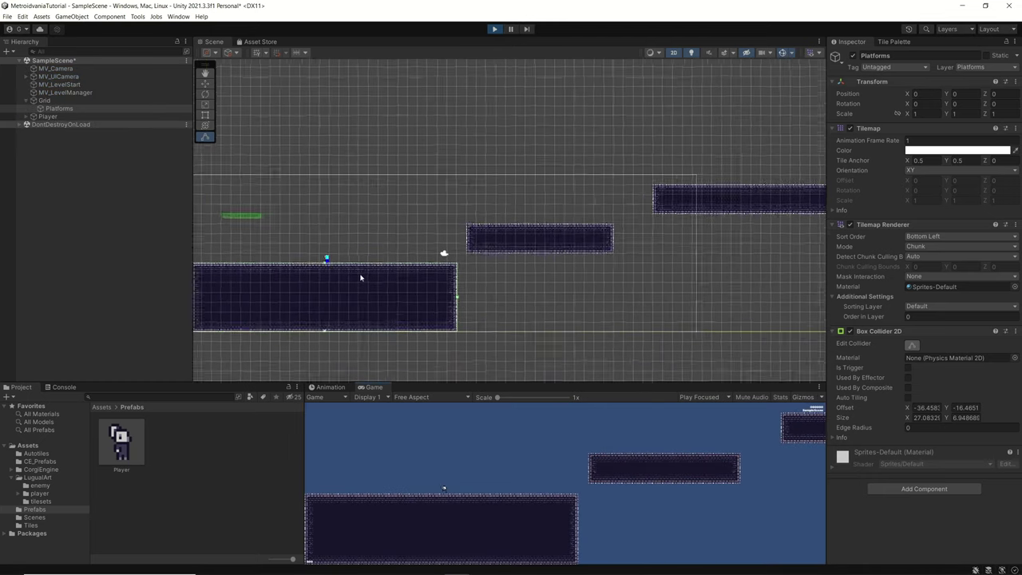
scroll(312, 265, up, 5)
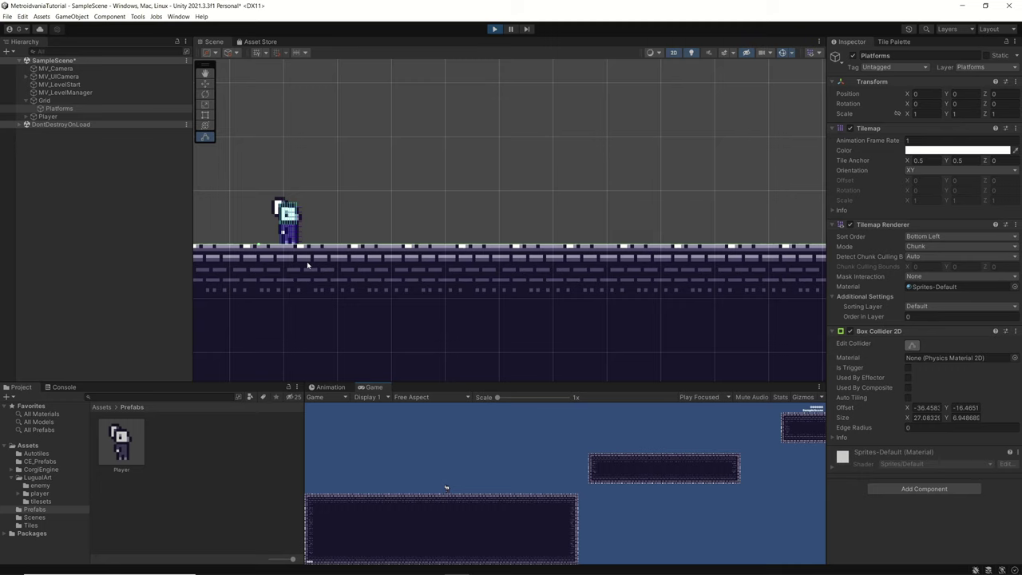
scroll(287, 248, down, 6)
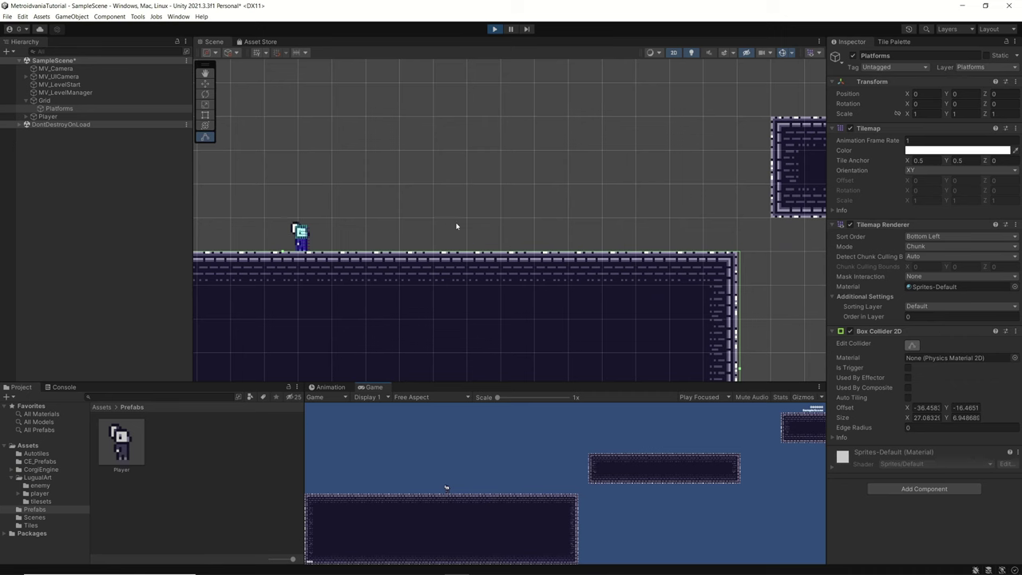
scroll(447, 226, down, 2)
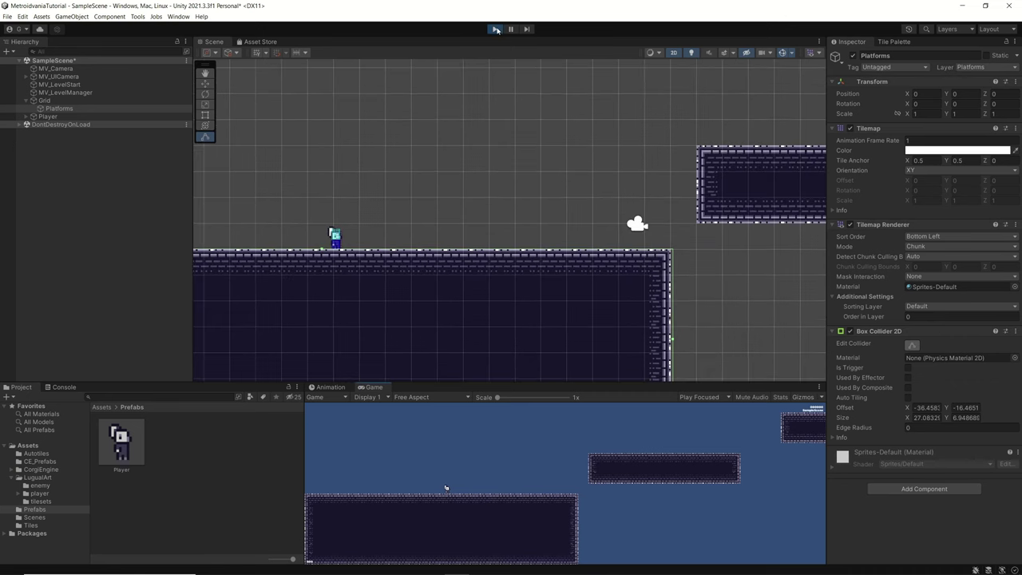
click(494, 29)
Return the tilemap to the Default layer and run the level in Play mode
click(964, 68)
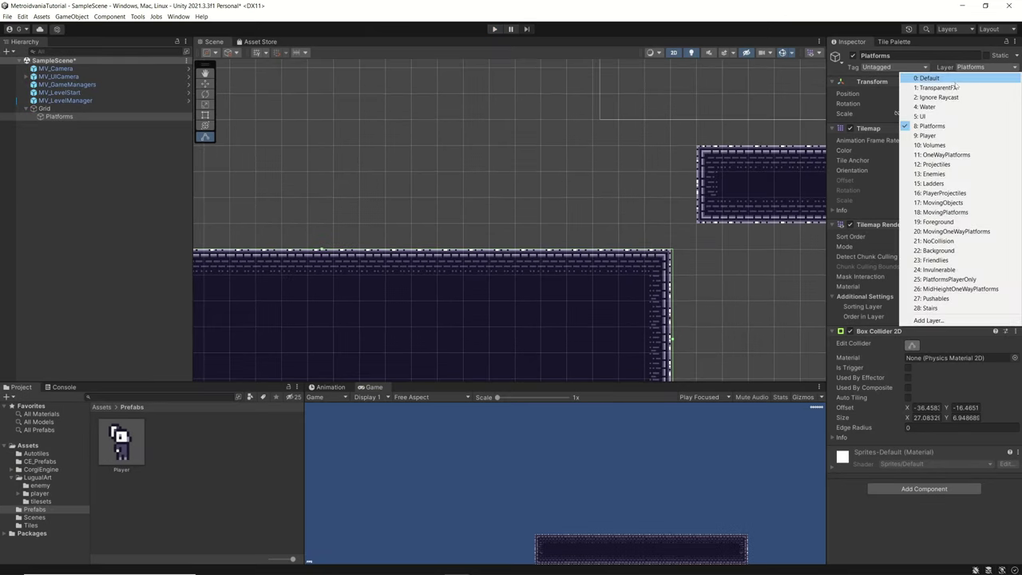
click(953, 78)
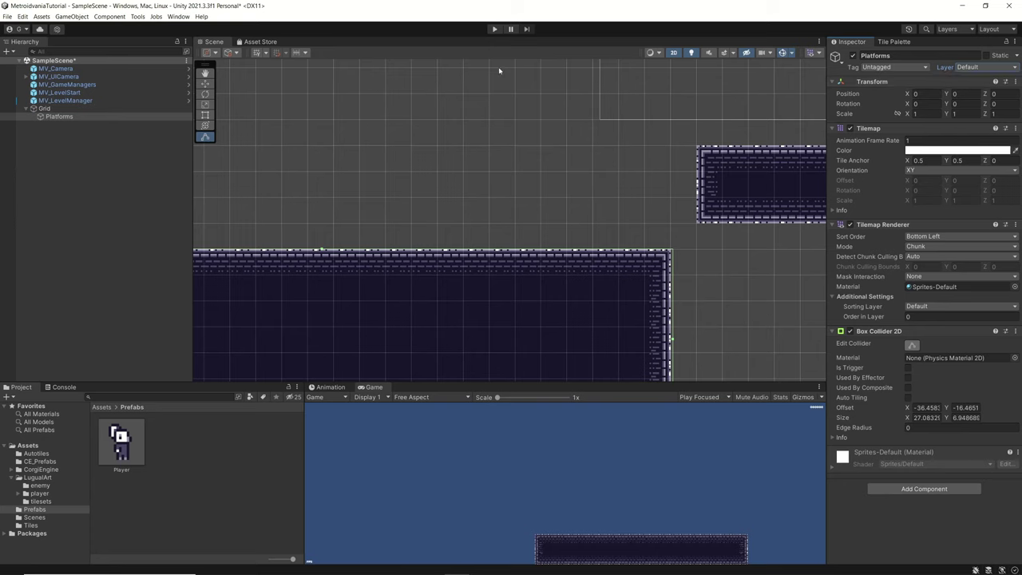
click(494, 29)
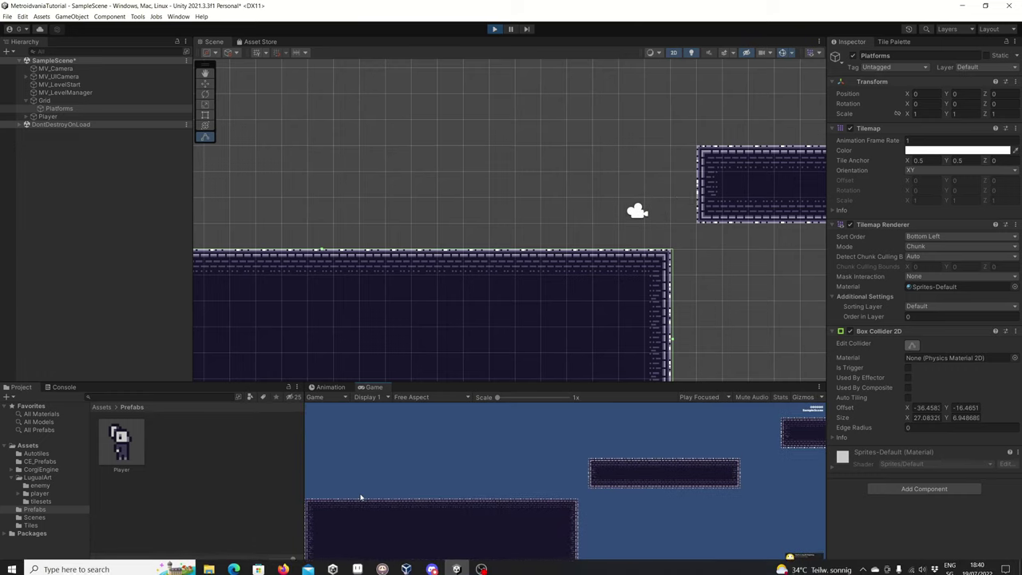
Stop the play test and move the tilemap back to layer 8: Platforms
click(495, 28)
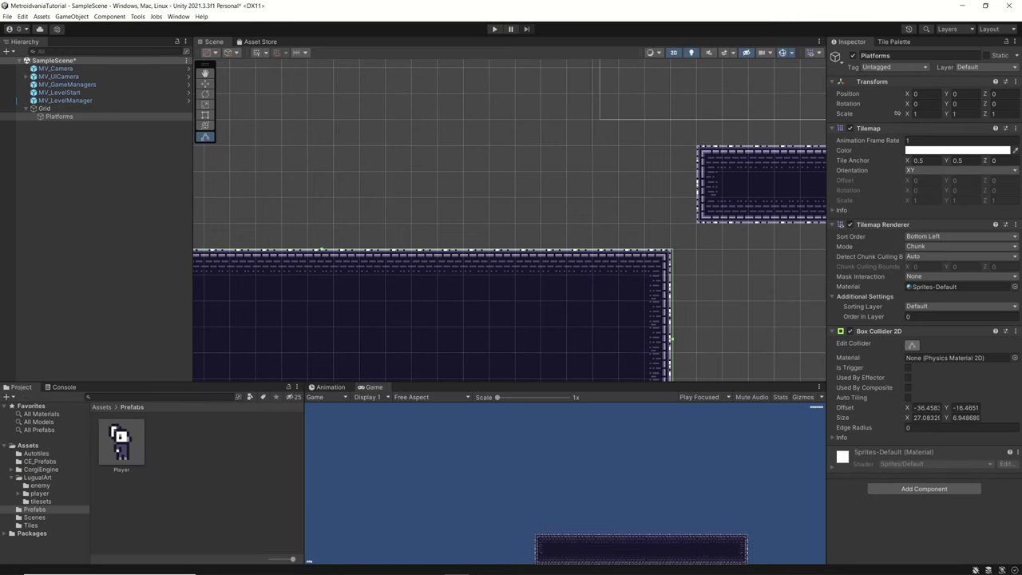
click(970, 69)
click(918, 125)
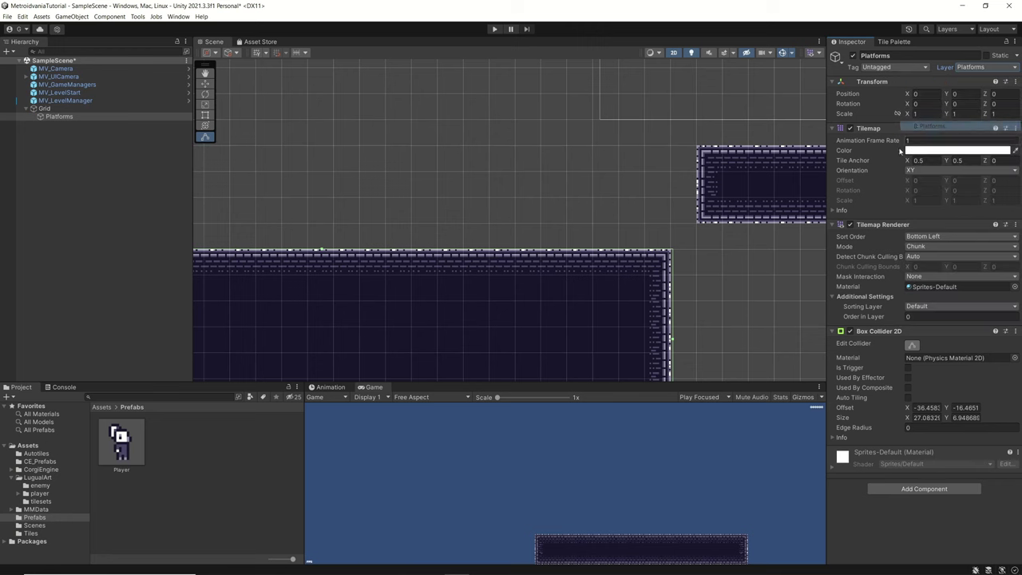
scroll(630, 285, down, 5)
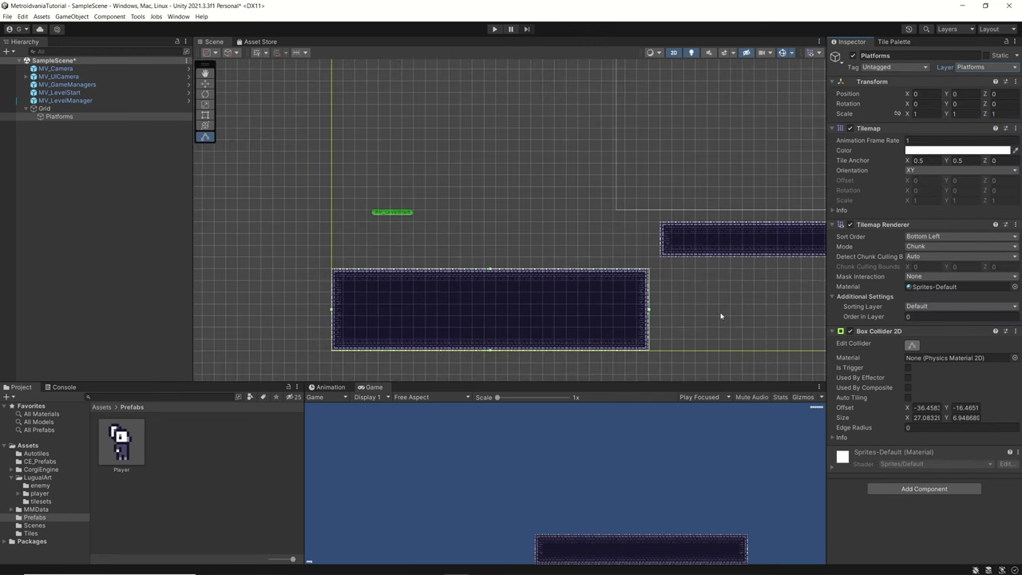
middle_drag(720, 316, 615, 283)
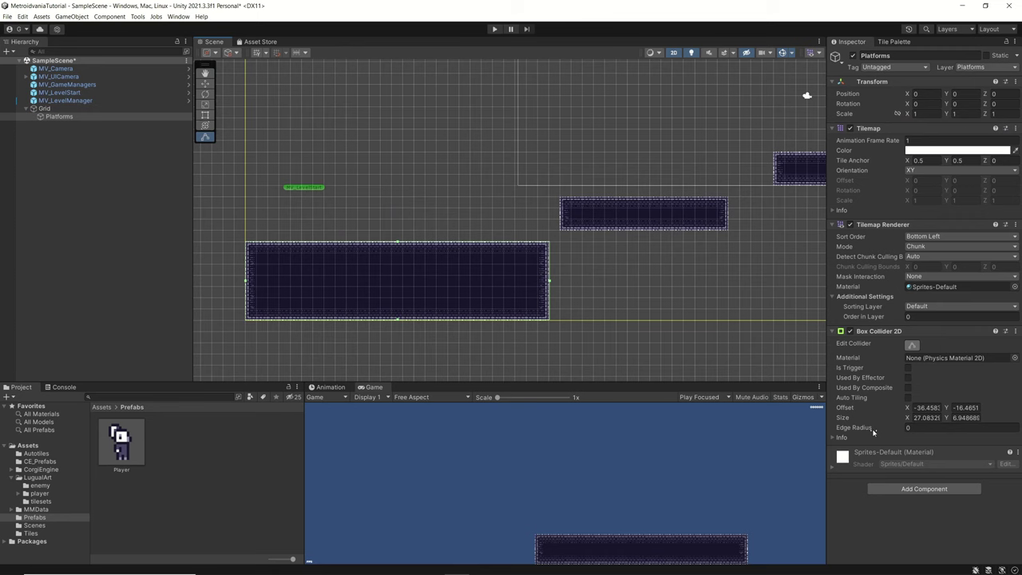
Add a second Box Collider 2D fitted around the middle platform (15.154 × 2.904)
click(909, 488)
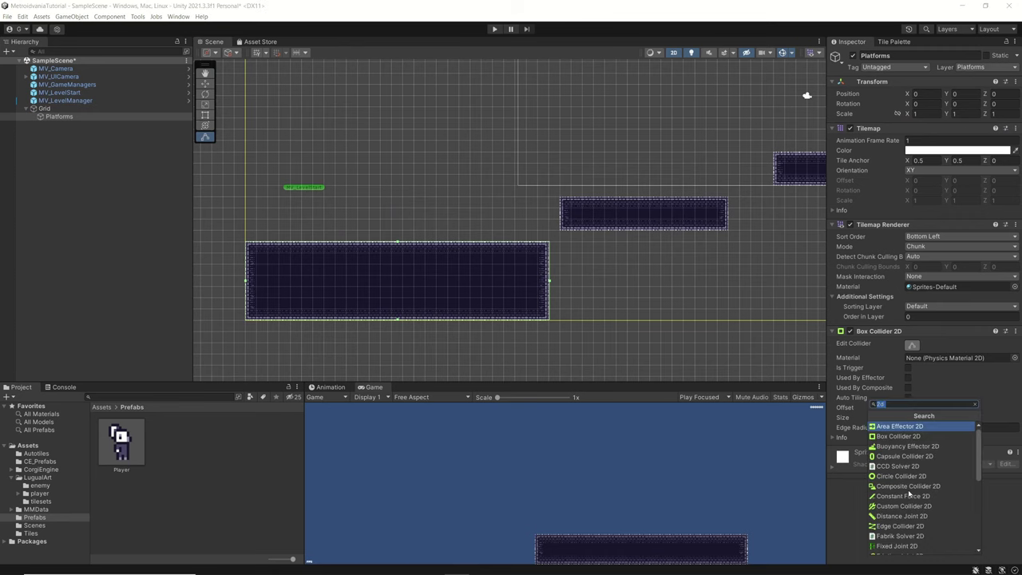
click(903, 437)
scroll(703, 283, down, 4)
middle_drag(699, 269, 527, 291)
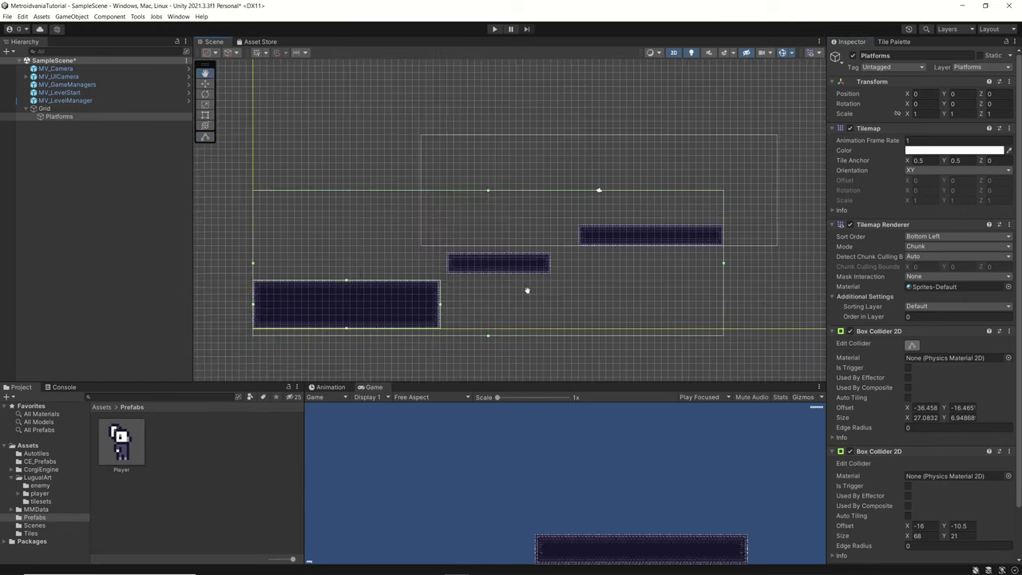
drag(253, 263, 447, 265)
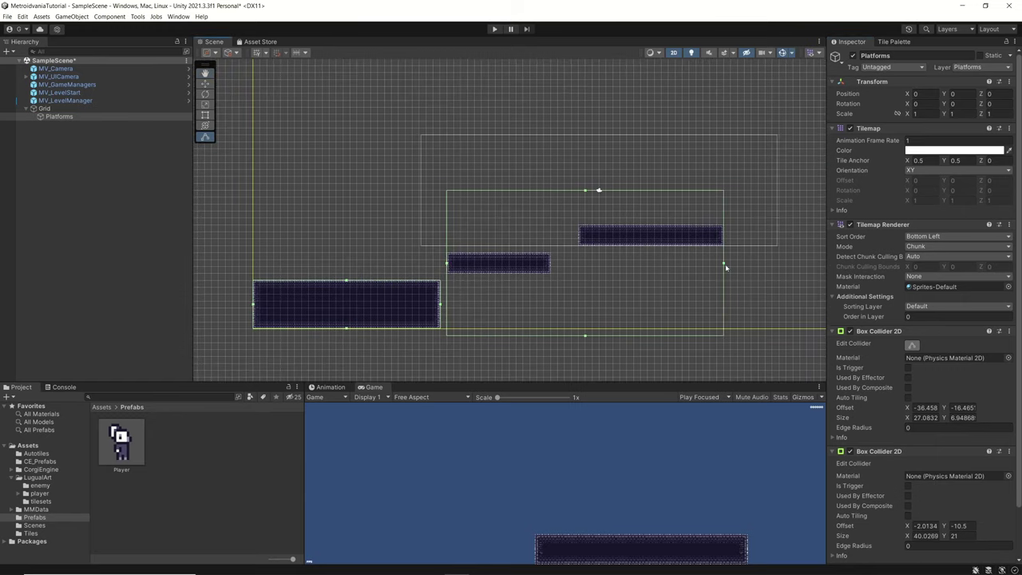
drag(724, 266, 551, 266)
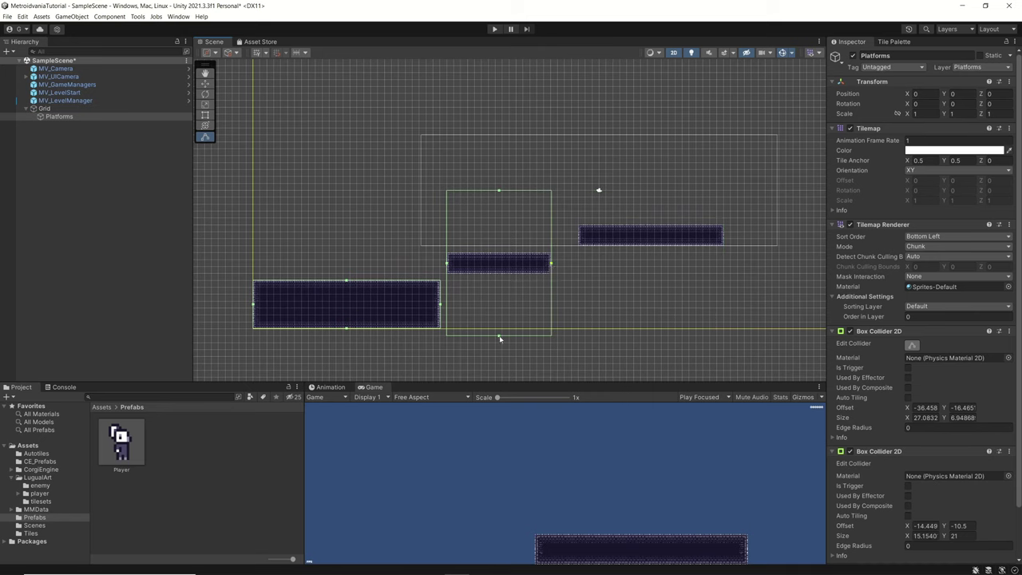
drag(500, 339, 497, 276)
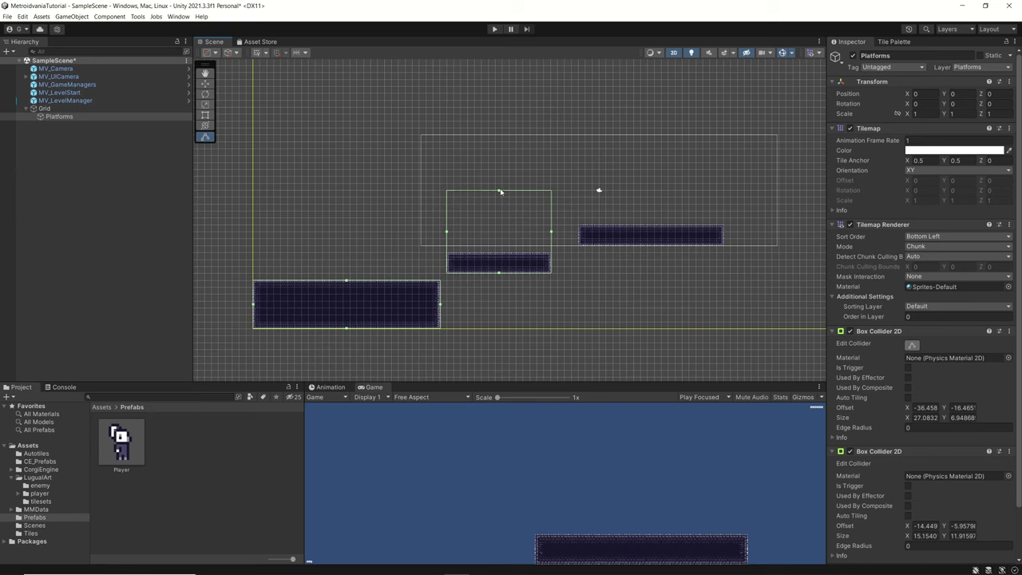
drag(501, 191, 500, 254)
scroll(558, 275, up, 5)
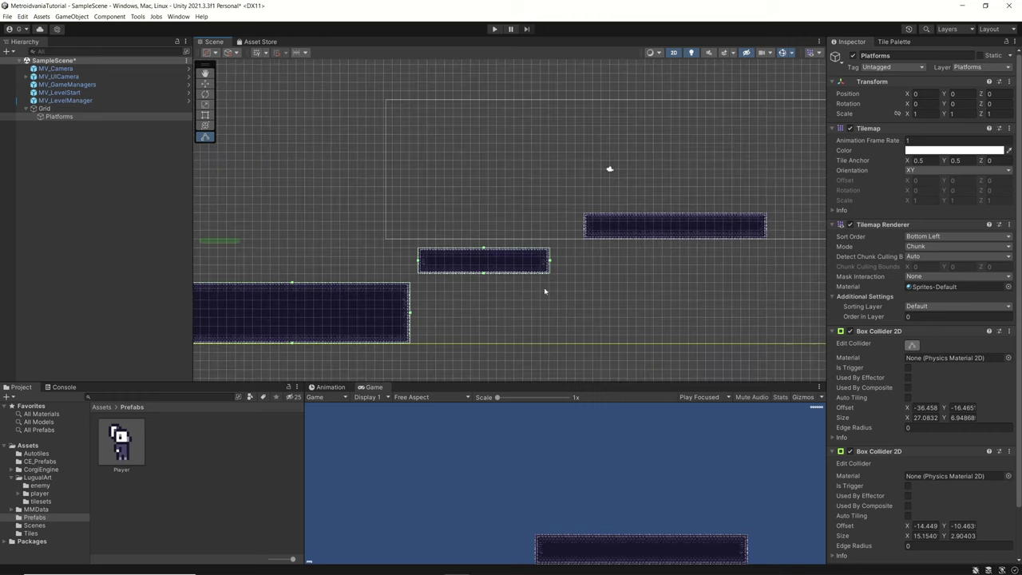
middle_drag(440, 286, 589, 279)
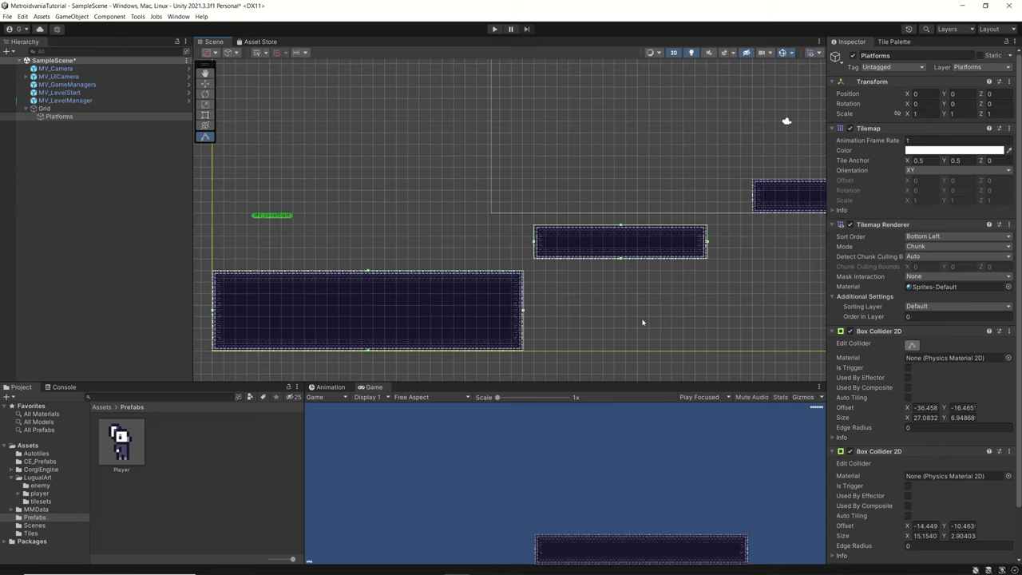
Zoom and pan the Scene view to frame the platforms
scroll(643, 323, down, 5)
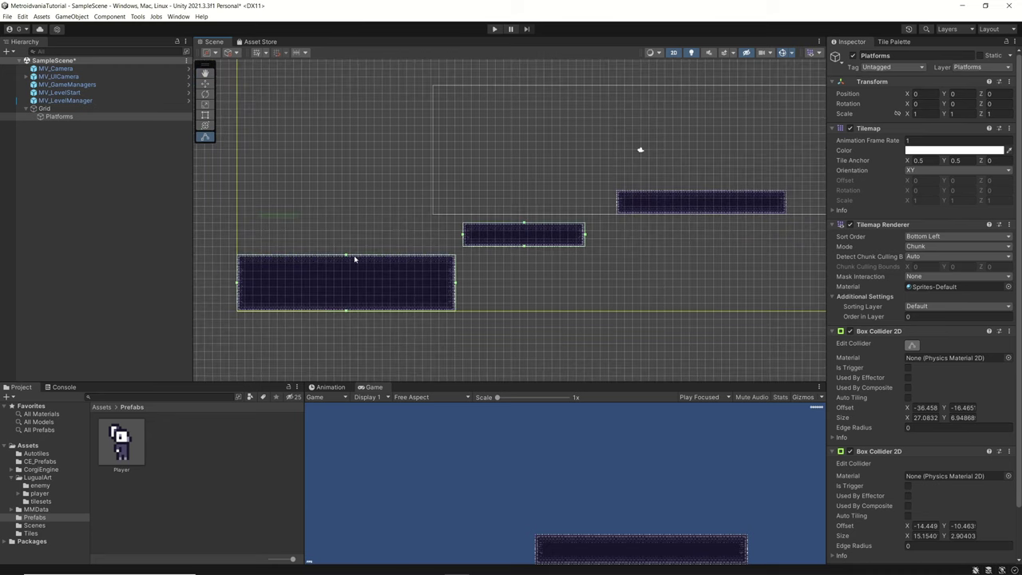
scroll(391, 243, up, 3)
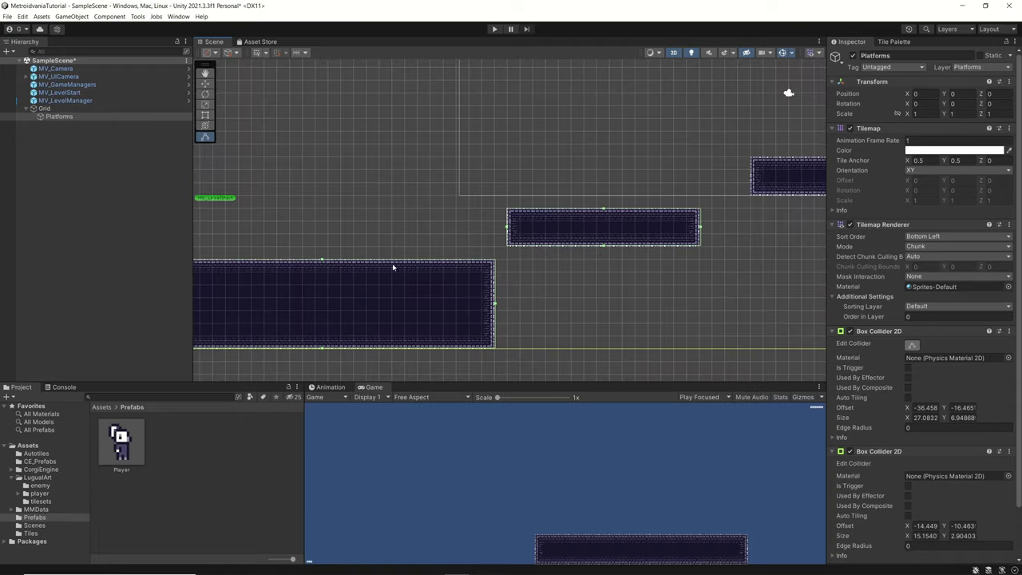
mouse_move(392, 268)
middle_down()
mouse_move(379, 244)
mouse_move(488, 222)
middle_up()
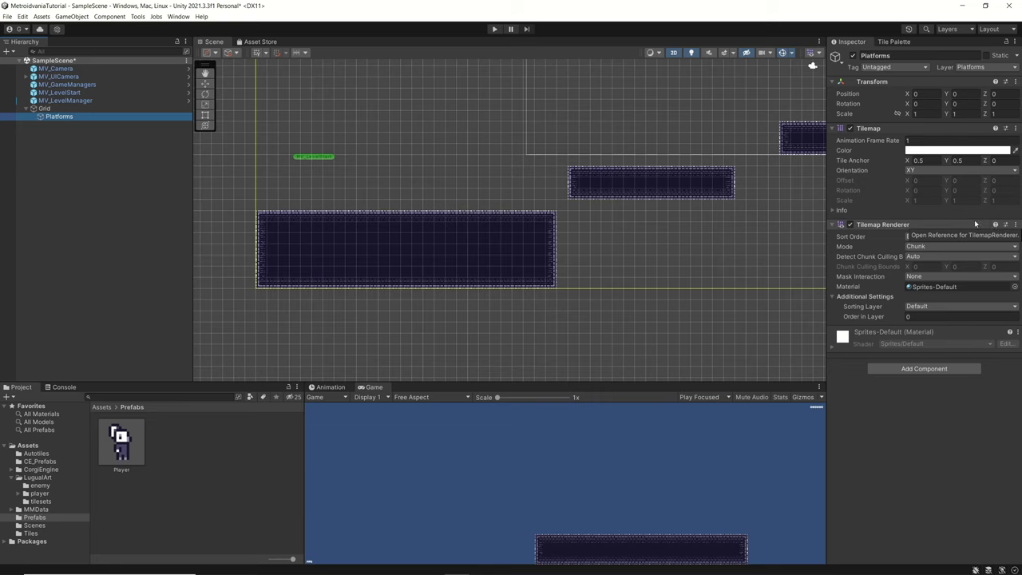
Add a Tilemap Collider 2D, found by searching 'tilem', and inspect the per-tile collider outlines
click(908, 369)
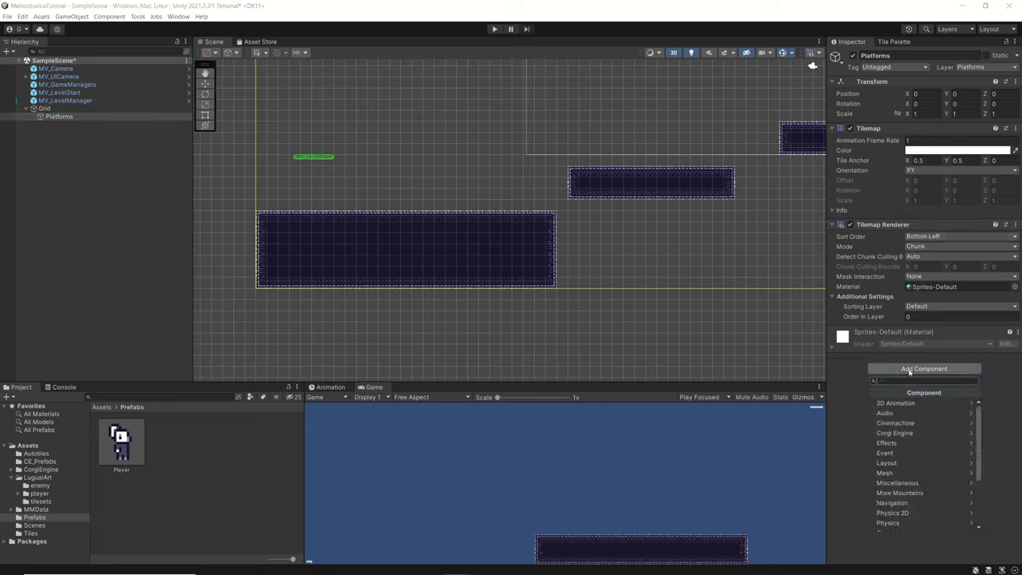
text(tilem)
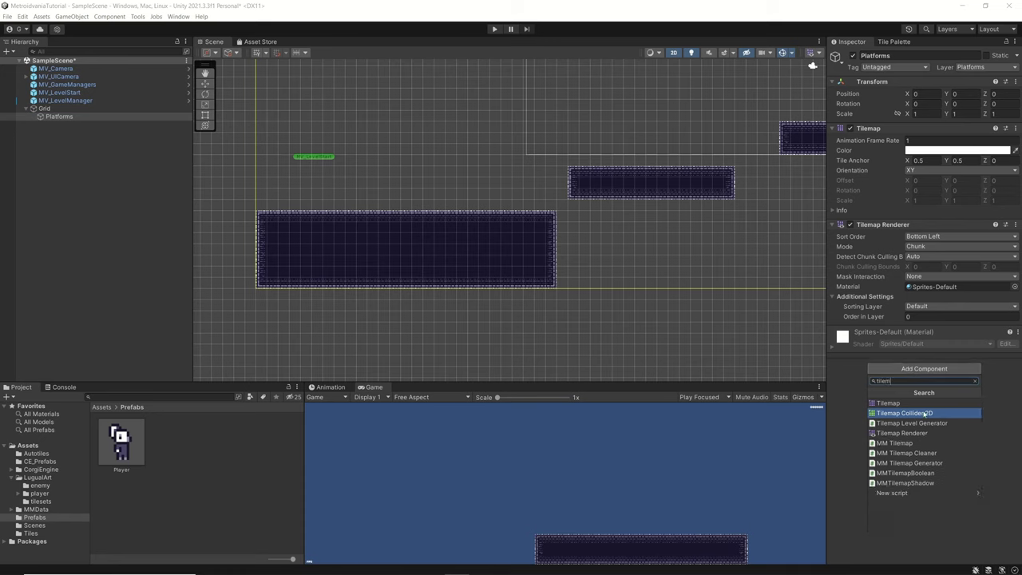
click(908, 412)
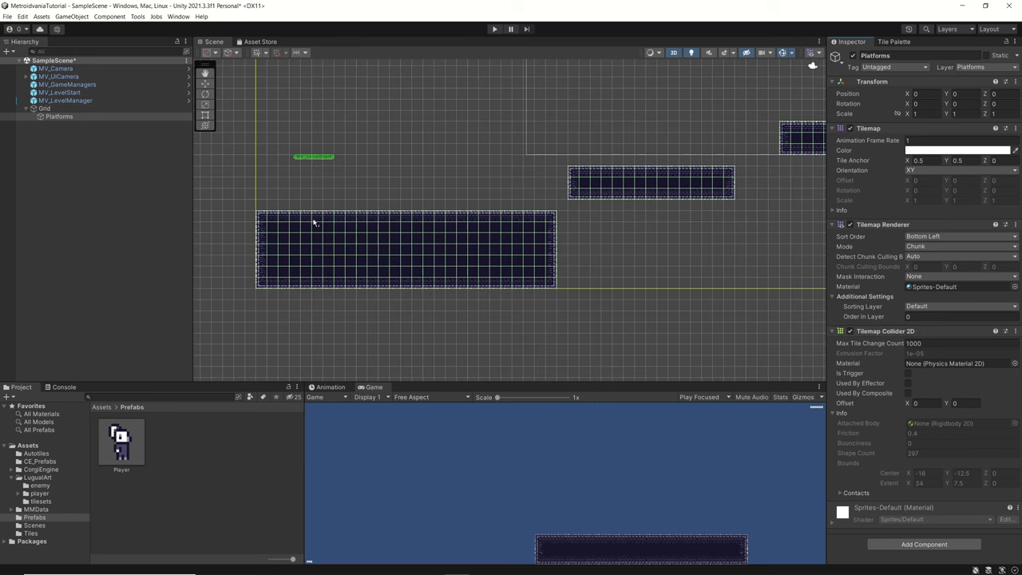
scroll(549, 223, up, 5)
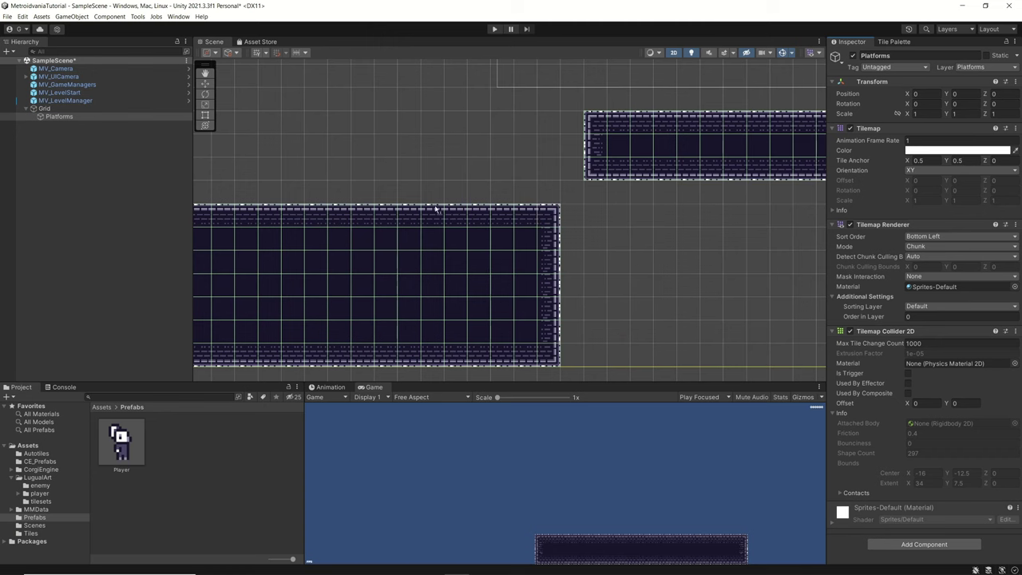
scroll(344, 221, down, 1)
scroll(345, 221, down, 4)
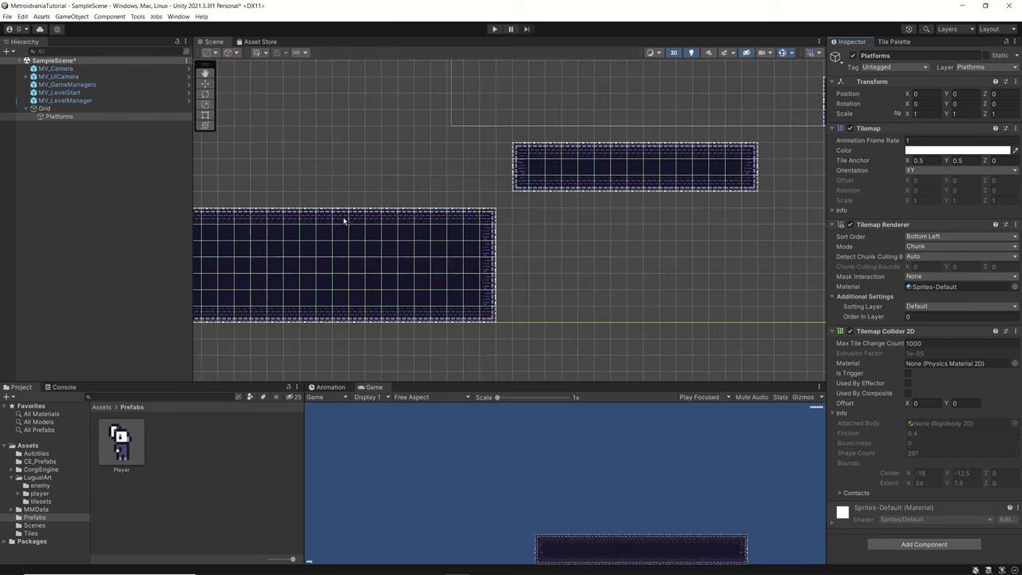
middle_drag(344, 221, 451, 229)
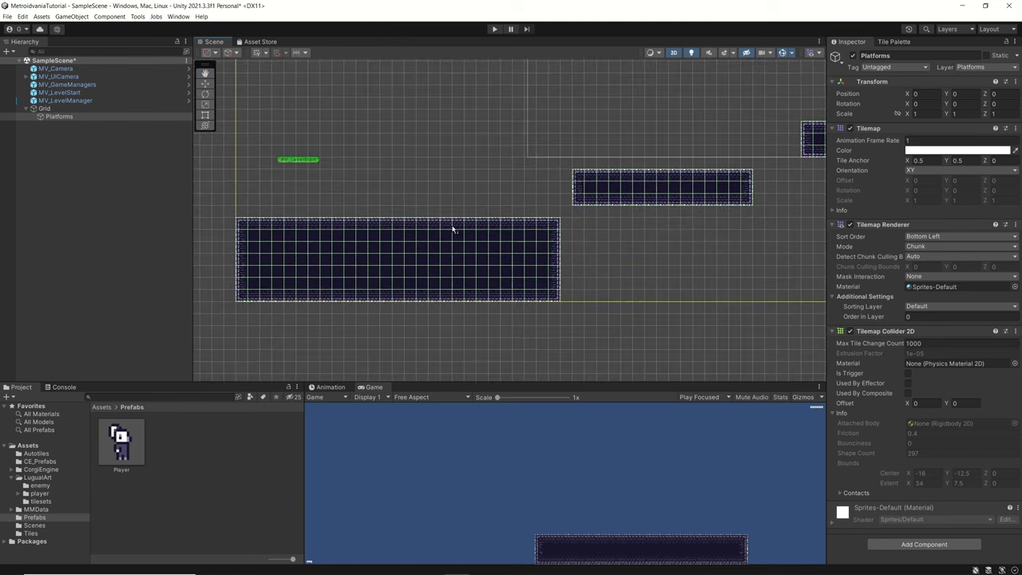
Paint two rows of the small platform tile on top of the large platform to form a step
click(886, 41)
click(849, 174)
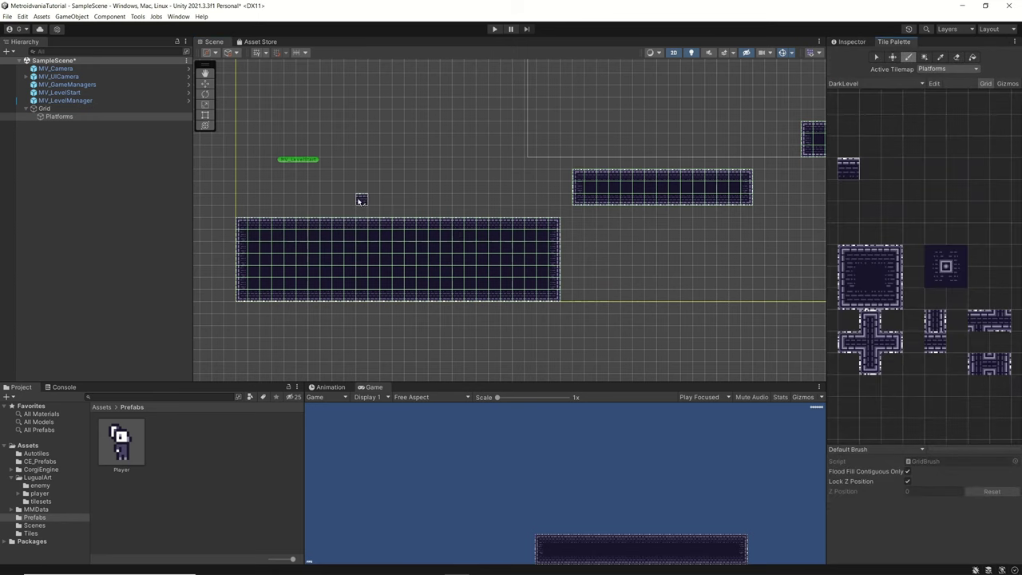
drag(338, 211, 449, 213)
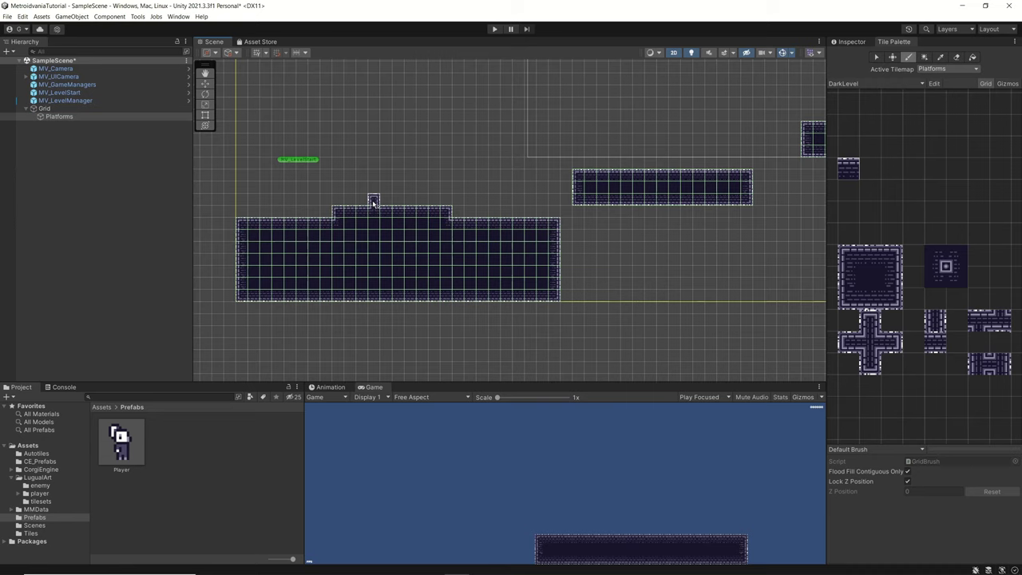
drag(349, 201, 437, 205)
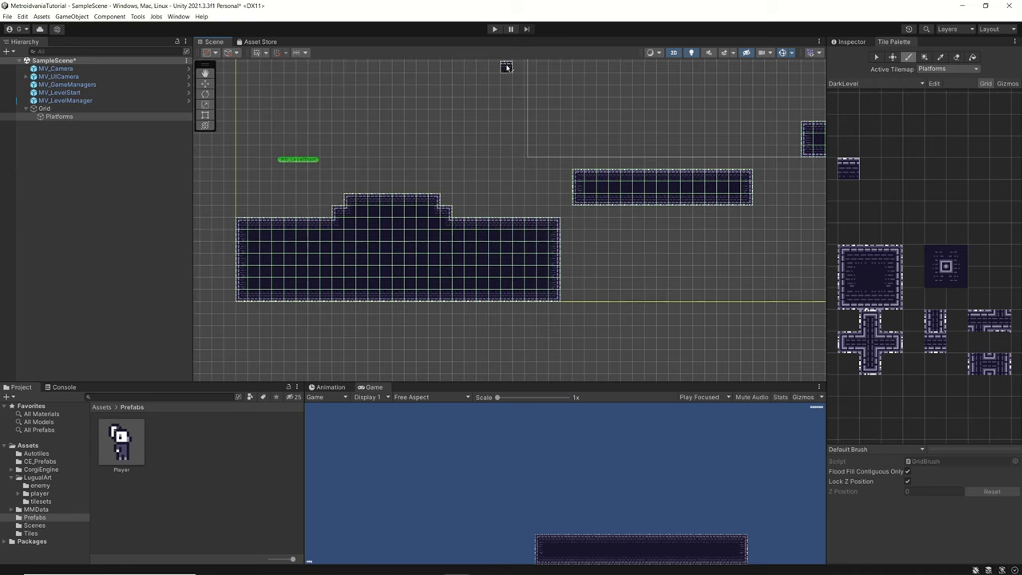
Run the game and walk the player left and right across the new step
click(494, 29)
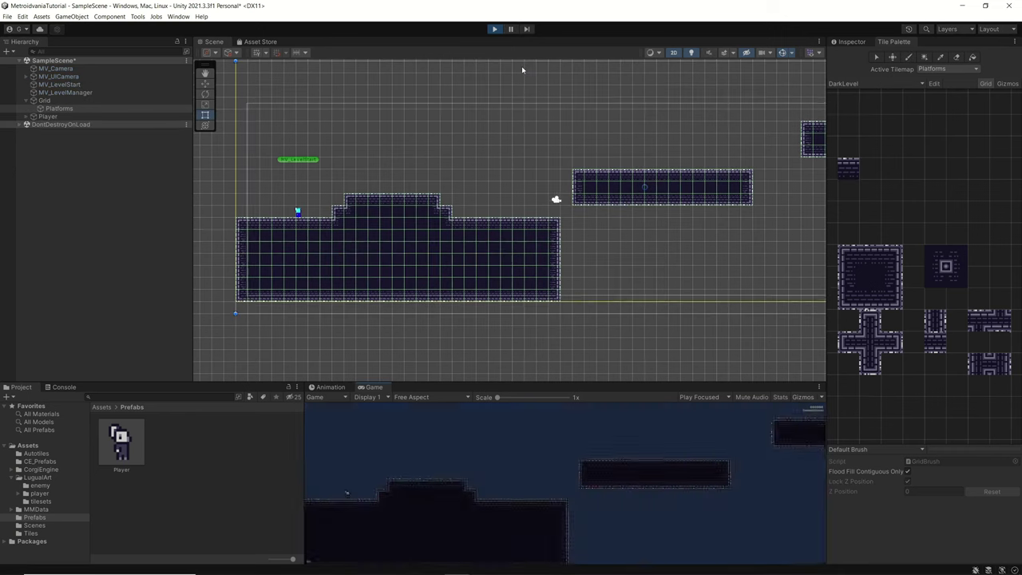
key(Right)
key(Left)
key(Right)
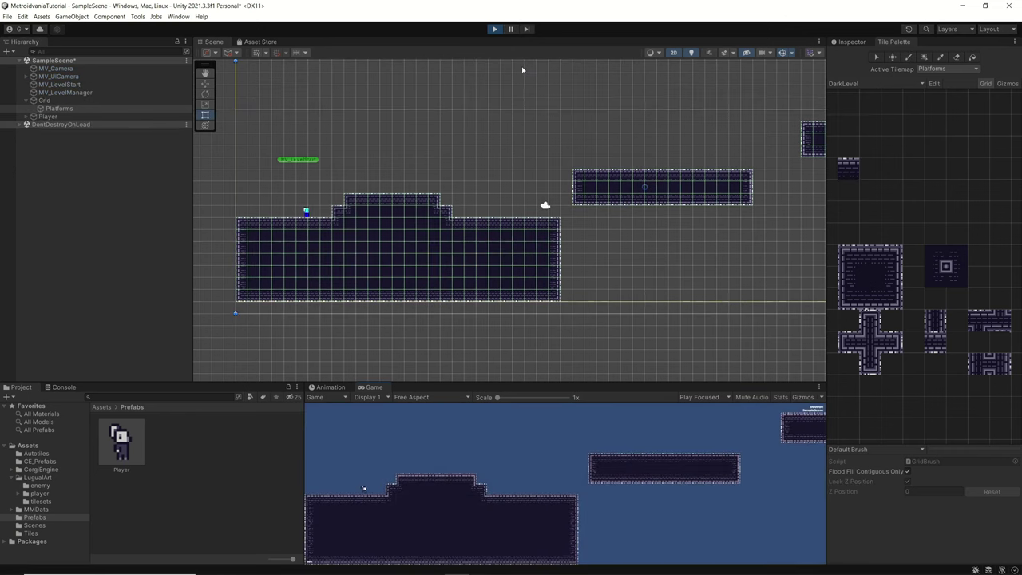
key(Left)
key(Right)
key(Left)
key(Right)
key(Right)
key(Left)
key(Right)
key(Right)
Exit play mode and show the Platforms tilemap's Inspector with its Tilemap Collider 2D again
click(495, 29)
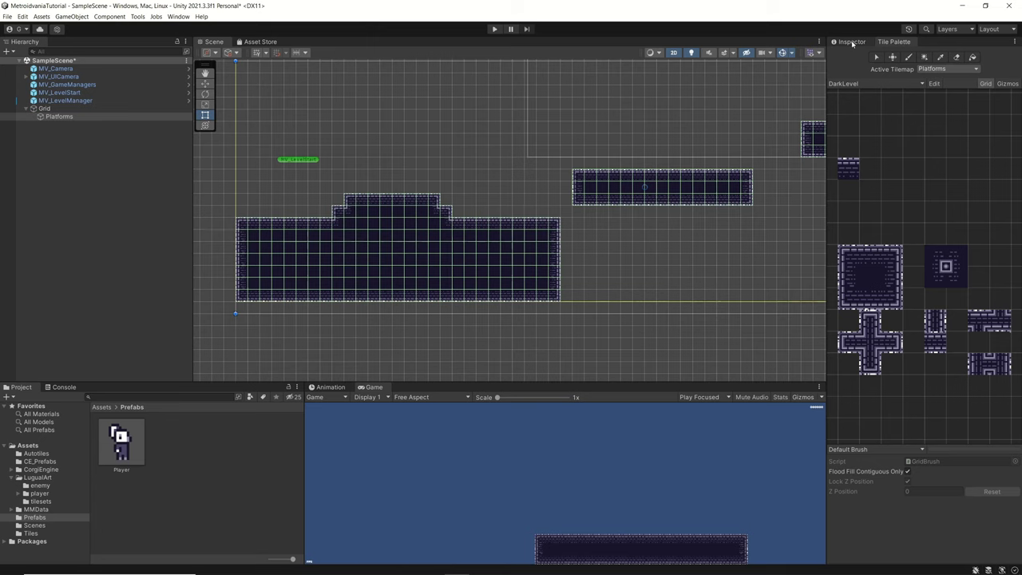
click(851, 42)
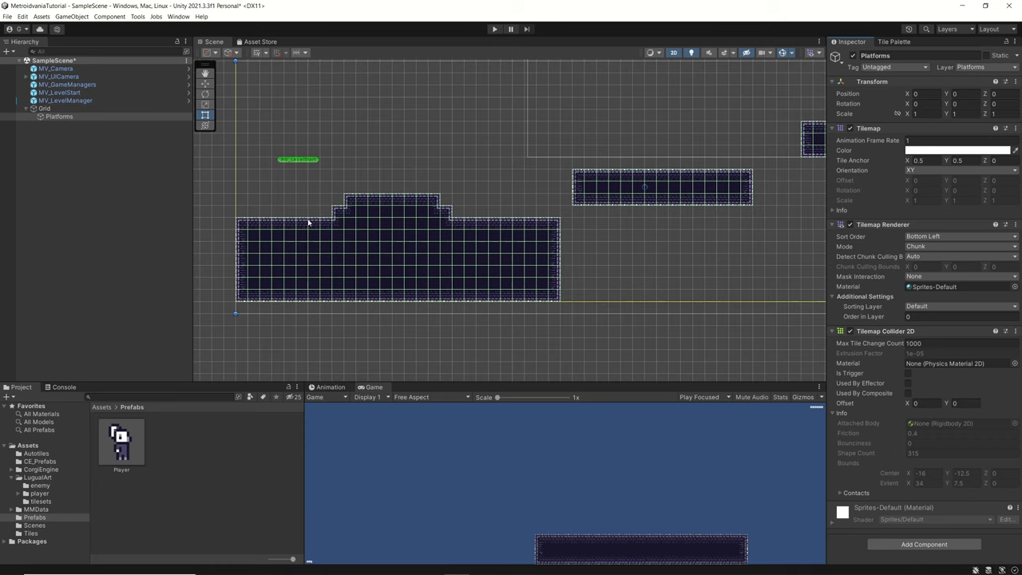
scroll(308, 222, up, 4)
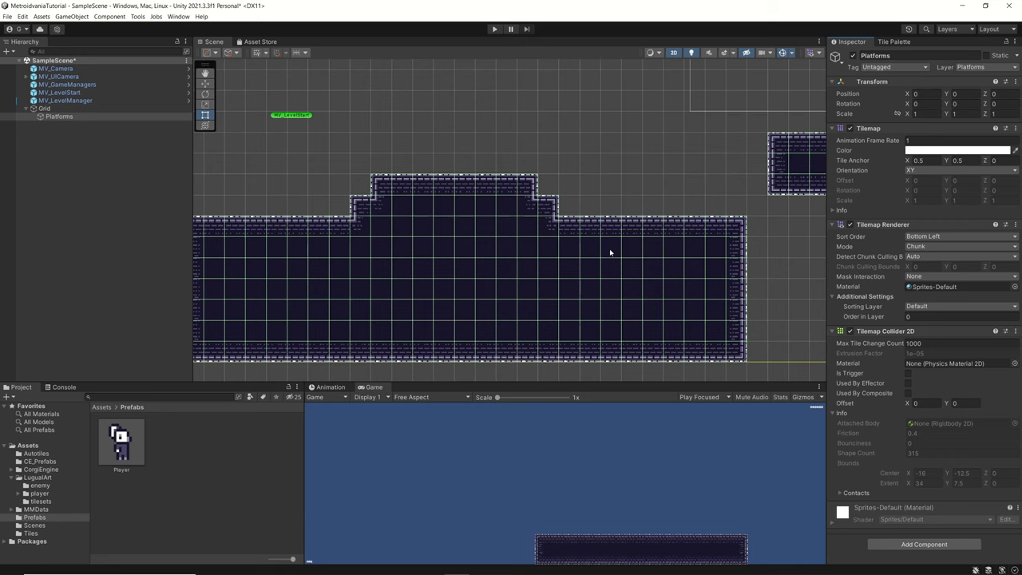
scroll(610, 252, down, 2)
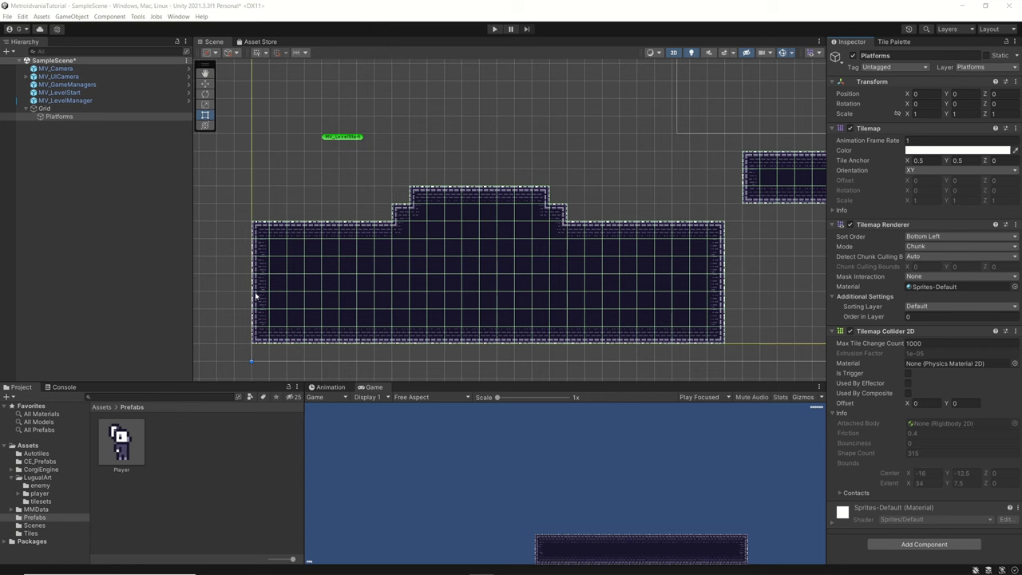
scroll(255, 297, down, 8)
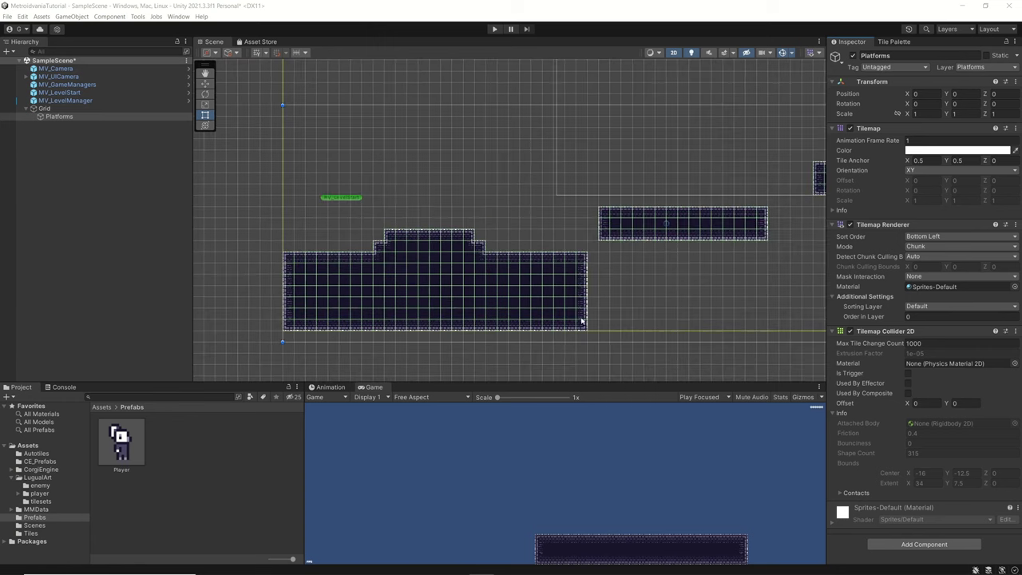
Collapse the Tilemap and Tilemap Renderer components on the Platforms object
drag(664, 312, 552, 215)
key(t)
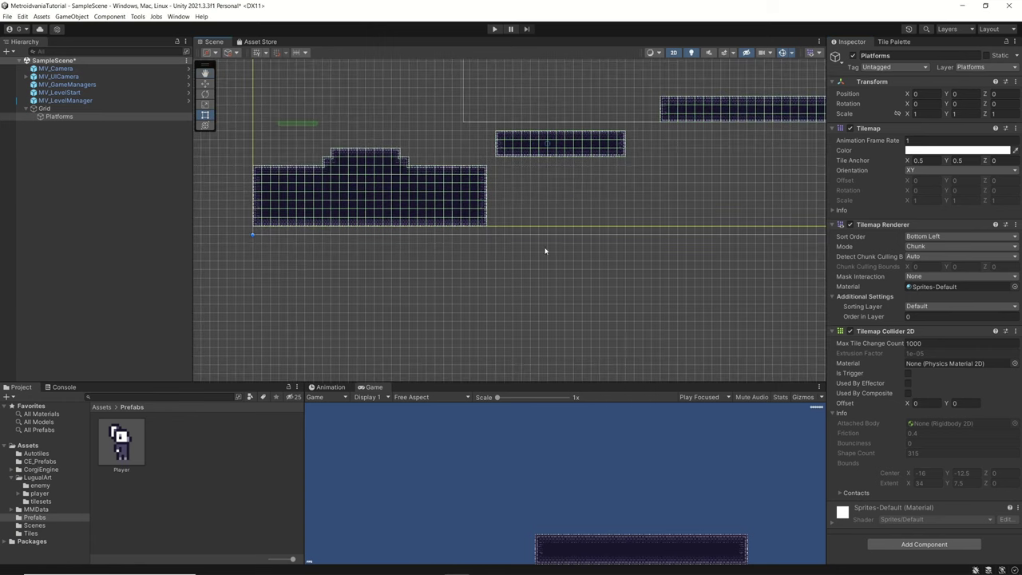
click(833, 128)
click(832, 139)
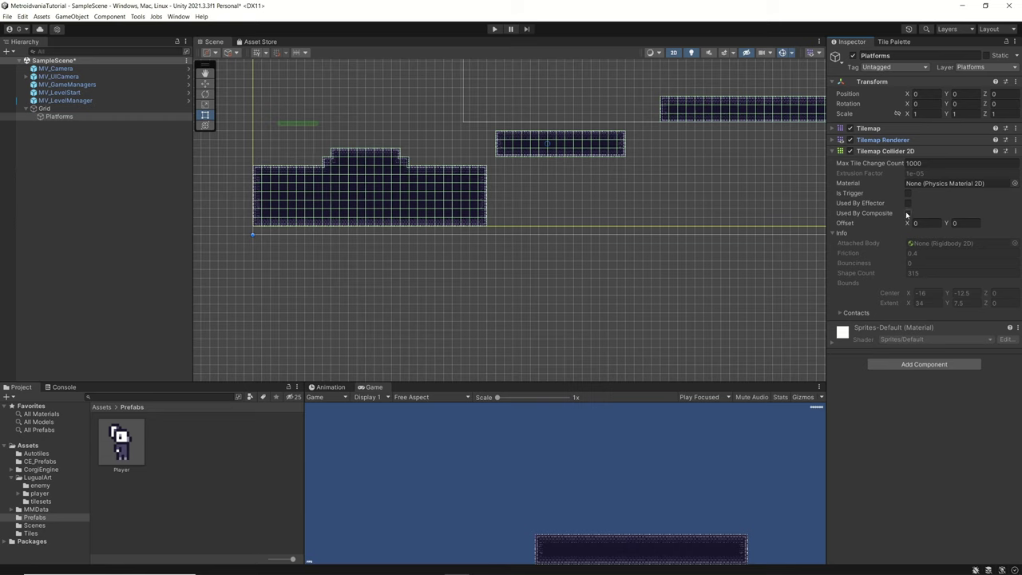
Add a Composite Collider 2D and set the Rigidbody 2D Body Type to Static
click(897, 365)
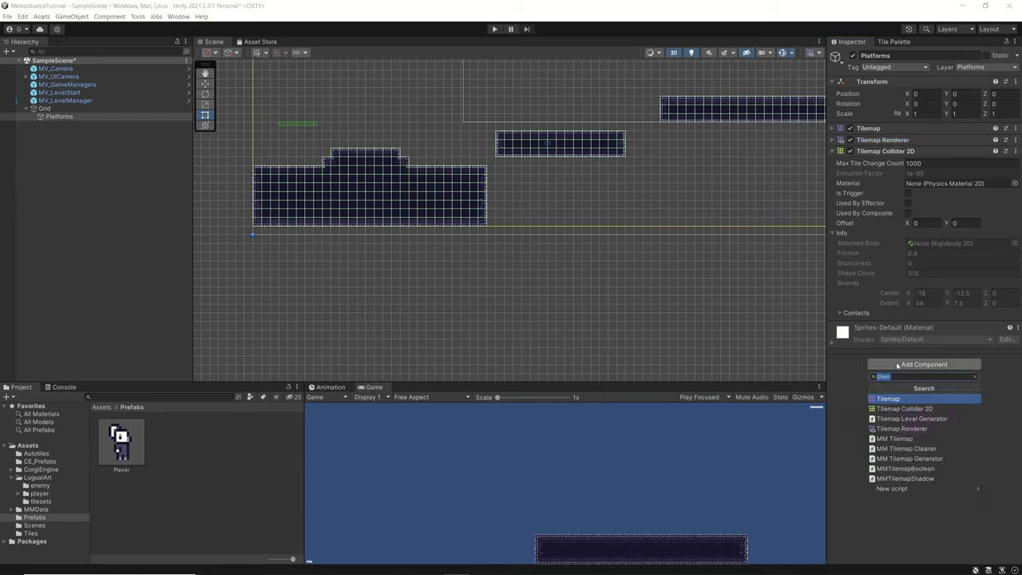
text(com)
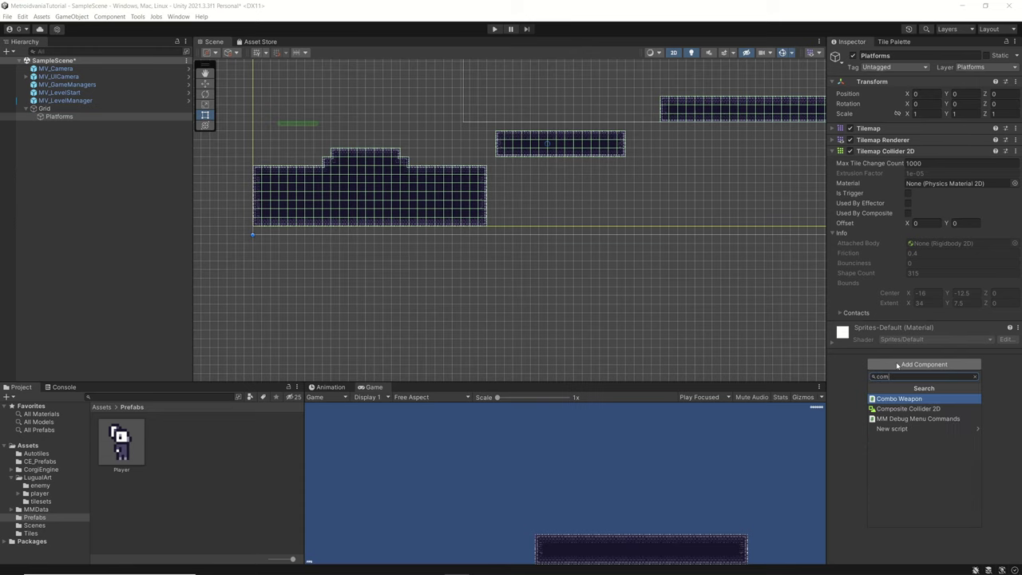
click(910, 409)
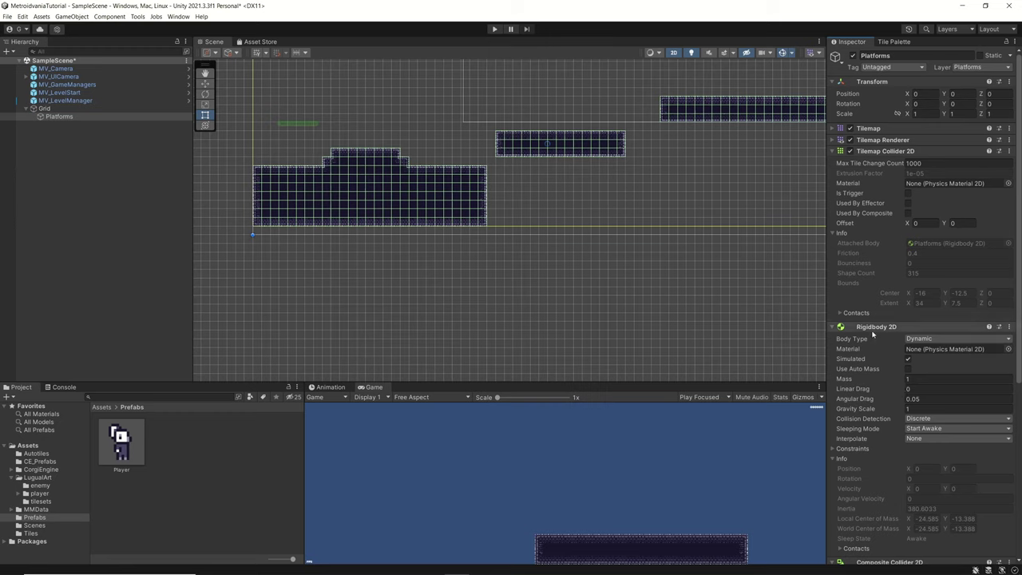
click(919, 338)
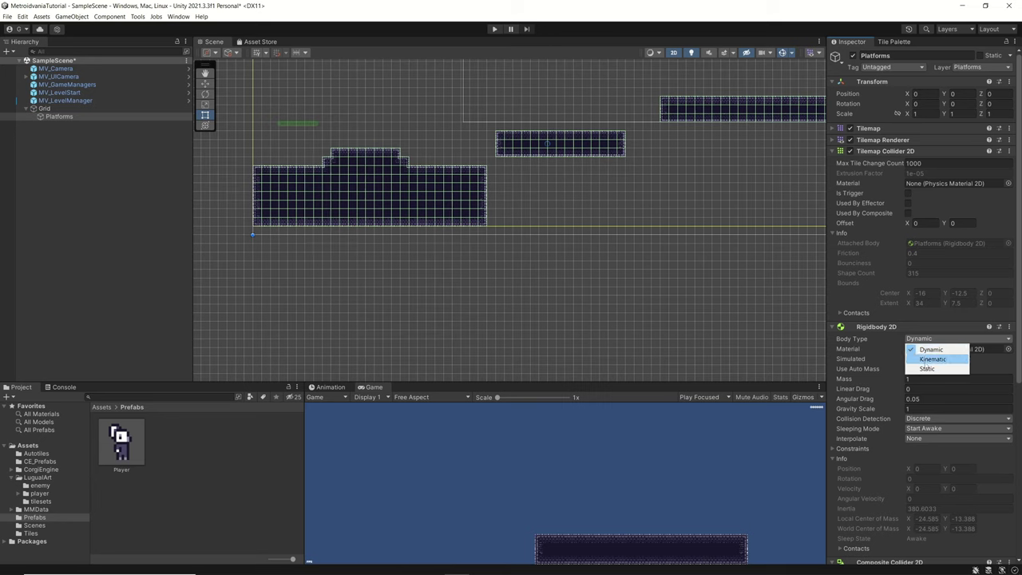
click(927, 368)
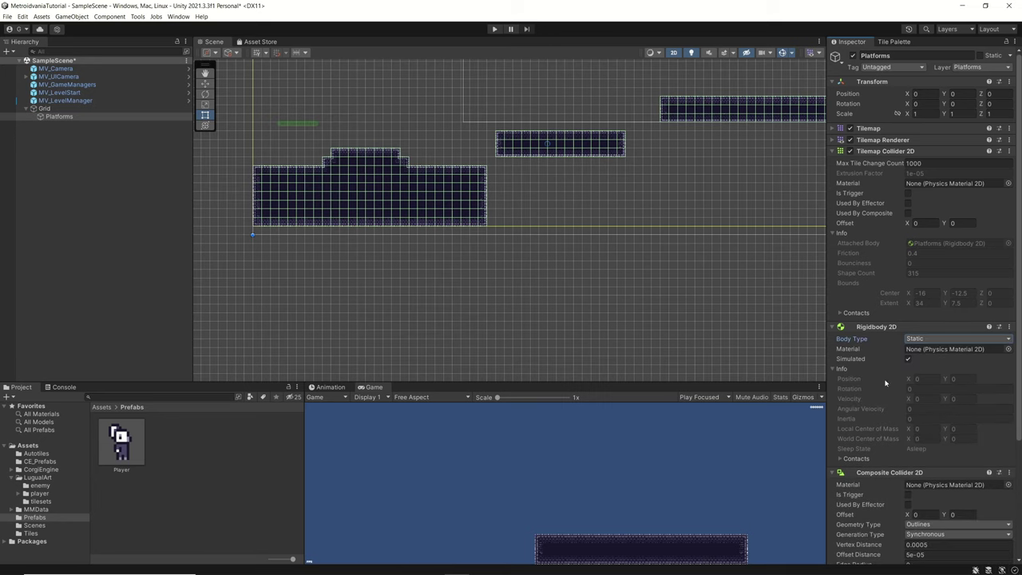
Enable Used By Composite on the Tilemap Collider 2D, merging platforms into 3 outline shapes
scroll(843, 383, down, 3)
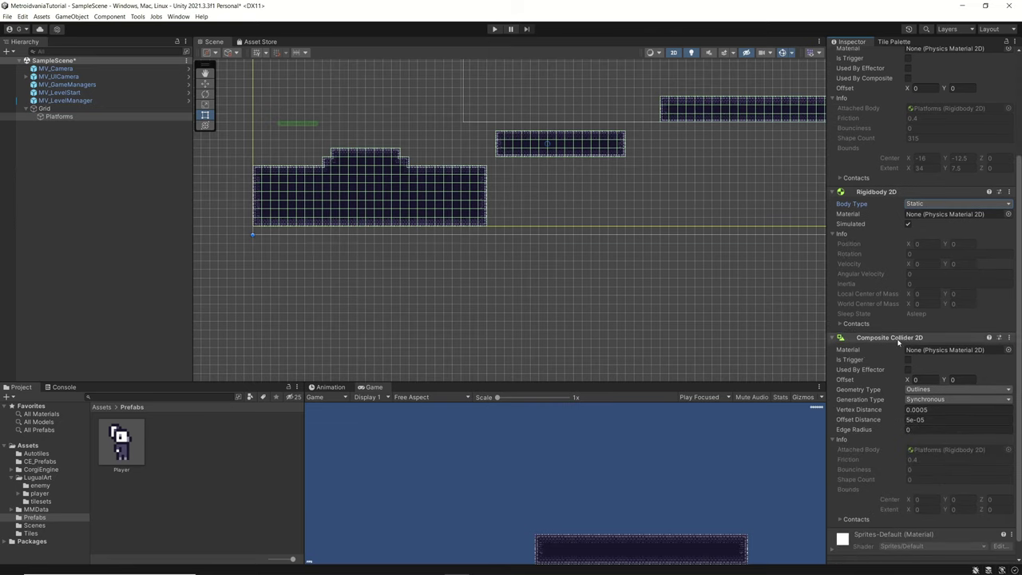
scroll(903, 342, up, 1)
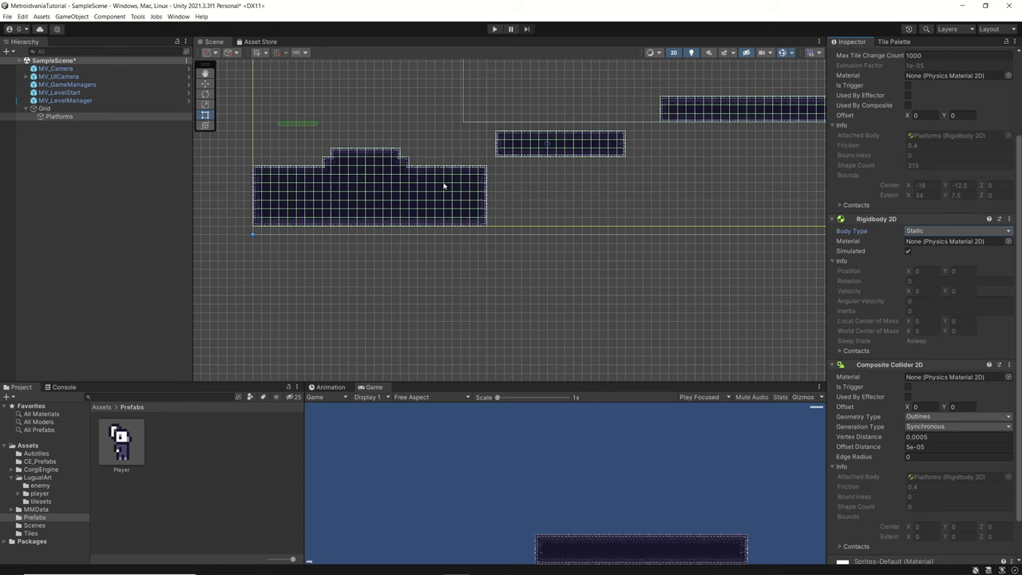
click(908, 105)
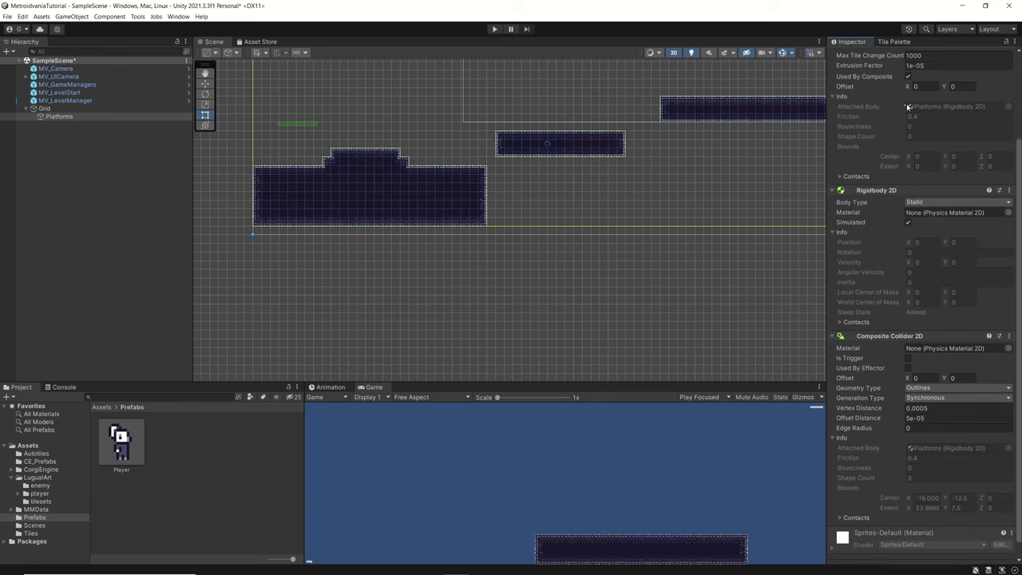
Frame the whole stepped platform in the Scene view and start play mode
scroll(402, 183, up, 8)
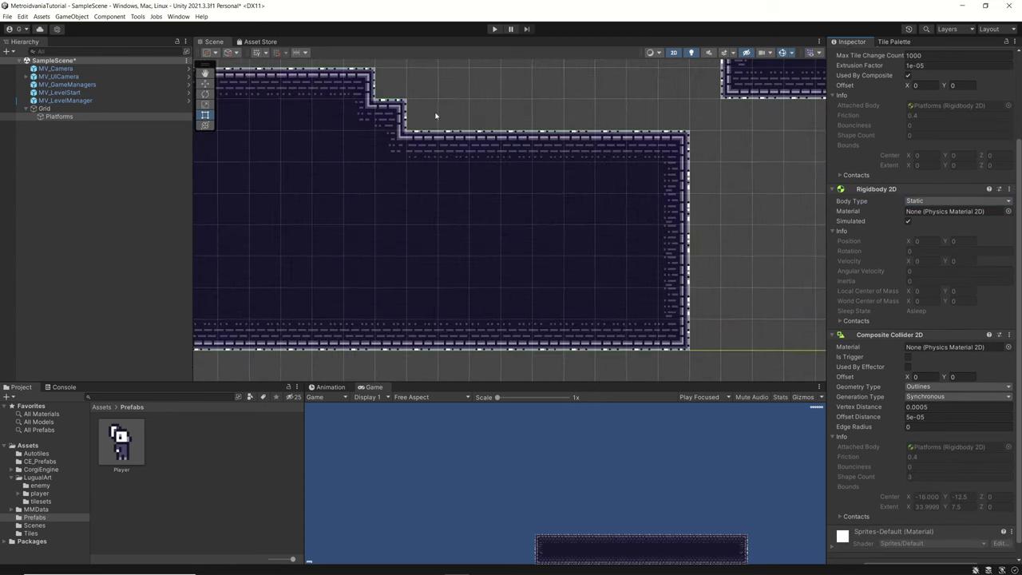
scroll(503, 194, up, 6)
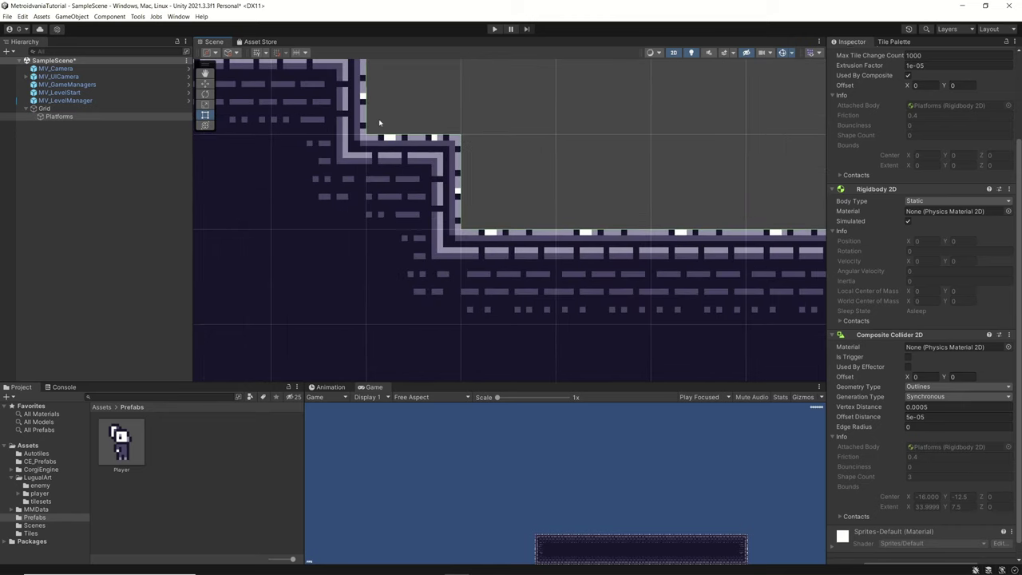
scroll(383, 164, down, 5)
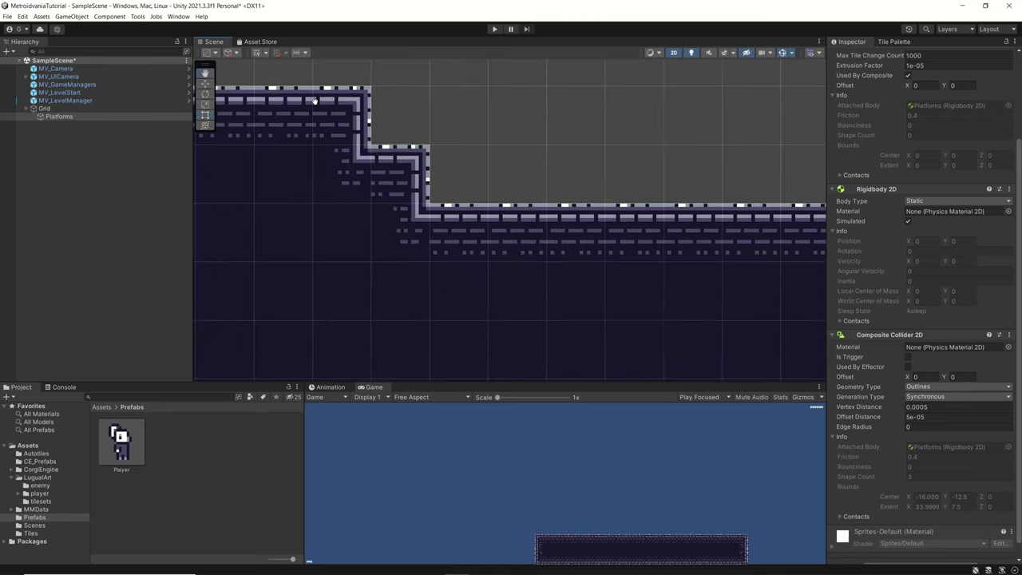
scroll(548, 138, up, 3)
scroll(375, 184, down, 3)
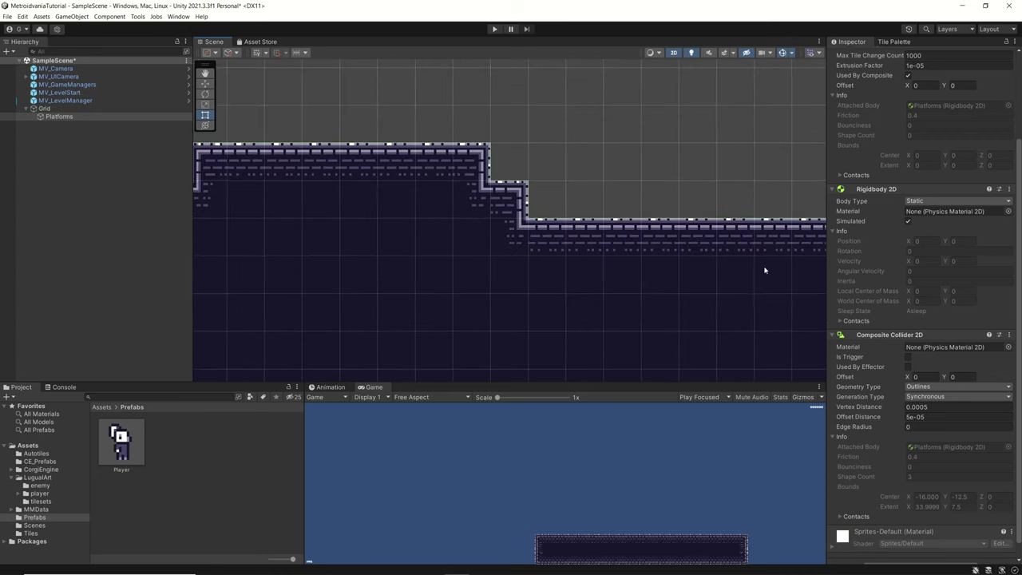
scroll(719, 247, down, 2)
middle_drag(664, 203, 664, 171)
scroll(664, 171, down, 1)
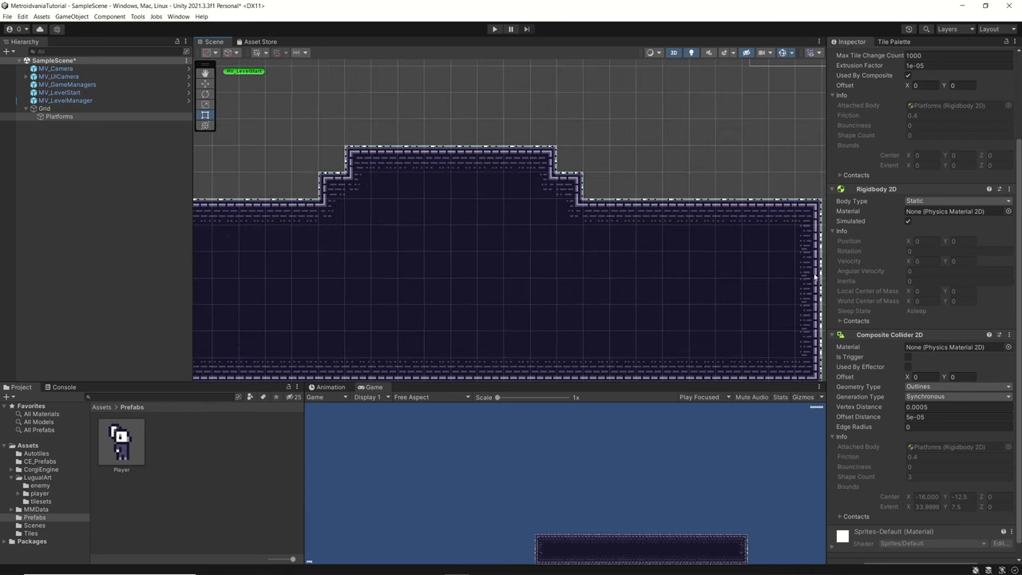
middle_drag(793, 272, 662, 218)
scroll(662, 219, down, 1)
scroll(737, 198, down, 1)
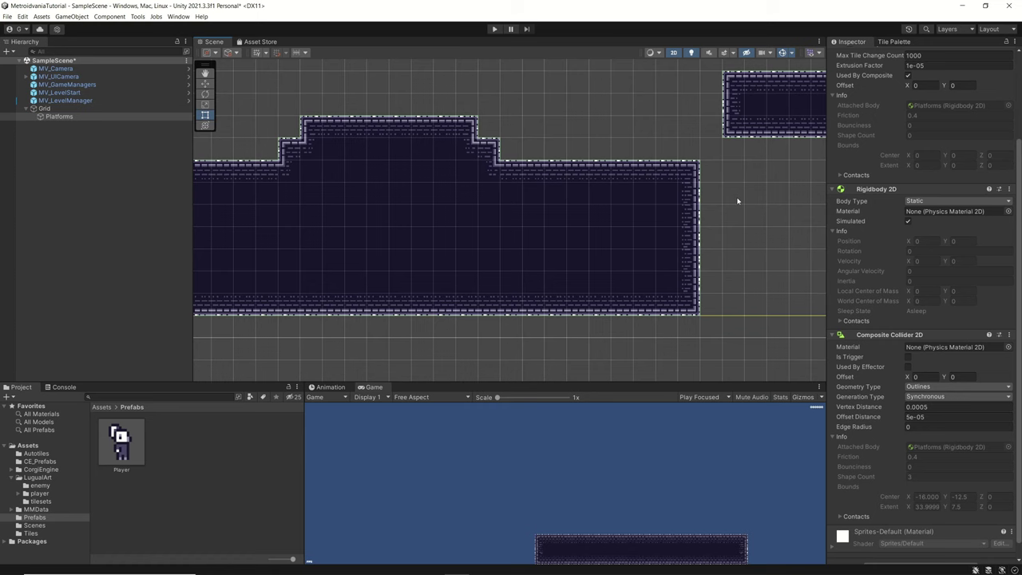
click(495, 29)
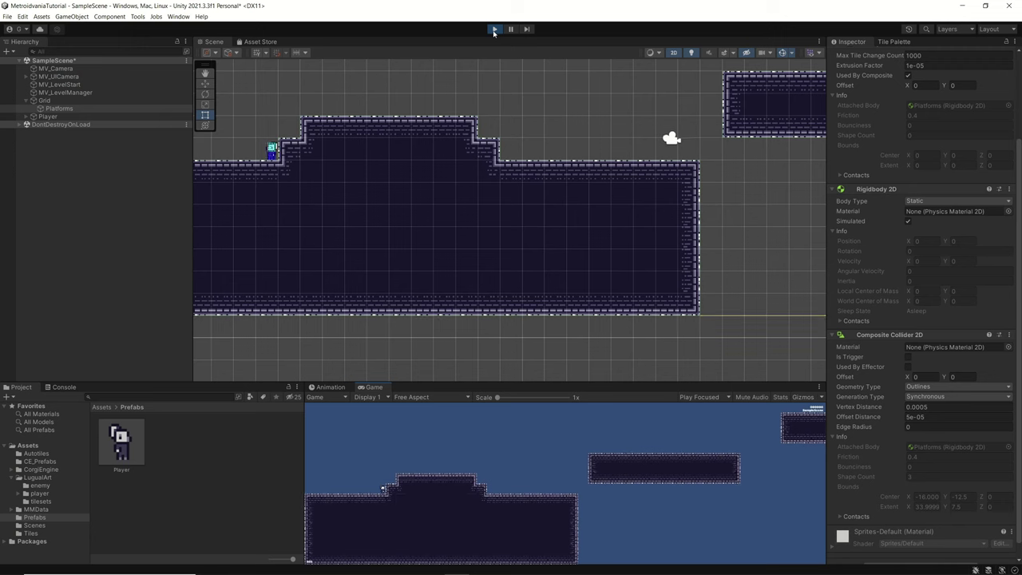
Walk the player right along the ledge with D, then stop the test run
key(d)
click(495, 29)
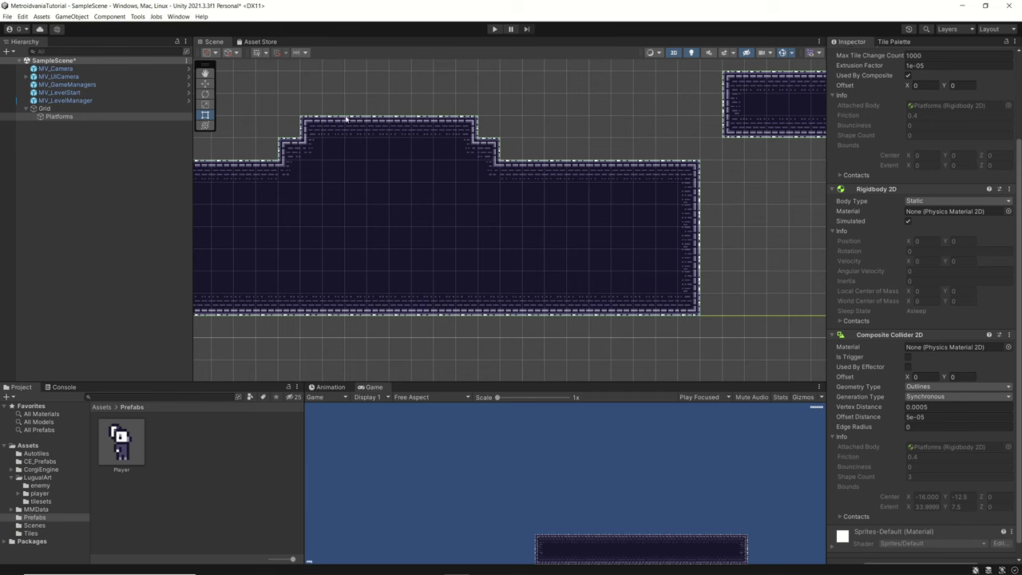
scroll(292, 203, down, 3)
middle_drag(293, 203, 440, 217)
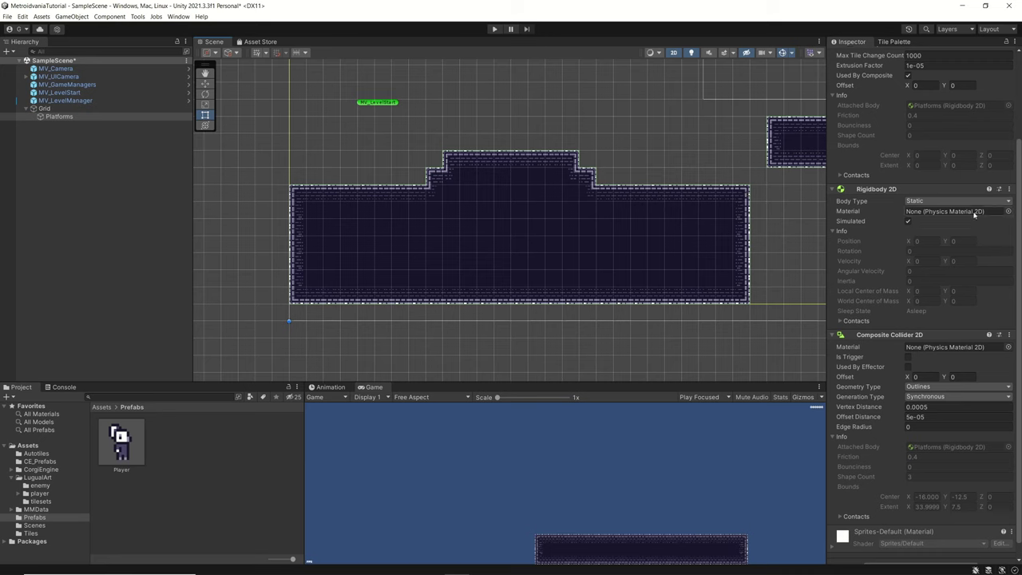
scroll(865, 239, down, 1)
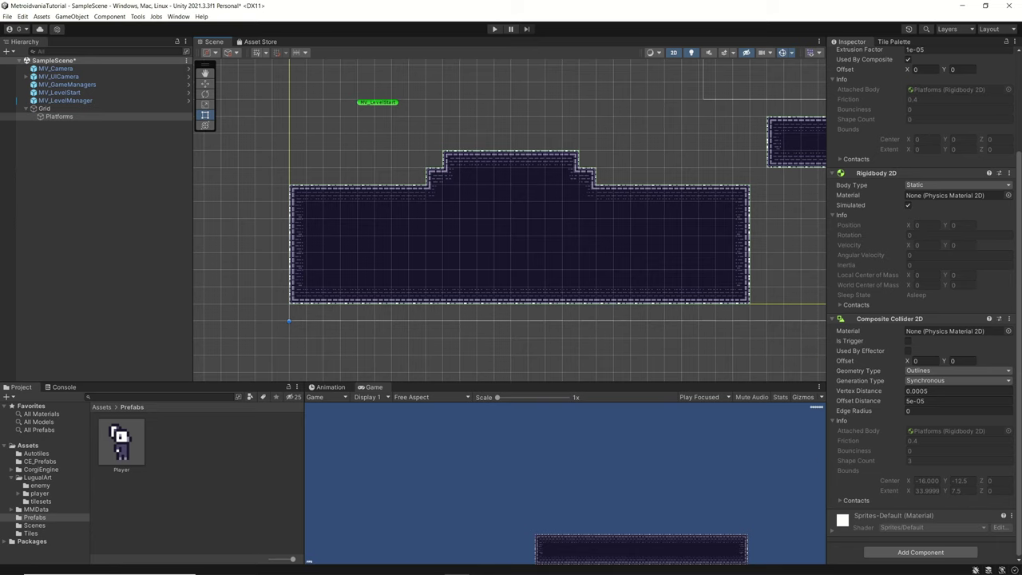
scroll(864, 269, up, 3)
scroll(463, 262, up, 4)
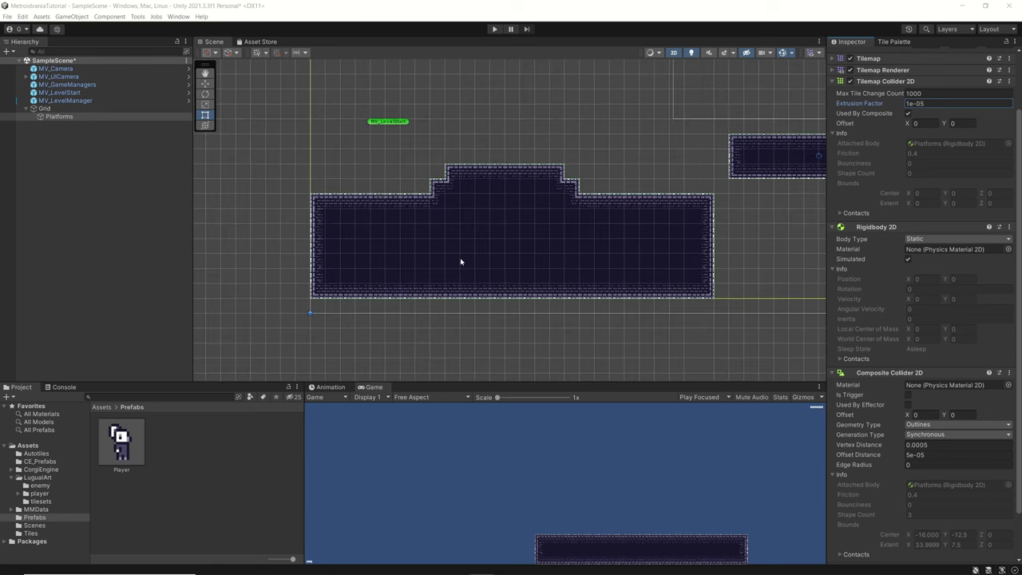
scroll(513, 226, up, 3)
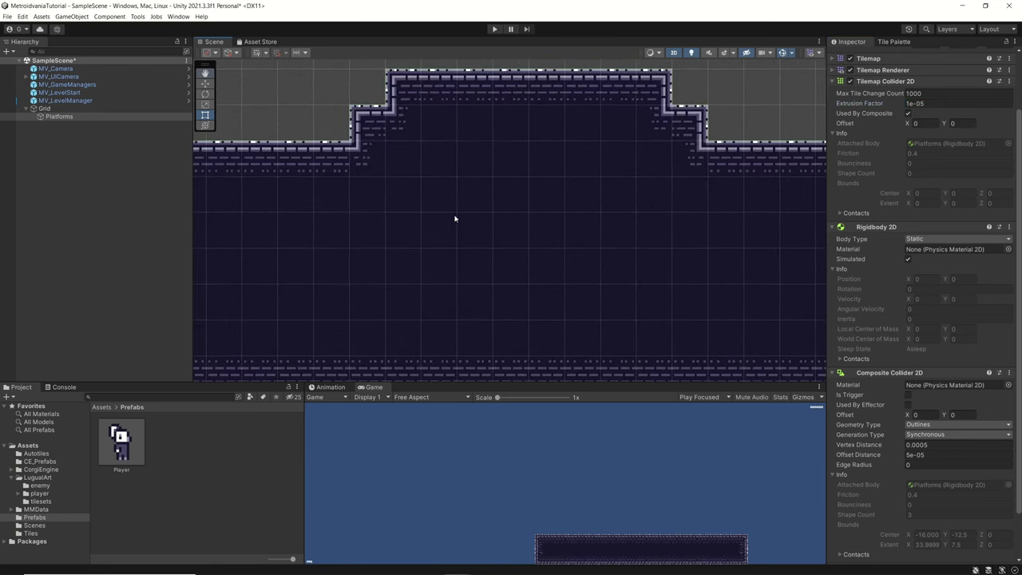
middle_drag(456, 219, 557, 234)
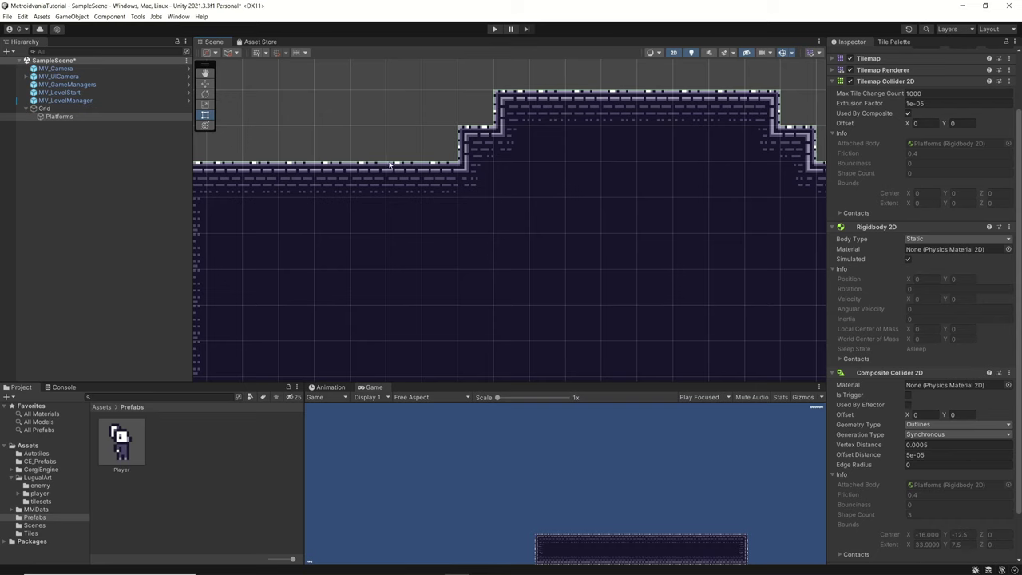
scroll(387, 164, up, 1)
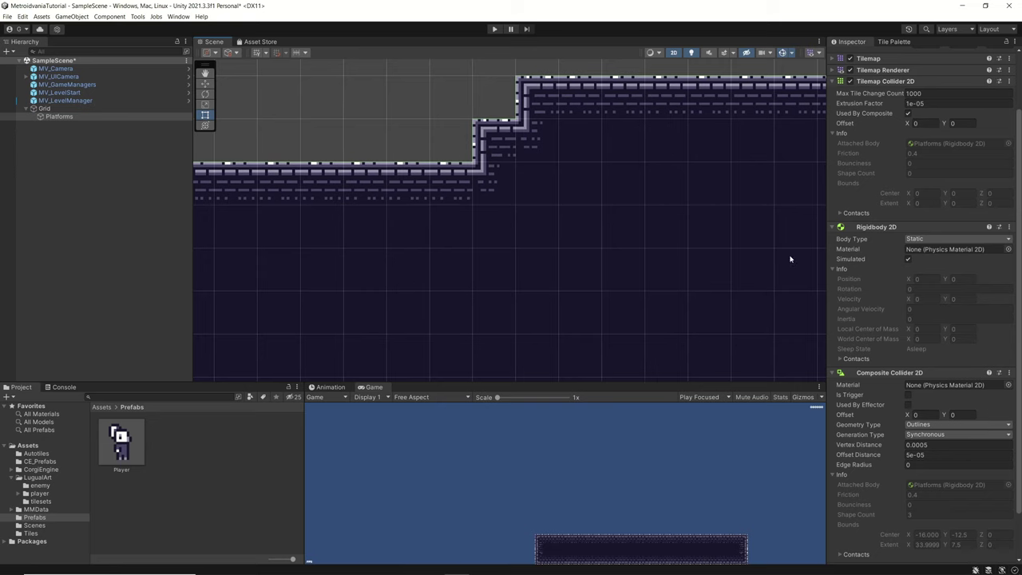
scroll(452, 159, up, 2)
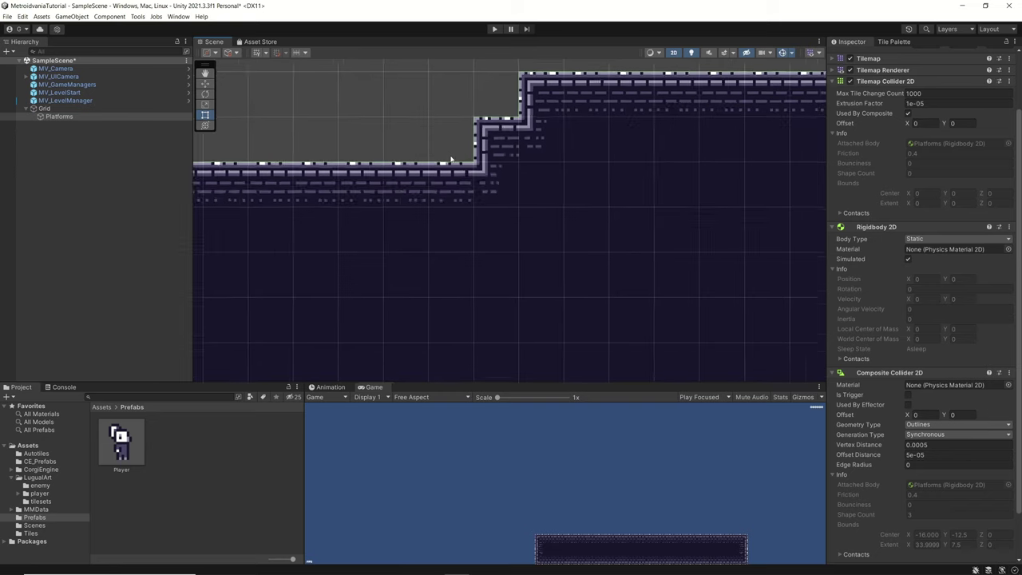
scroll(451, 160, down, 1)
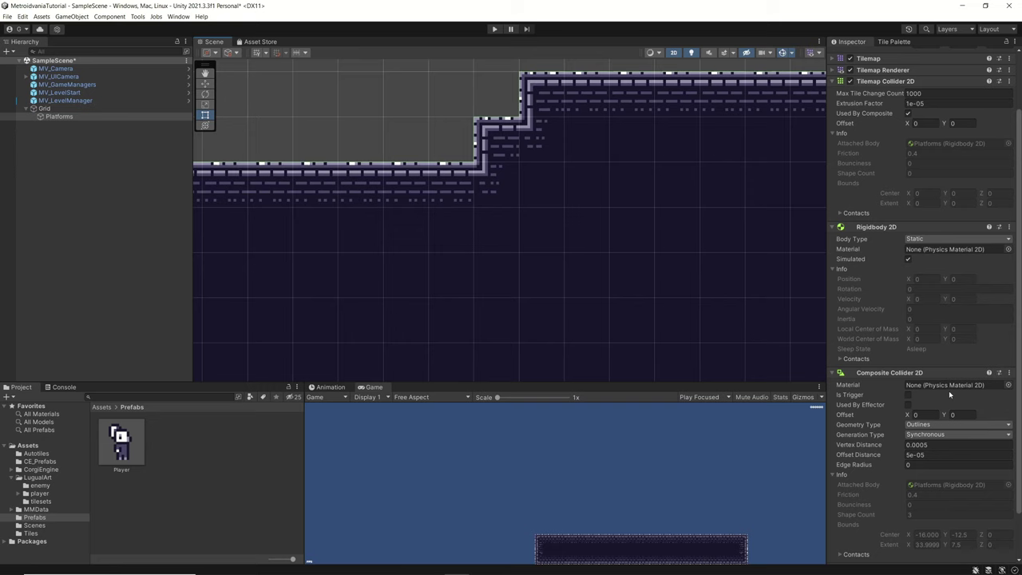
scroll(878, 408, down, 3)
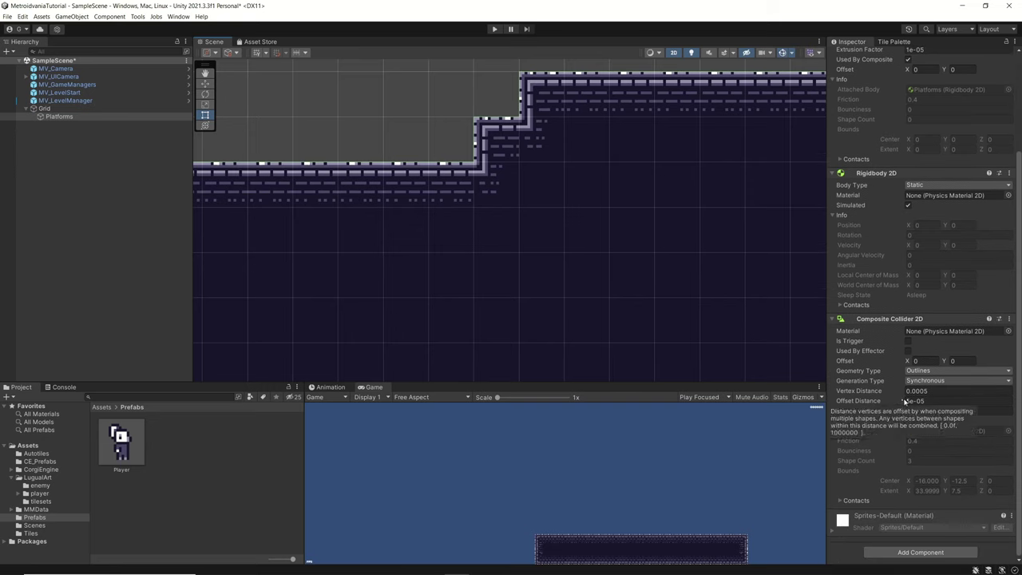
Set the Composite Collider 2D Offset Distance to 0 and Edge Radius to 0.01
mouse_move(905, 401)
mouse_down()
mouse_move(933, 402)
mouse_move(888, 404)
mouse_up()
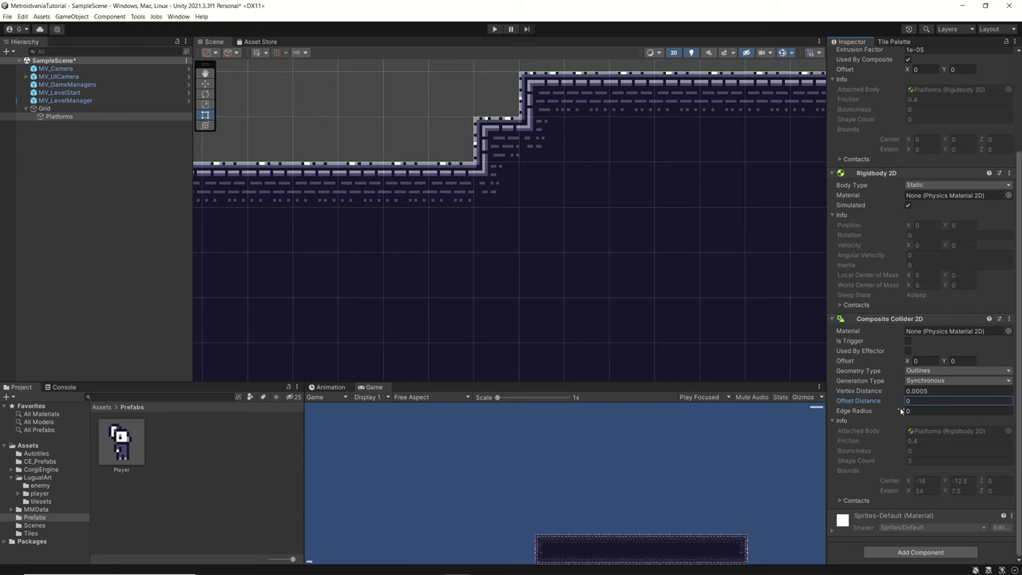
mouse_move(900, 410)
mouse_down()
mouse_move(916, 410)
mouse_move(907, 414)
mouse_up()
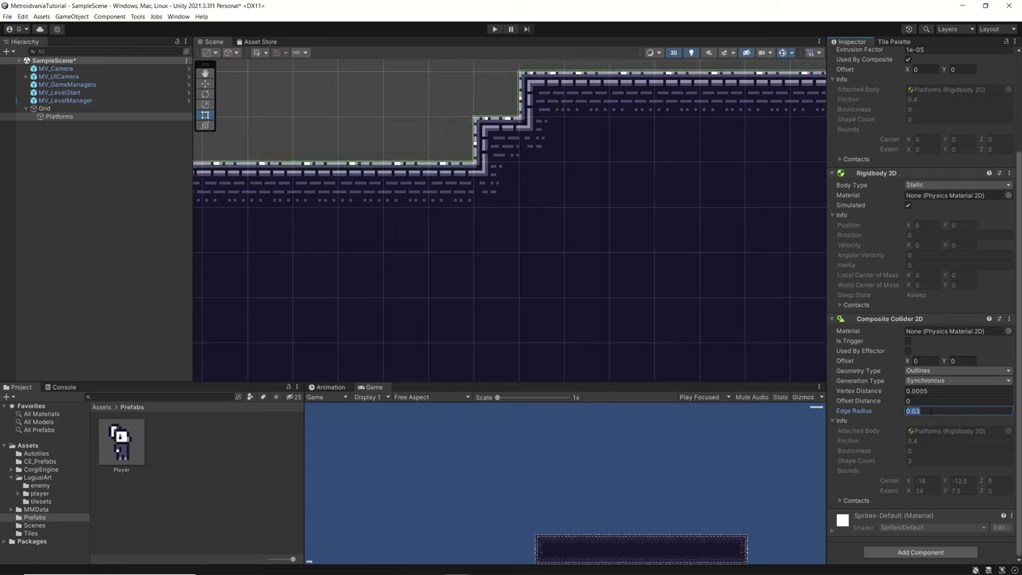
key(BackSpace)
text(01)
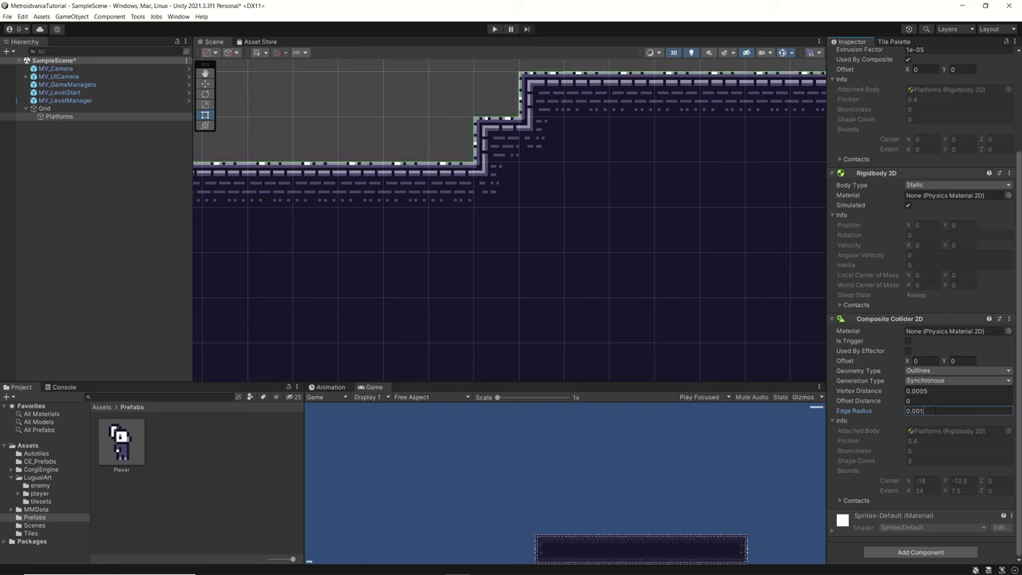
key(BackSpace)
key(BackSpace)
text(1)
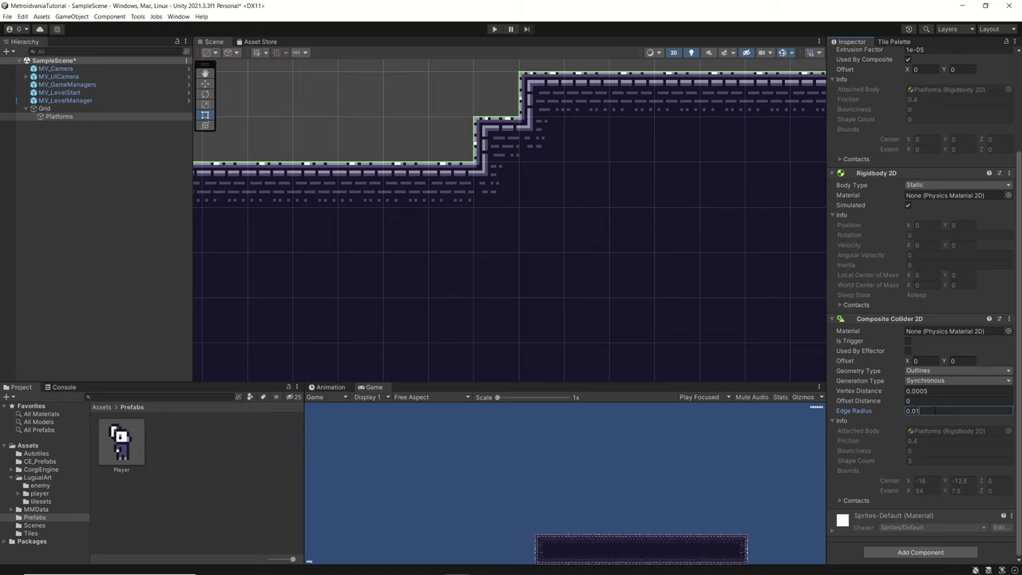
Zoom in to inspect the collider corner, then reset Edge Radius to 0
scroll(492, 160, up, 10)
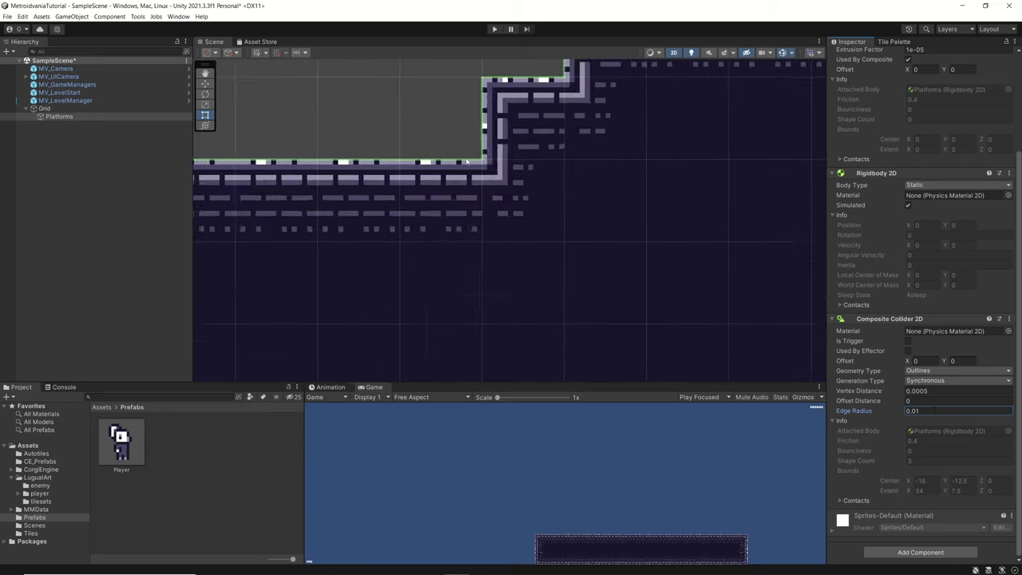
scroll(493, 159, up, 10)
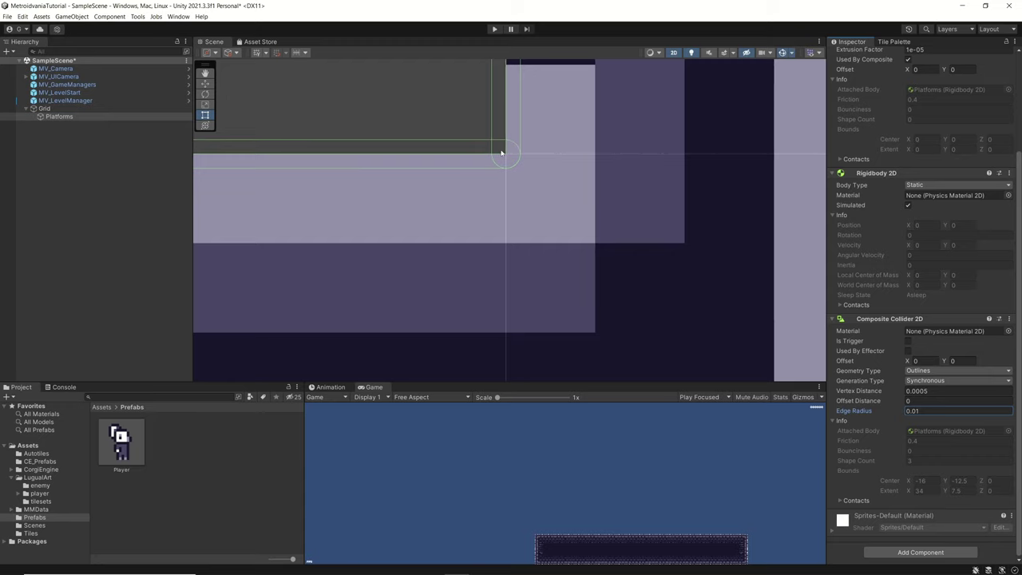
scroll(501, 151, down, 3)
scroll(502, 152, down, 8)
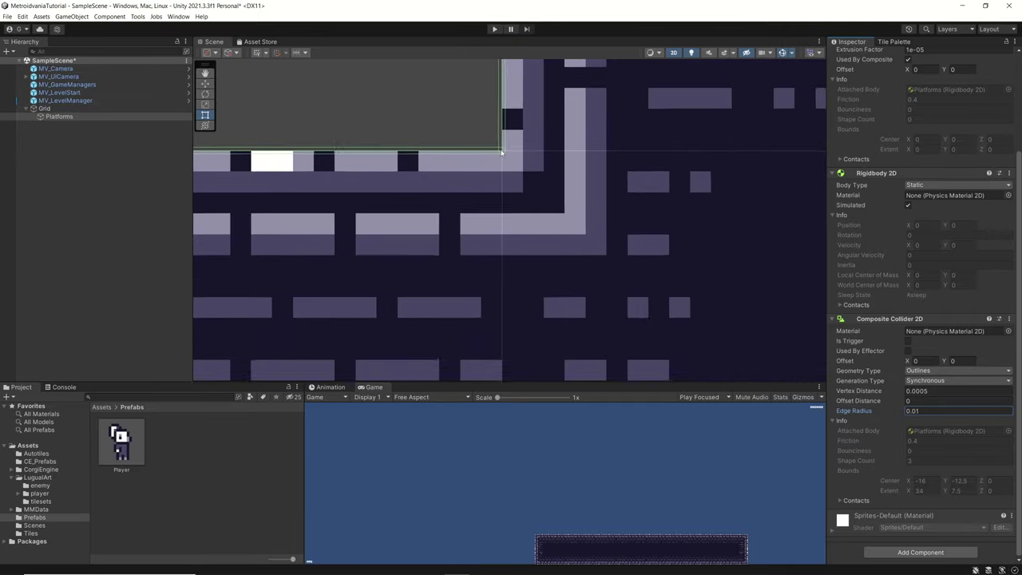
scroll(502, 152, down, 4)
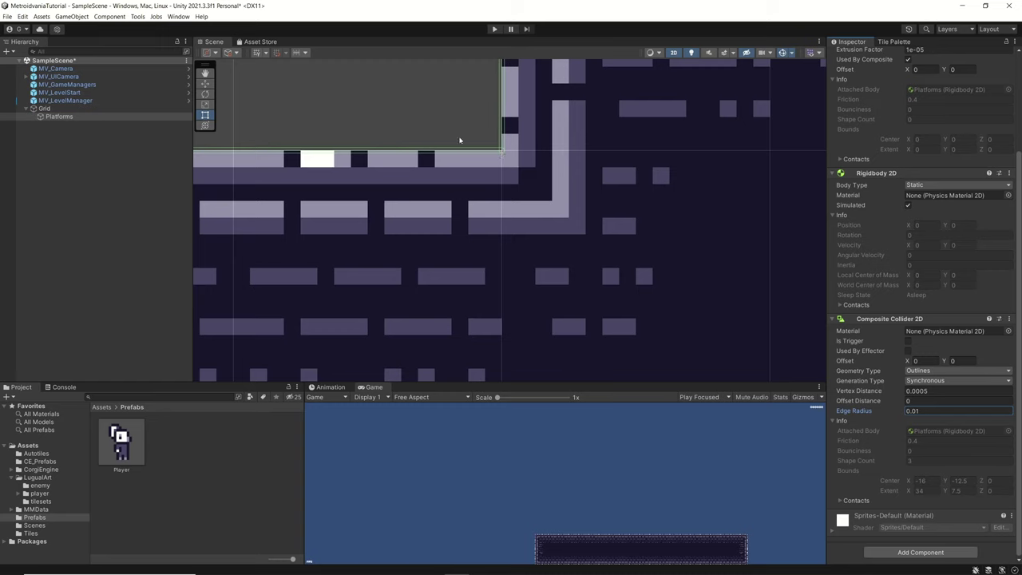
key(BackSpace)
key(BackSpace)
key(BackSpace)
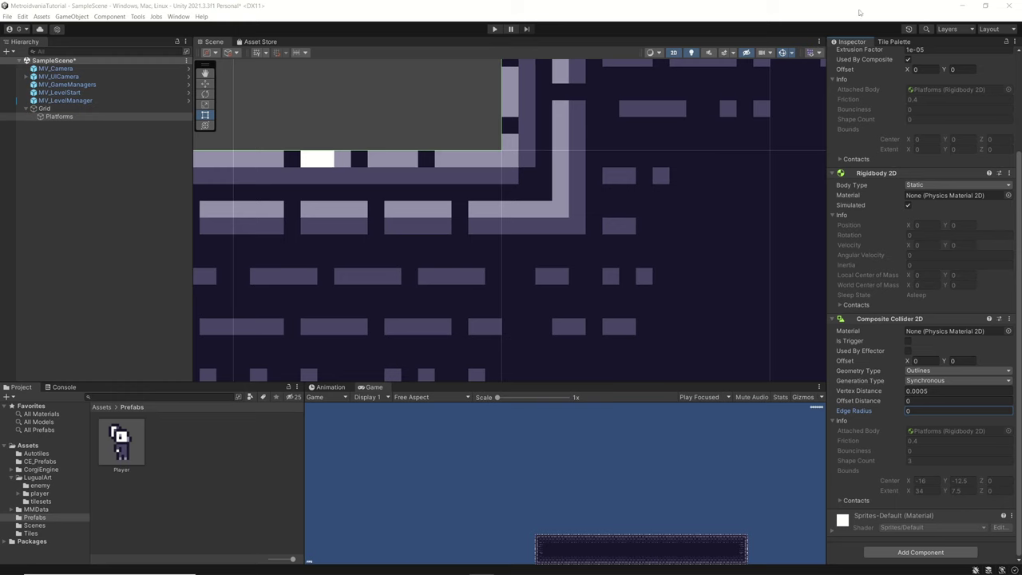
Show the DarkLevel tile palette and open XtraTile.png from LugualArt/tilesets in the external image viewer
click(895, 43)
scroll(966, 272, down, 3)
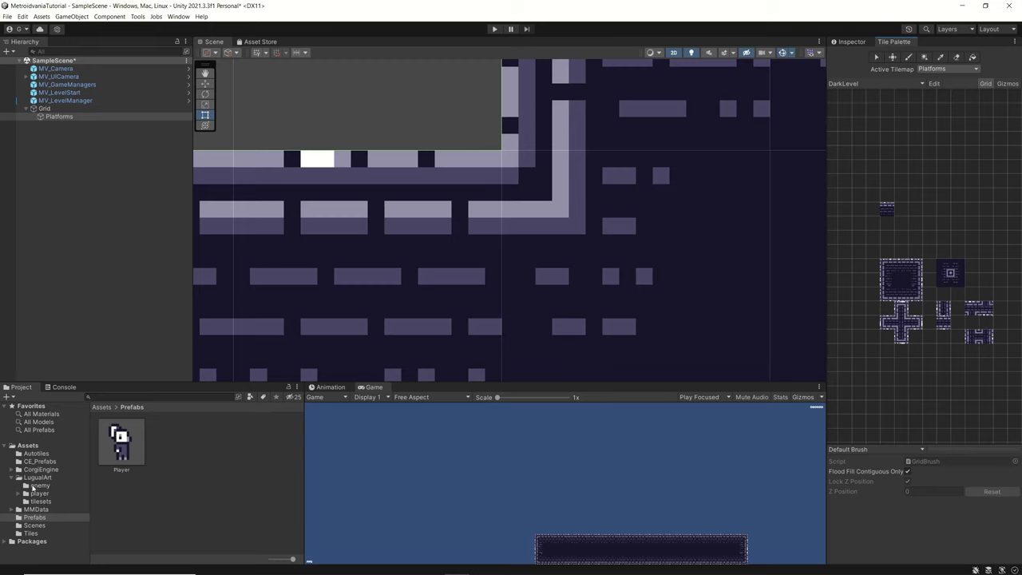
click(27, 501)
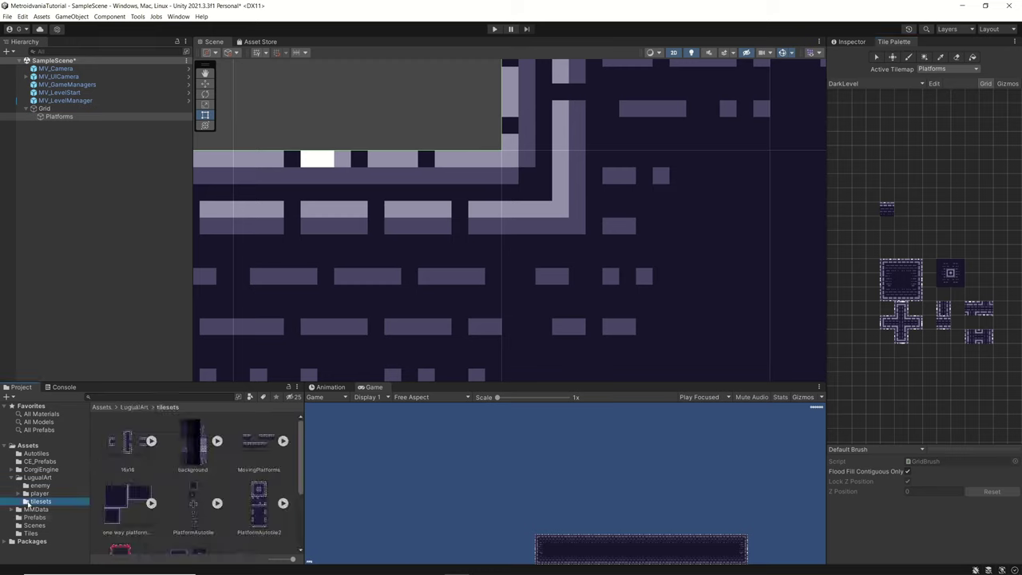
scroll(213, 479, down, 3)
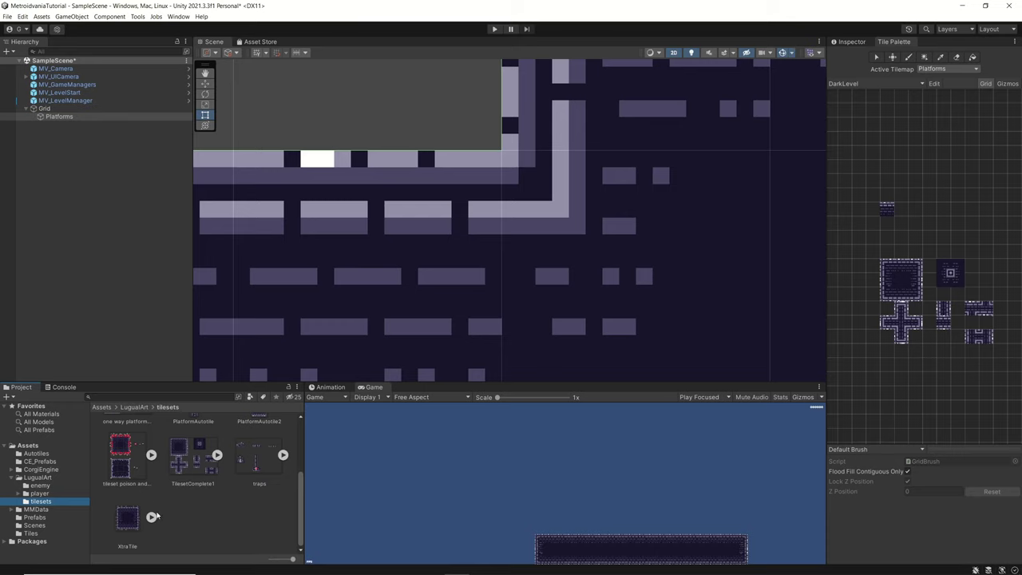
scroll(250, 507, up, 2)
scroll(244, 504, down, 2)
click(127, 519)
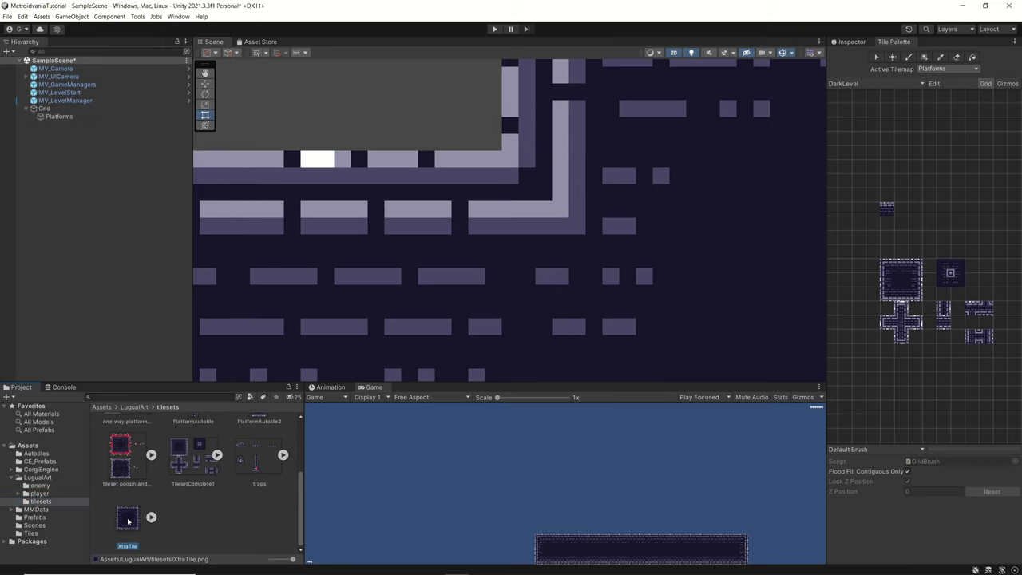
double_click(127, 521)
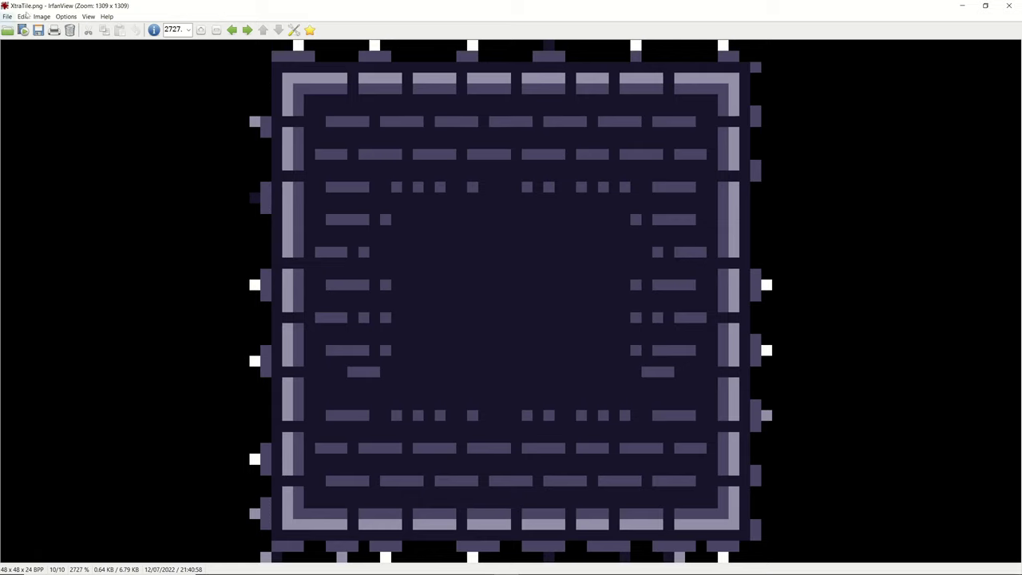
Close IrfanView to return to the Unity editor
click(1009, 6)
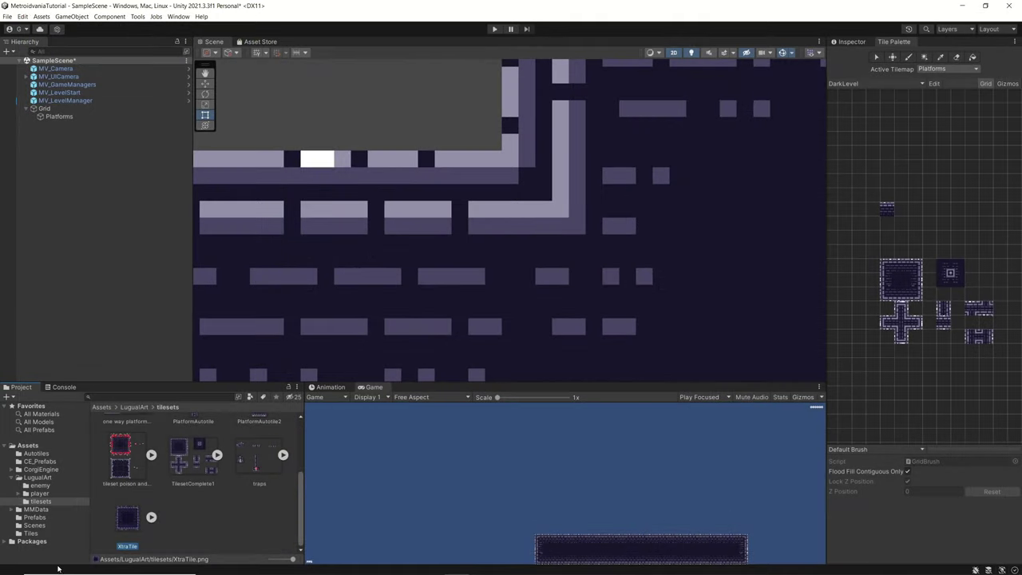
Set XtraTile to 16 pixels per unit, Point filtering and no compression, and apply
click(151, 518)
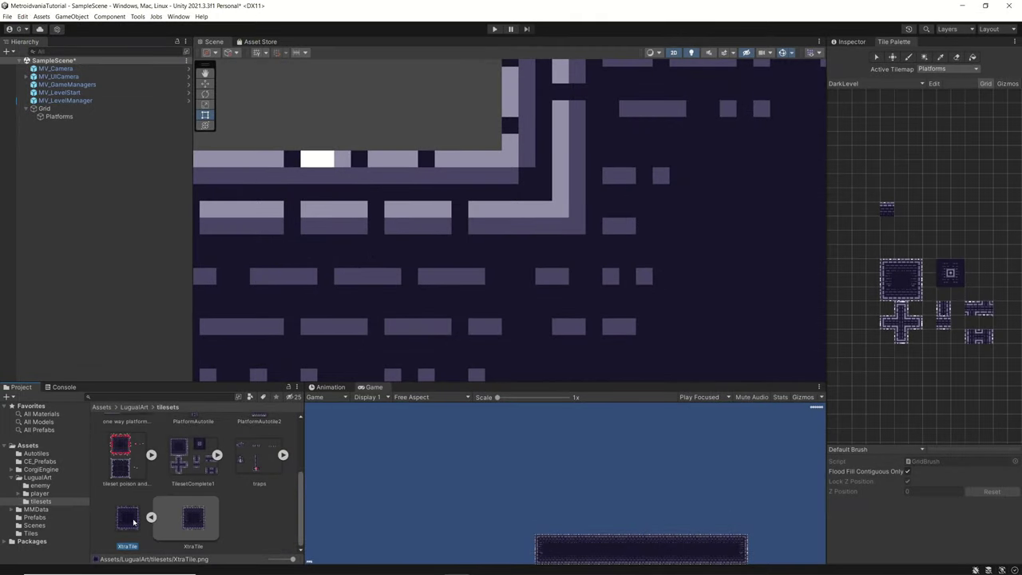
click(854, 43)
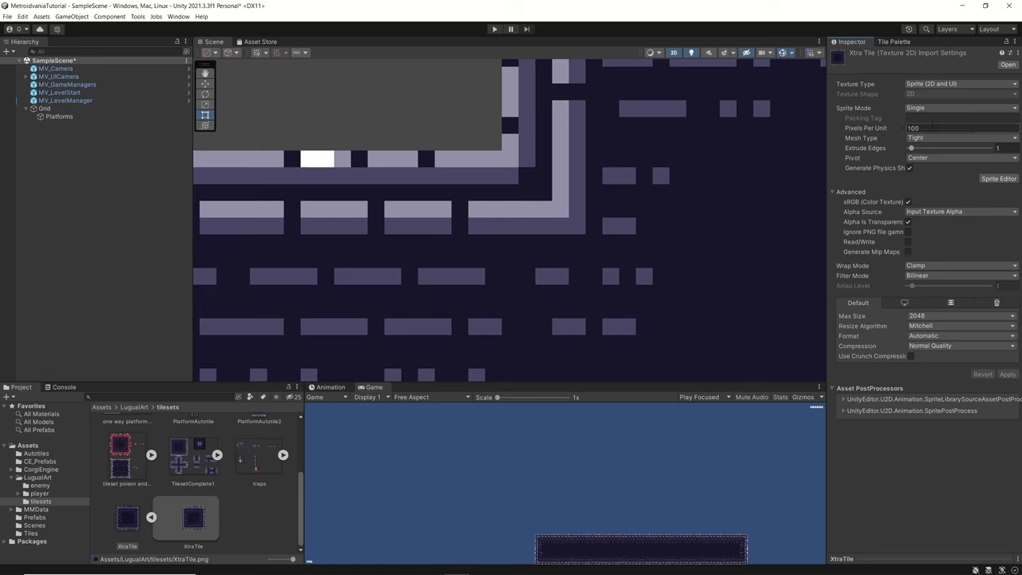
text(16)
click(916, 282)
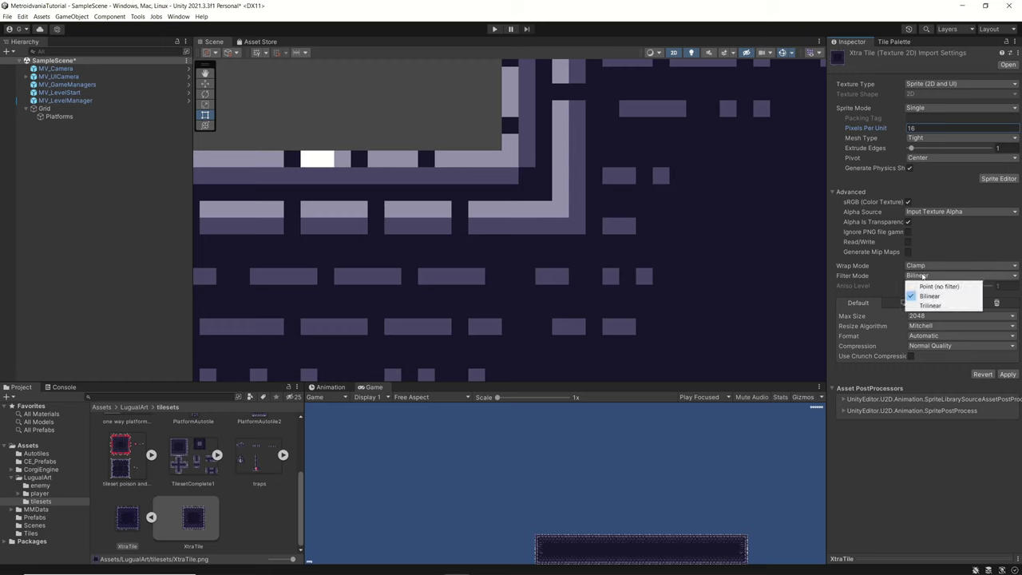
click(931, 284)
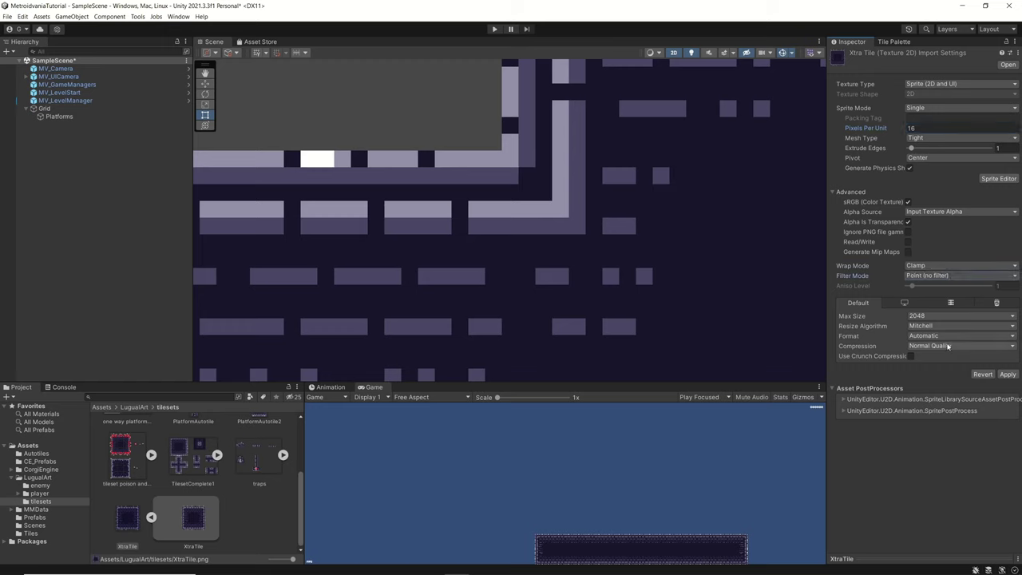
click(948, 346)
click(927, 353)
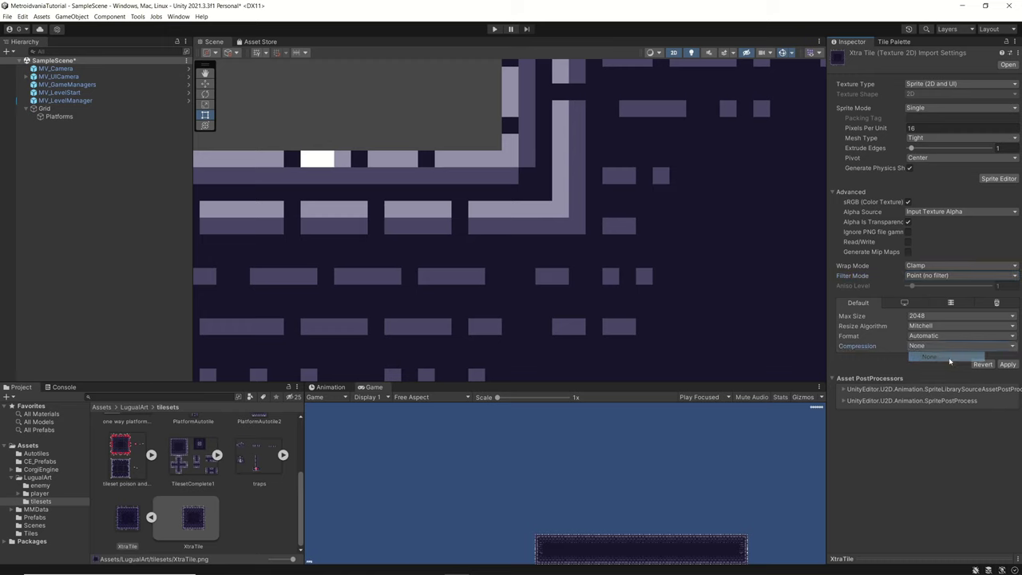
click(1008, 364)
Switch XtraTile to Multiple sprite mode, apply, and open it in the Sprite Editor
click(943, 109)
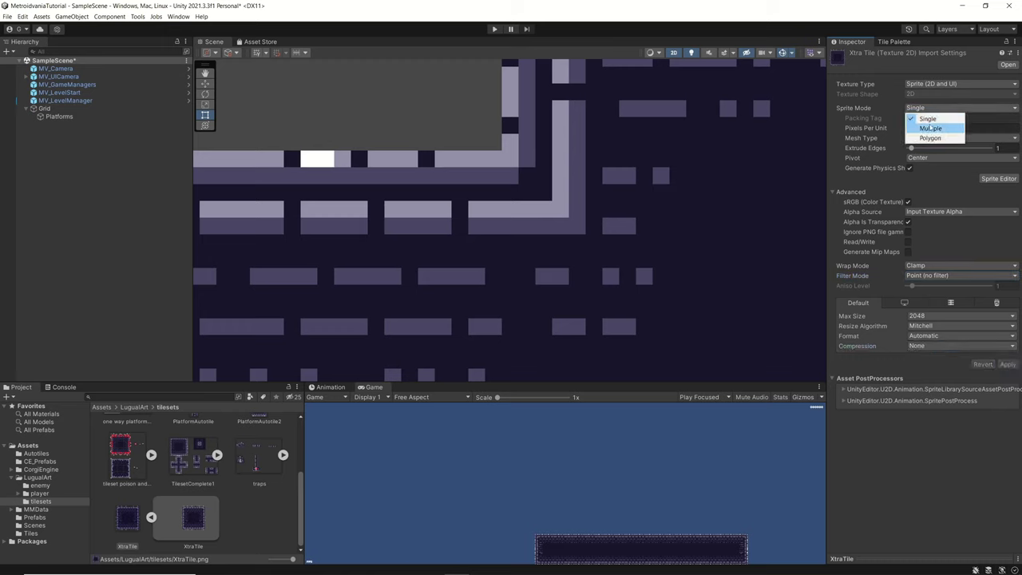
click(930, 128)
click(1008, 354)
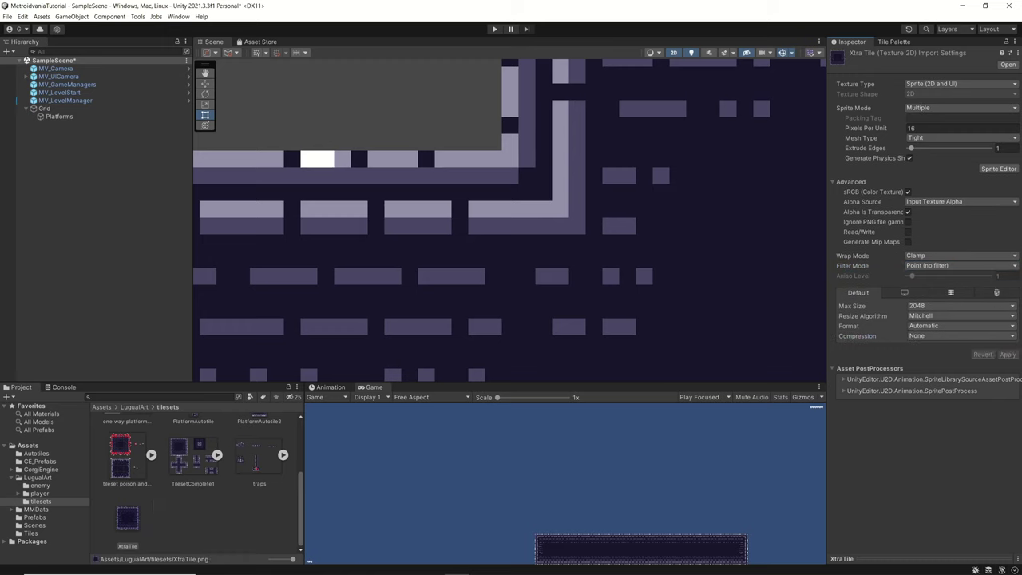
click(999, 168)
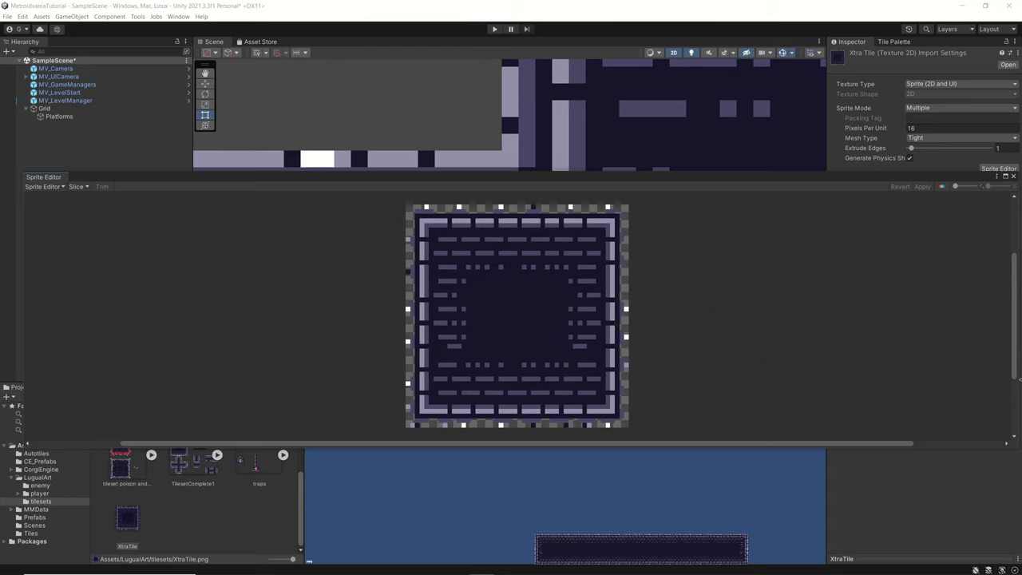
Slice XtraTile as a Grid By Cell Size with 16 x 16 pixel cells
click(76, 187)
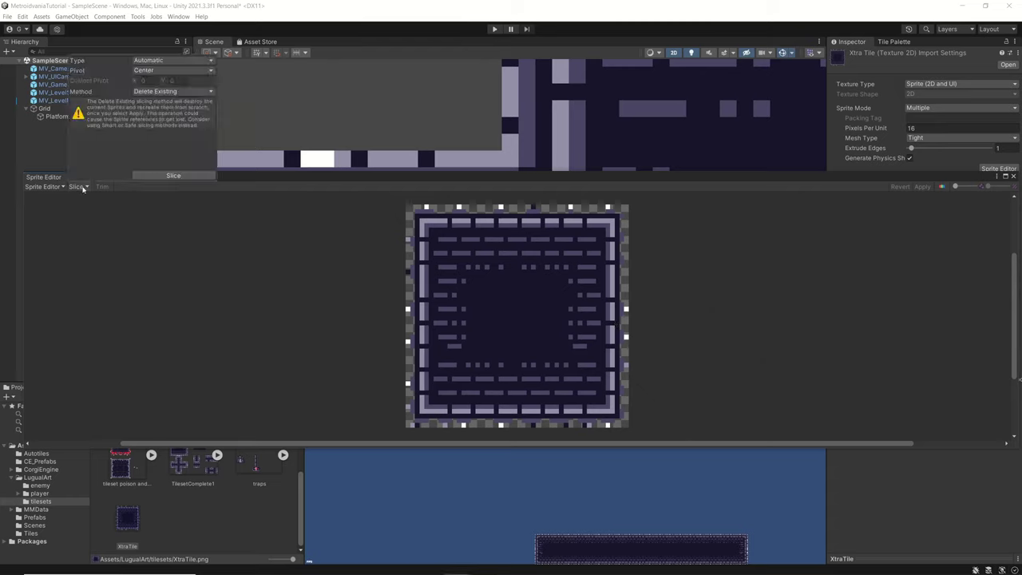
click(154, 61)
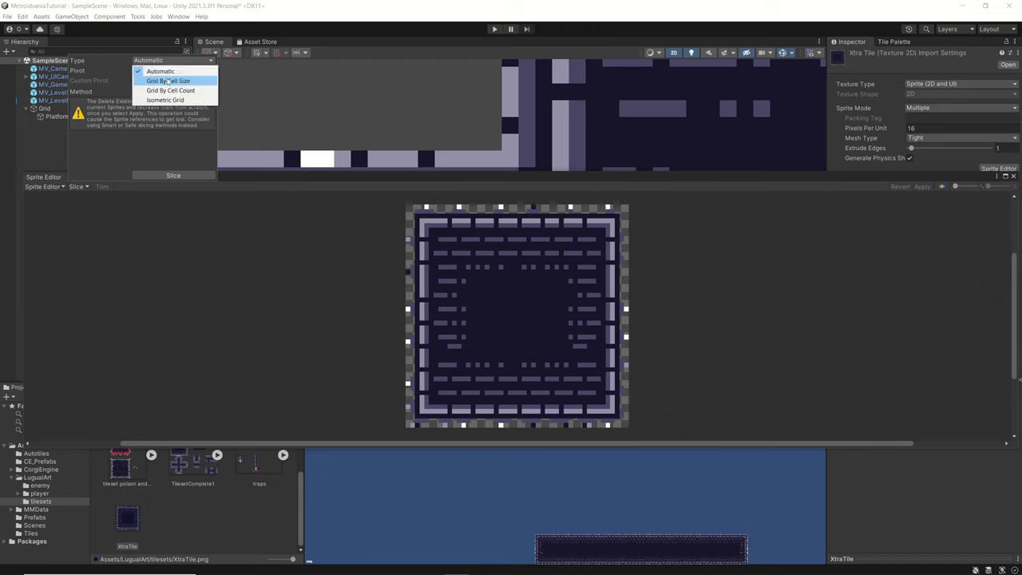
click(169, 81)
click(97, 73)
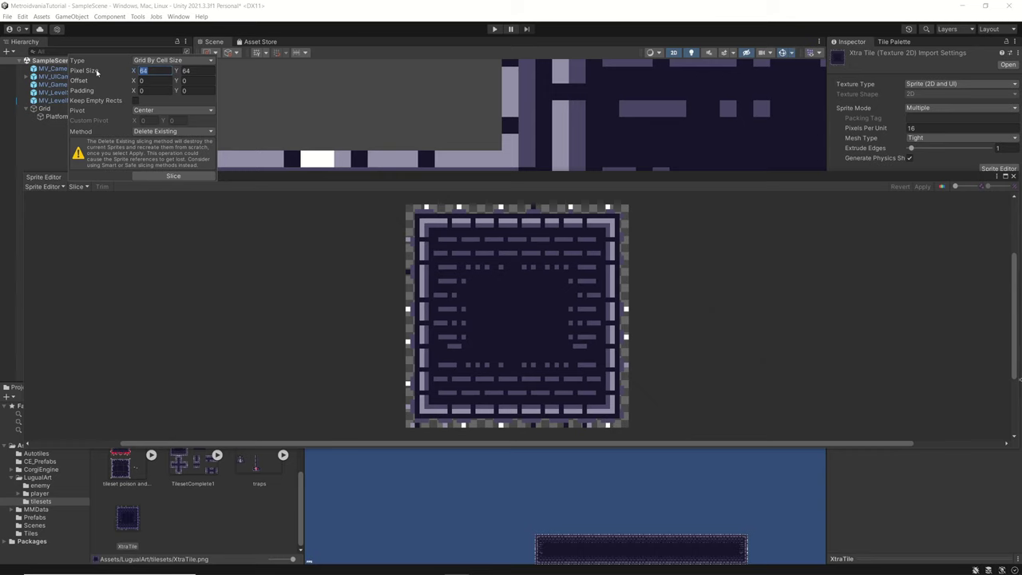
text(16)
key(Caps_Lock)
text(16)
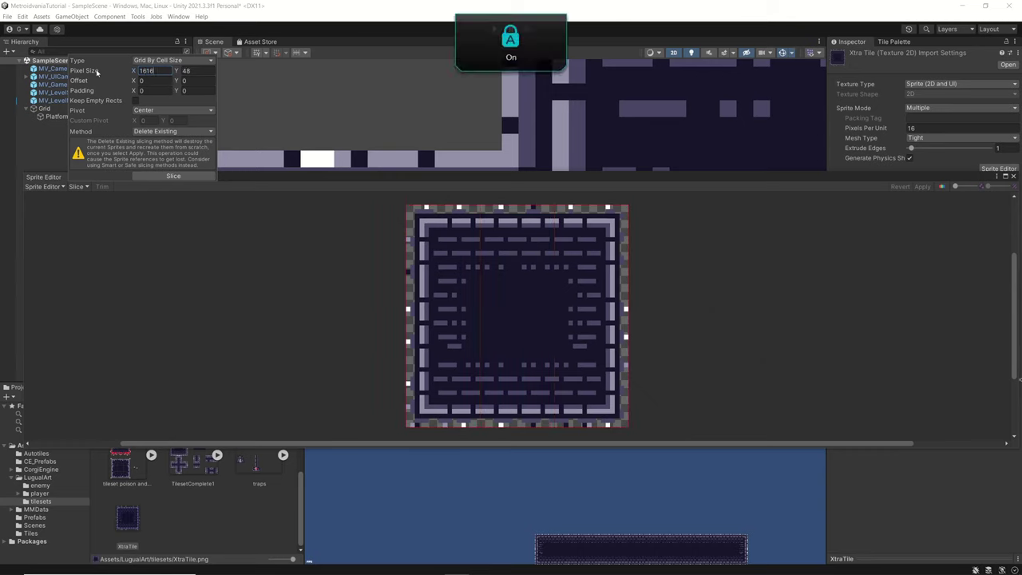
key(Caps_Lock)
key(Tab)
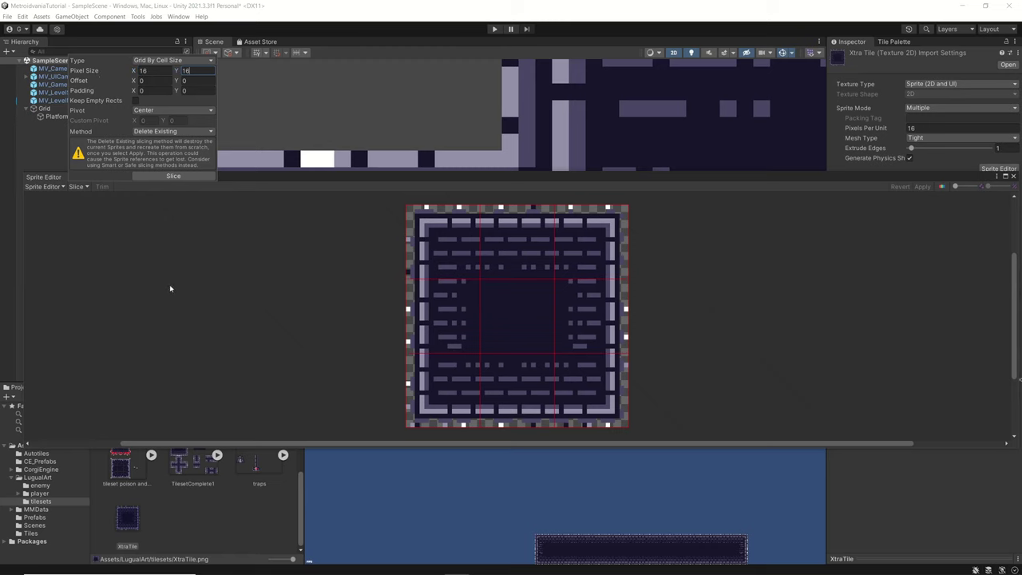
click(175, 177)
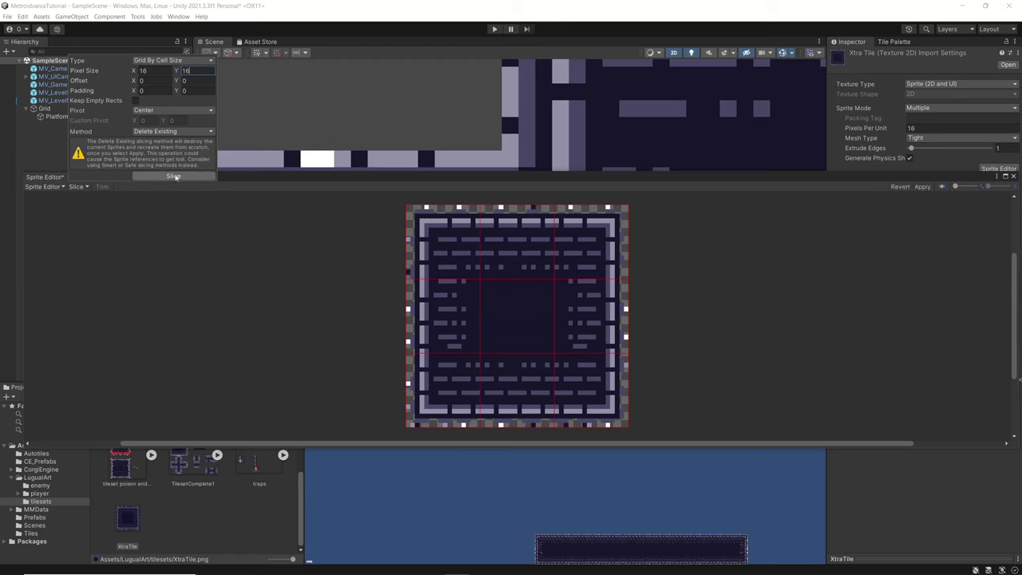
click(237, 227)
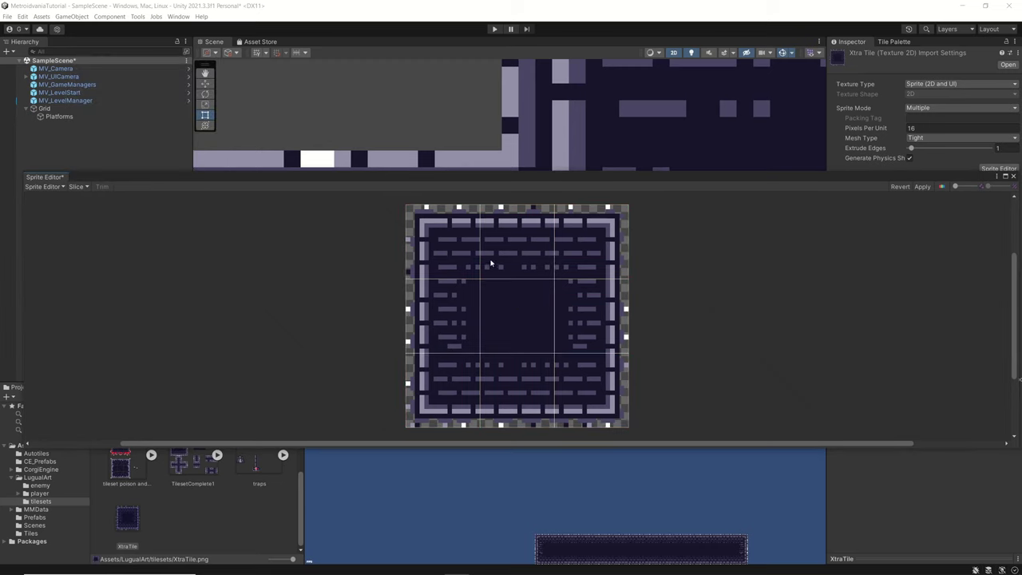
Check the top-row slices XtraTile_0 to XtraTile_2, then apply the slicing
click(454, 251)
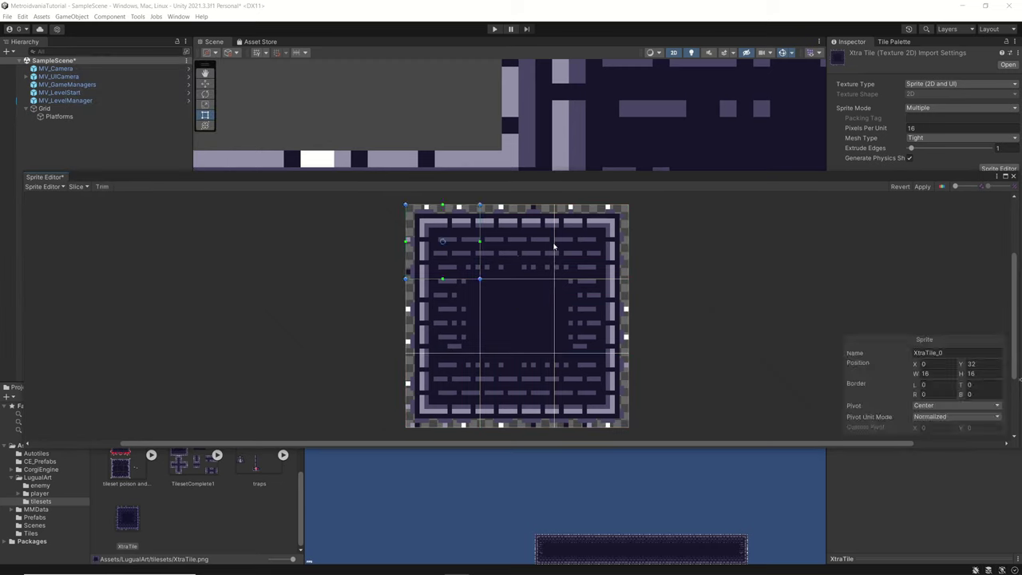
click(554, 246)
click(616, 279)
click(924, 187)
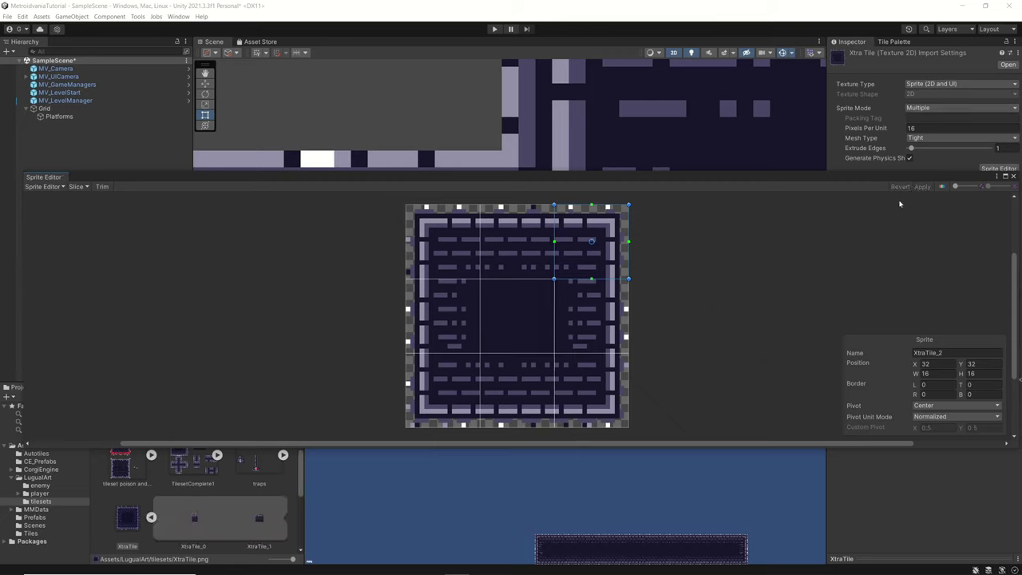
Close the Sprite Editor and generate XtraTile's tiles into Assets/Tiles in the DarkLevel palette
click(892, 44)
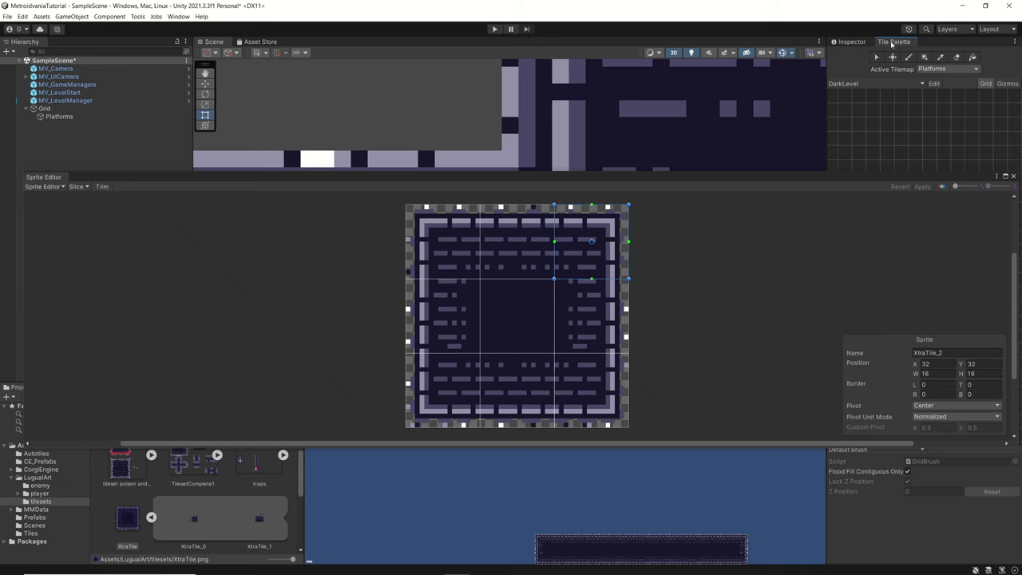
click(1014, 178)
scroll(570, 222, down, 5)
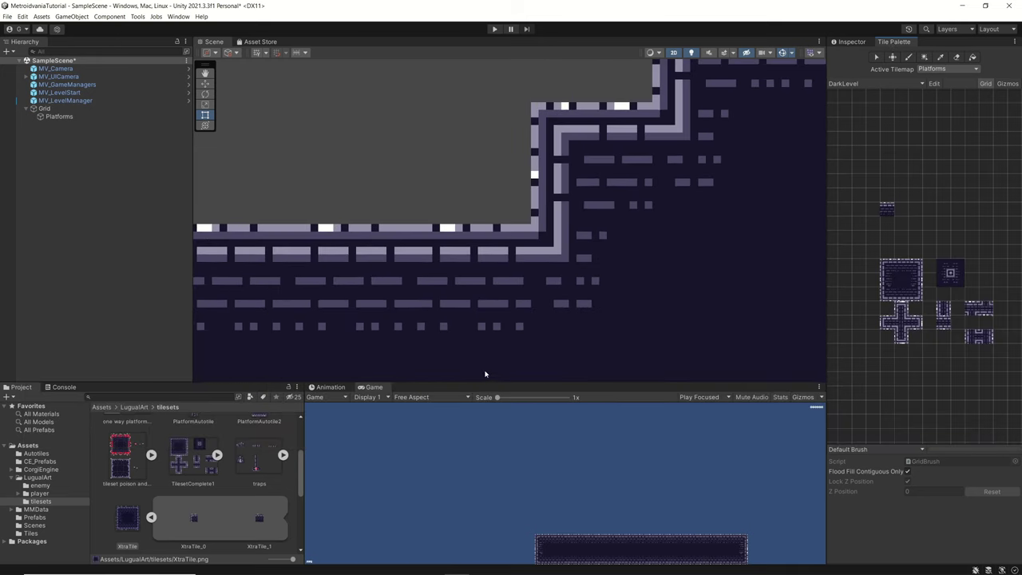
scroll(113, 520, down, 1)
drag(133, 491, 927, 142)
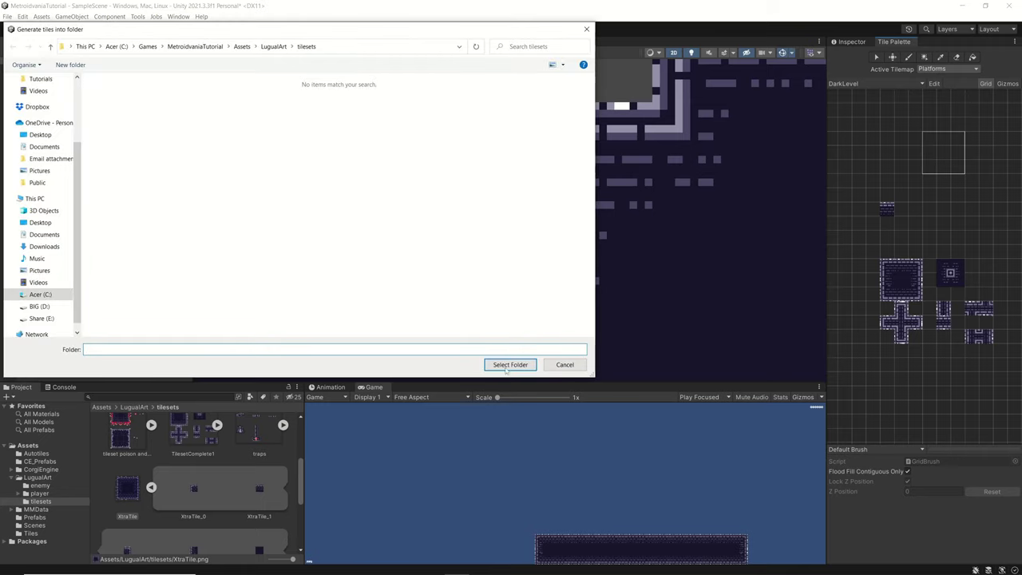
click(241, 47)
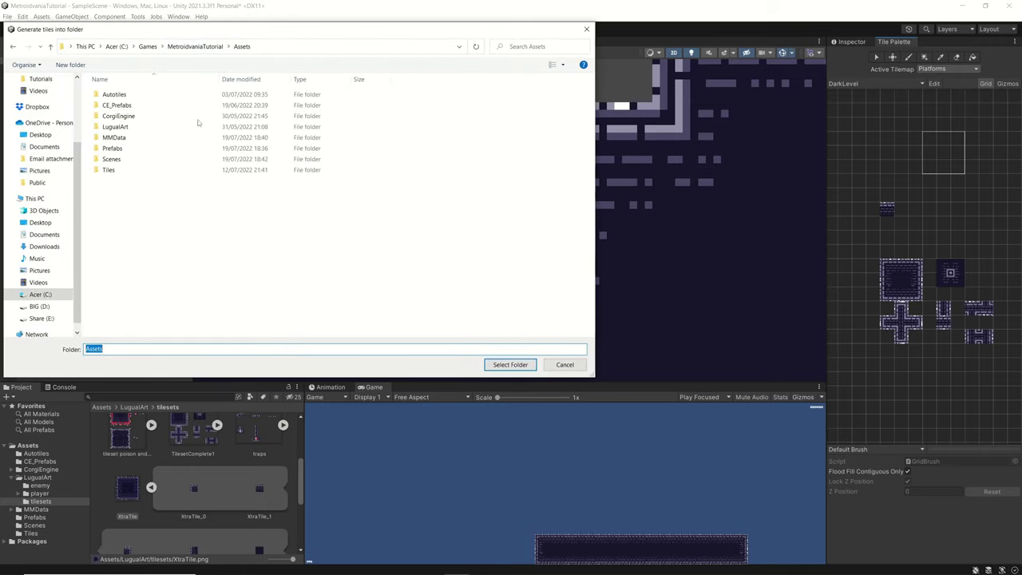
double_click(108, 169)
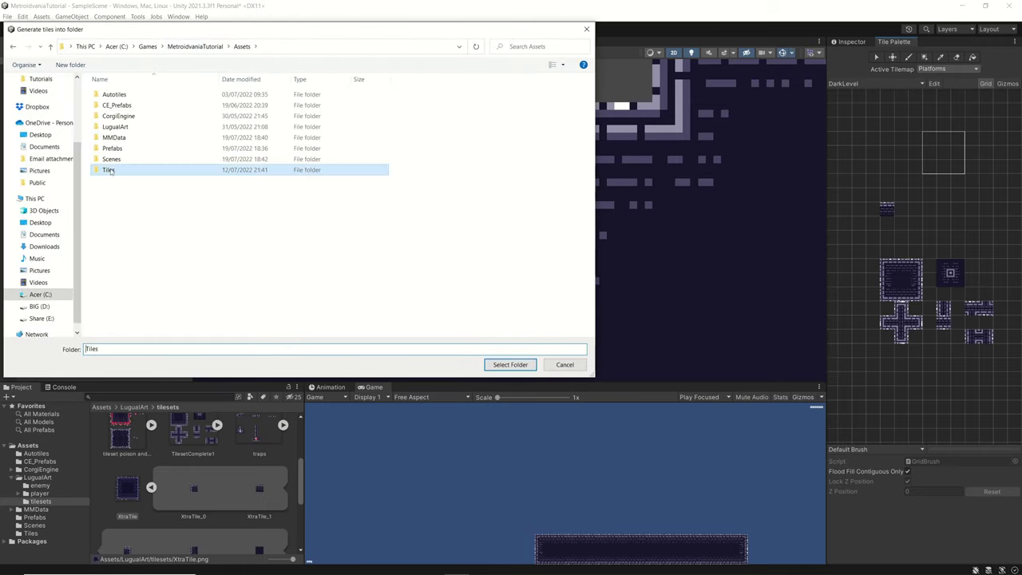
click(500, 365)
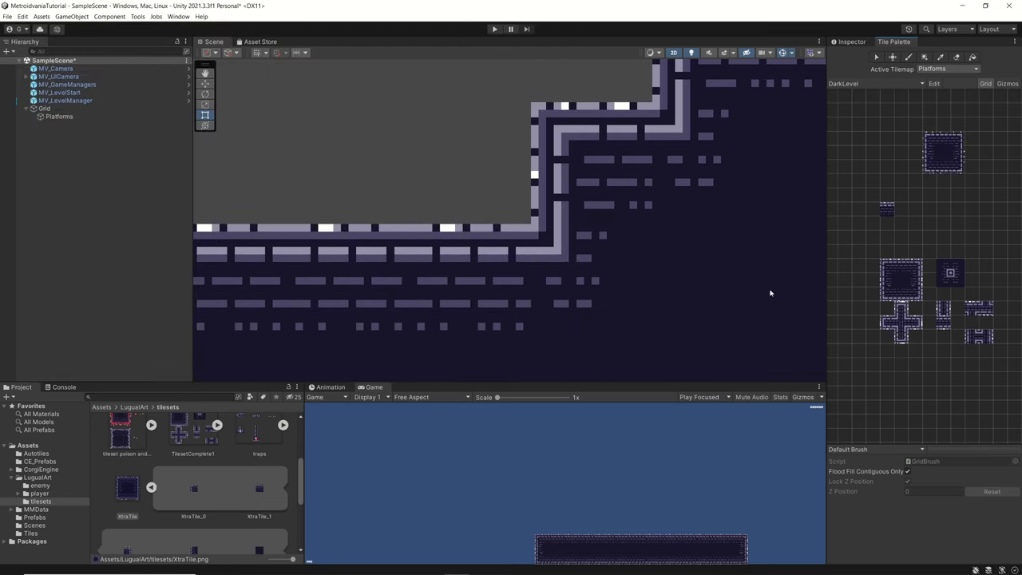
scroll(937, 148, up, 6)
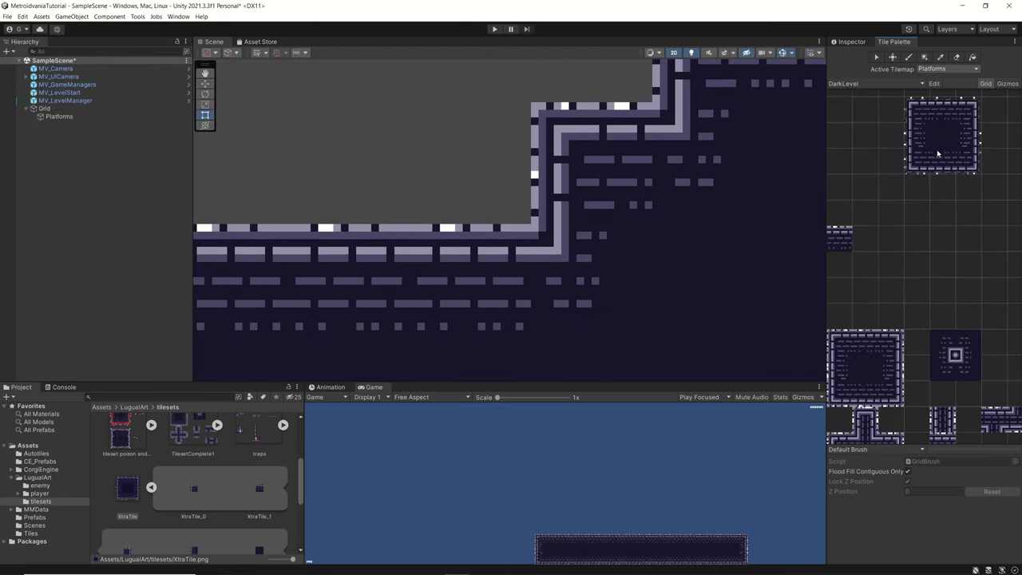
Erase the old platform's raised bump and top notch, and paint a small staircase of tiles
click(916, 109)
scroll(917, 109, down, 4)
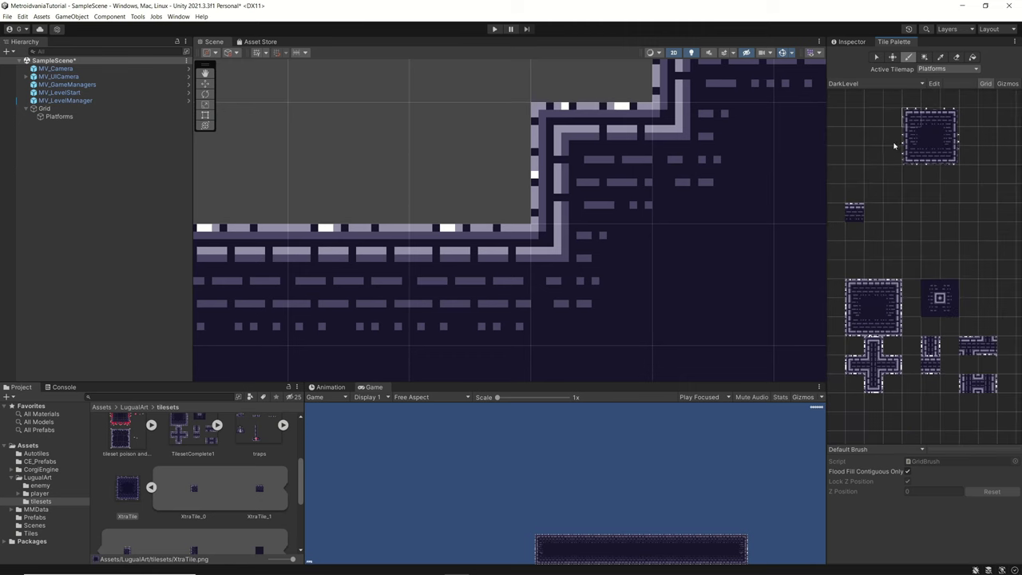
scroll(399, 296, down, 4)
scroll(399, 296, down, 5)
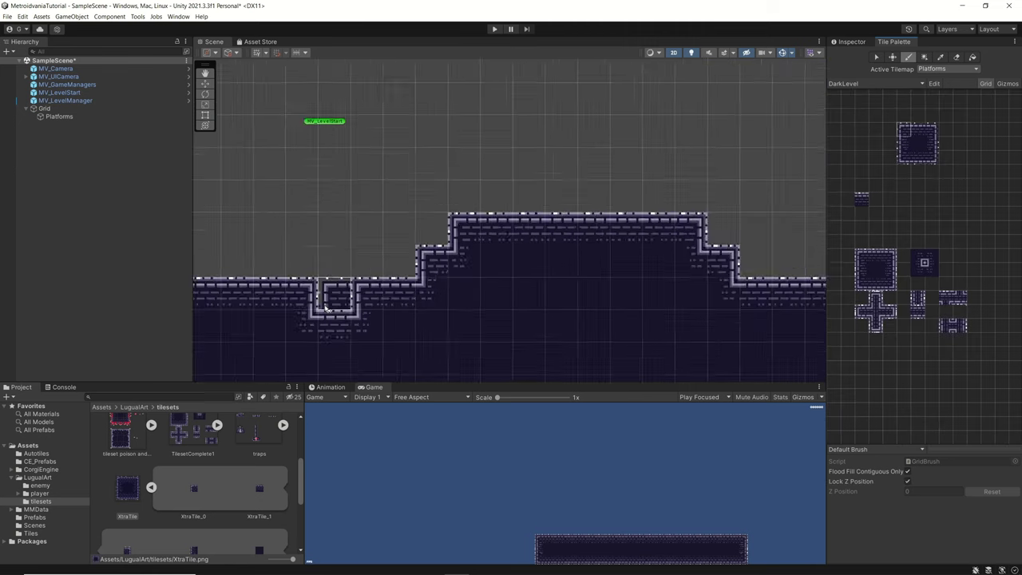
click(958, 58)
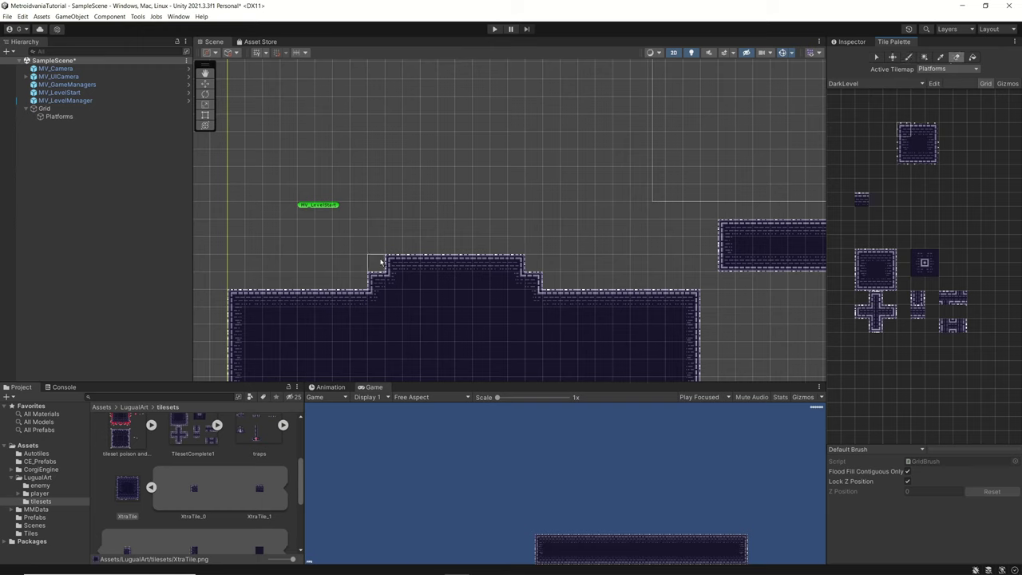
mouse_move(375, 268)
mouse_down()
mouse_move(546, 285)
mouse_move(268, 294)
mouse_up()
mouse_move(898, 180)
mouse_down()
mouse_move(936, 229)
mouse_move(994, 262)
mouse_up()
click(305, 357)
drag(304, 357, 400, 377)
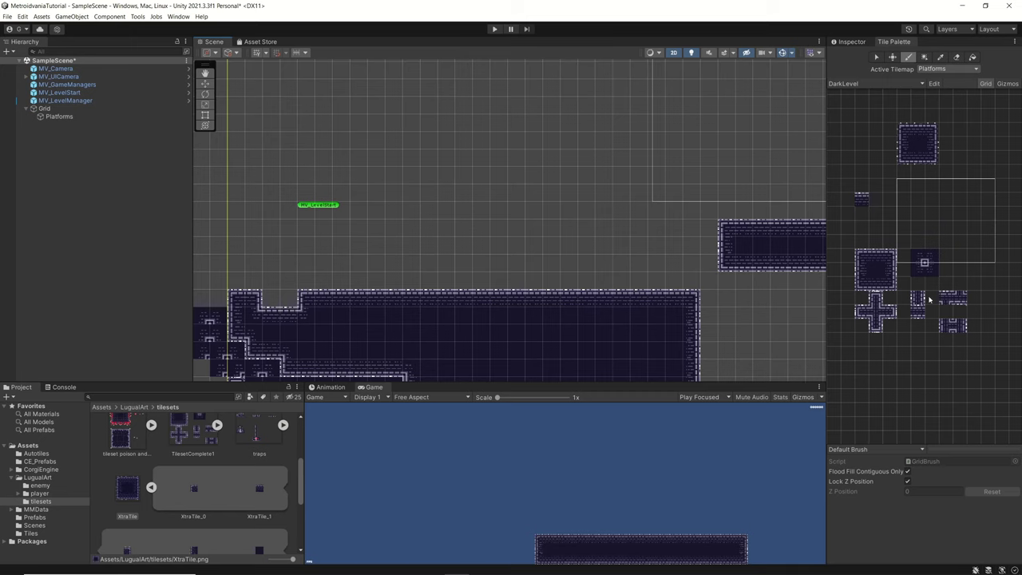
Wipe out the ground, right-hand, floating and top platforms using a large empty-block eraser
ctrl+click(910, 192)
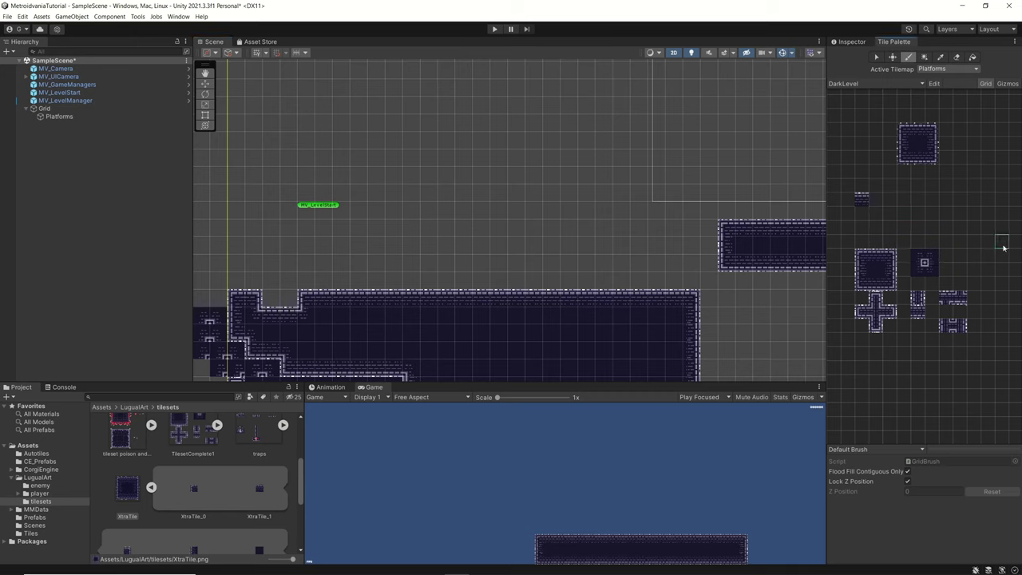
drag(932, 204, 991, 231)
click(956, 57)
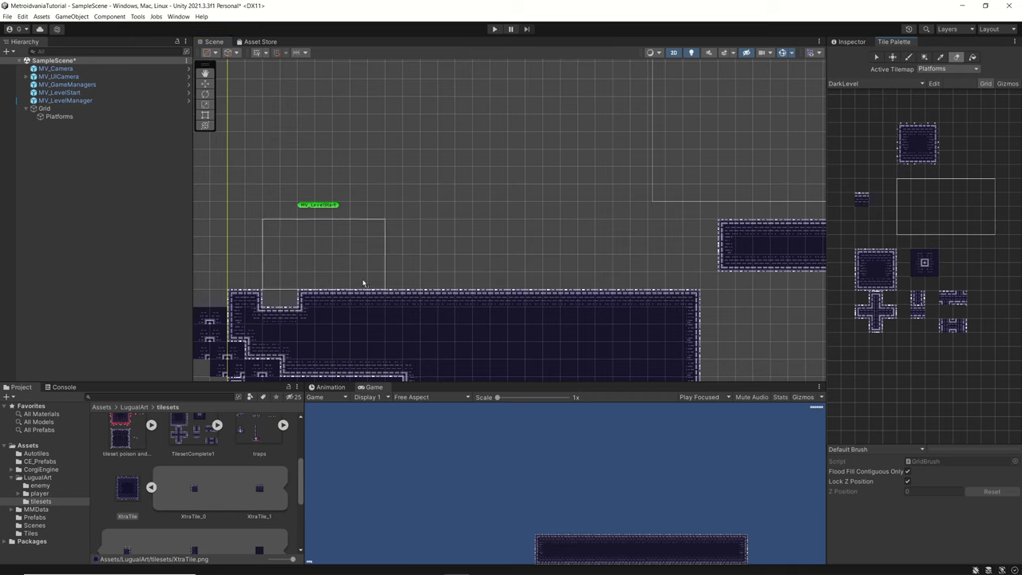
mouse_move(295, 352)
mouse_down()
mouse_move(404, 375)
mouse_move(434, 359)
mouse_up()
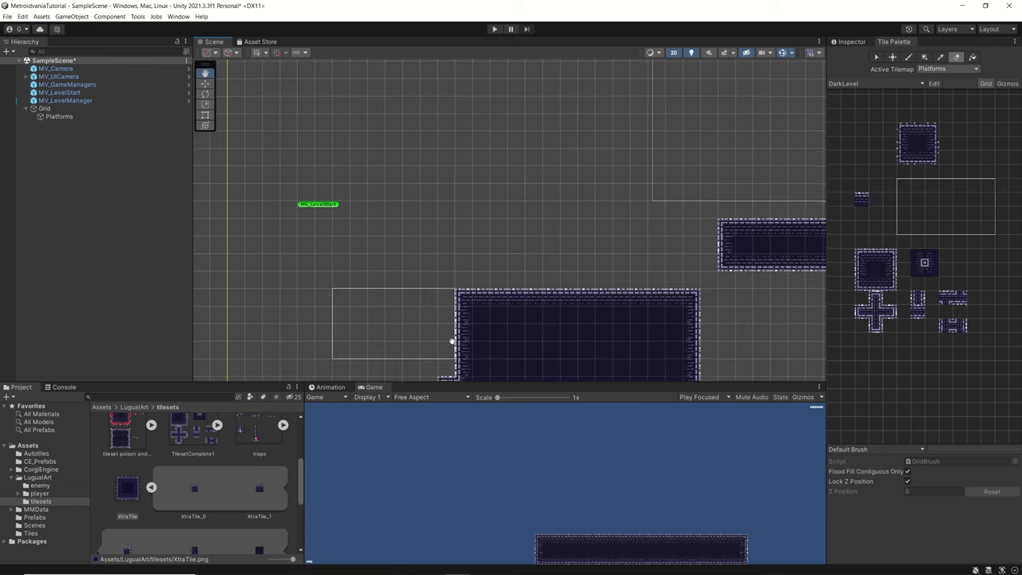
middle_drag(452, 343, 432, 248)
mouse_move(431, 248)
mouse_down()
mouse_move(443, 314)
mouse_move(615, 304)
mouse_move(568, 252)
mouse_move(648, 343)
mouse_move(459, 364)
mouse_move(210, 359)
mouse_up()
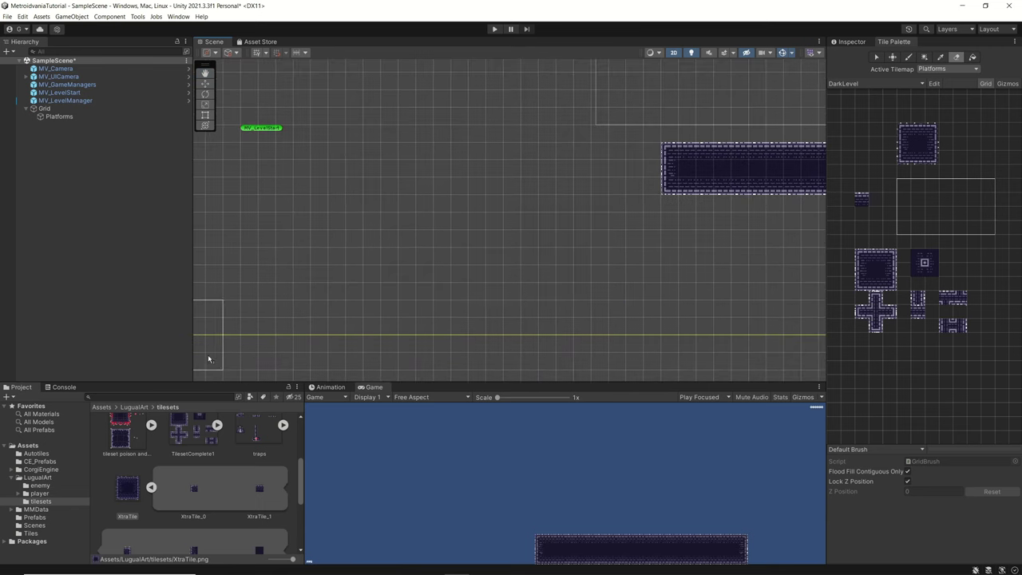
mouse_move(659, 223)
mouse_down()
mouse_move(835, 186)
mouse_move(877, 197)
mouse_up()
middle_drag(774, 258, 436, 311)
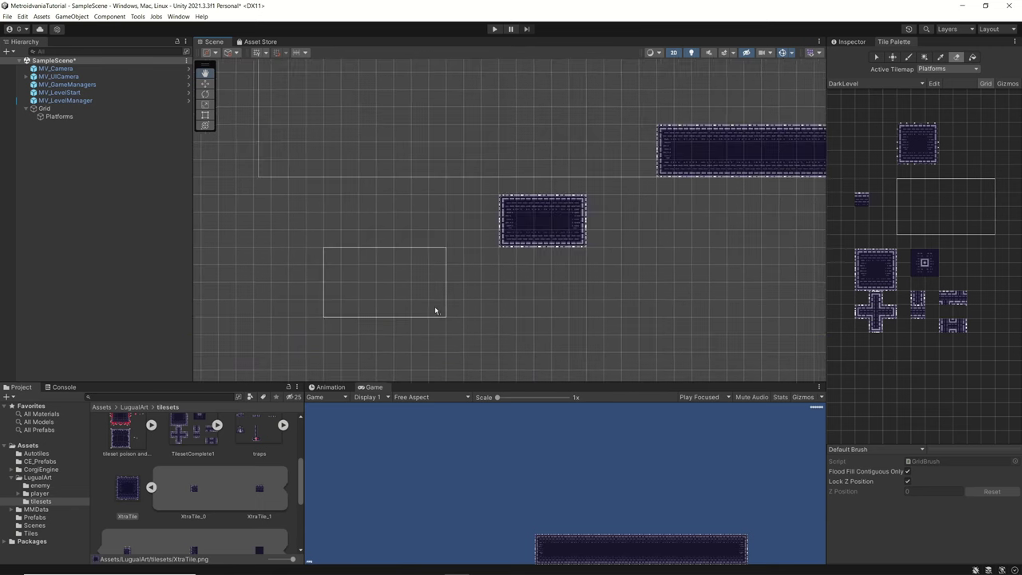
mouse_move(436, 311)
mouse_down()
mouse_move(457, 256)
mouse_move(794, 189)
mouse_up()
middle_drag(514, 161, 534, 292)
Paint a long platform of the new XtraTile columns along the level's bottom row, capping both ends
click(955, 153)
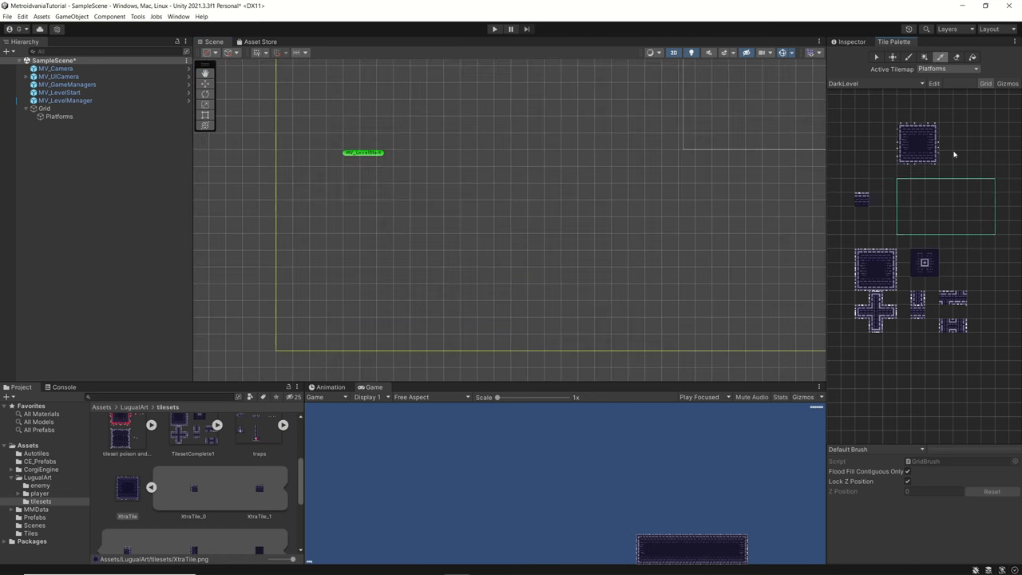
drag(905, 128, 909, 164)
click(290, 335)
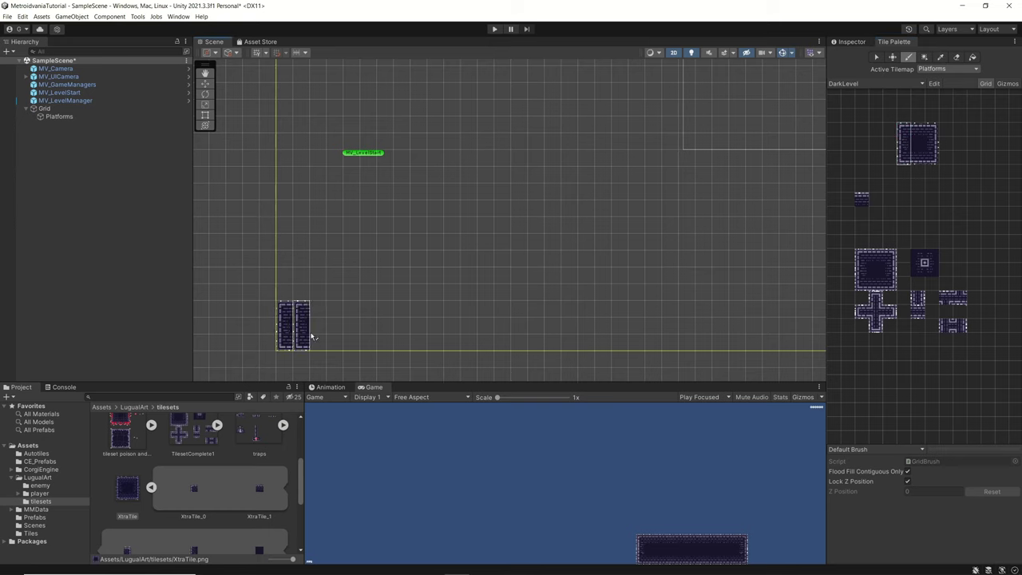
drag(918, 129, 931, 163)
drag(299, 350, 519, 345)
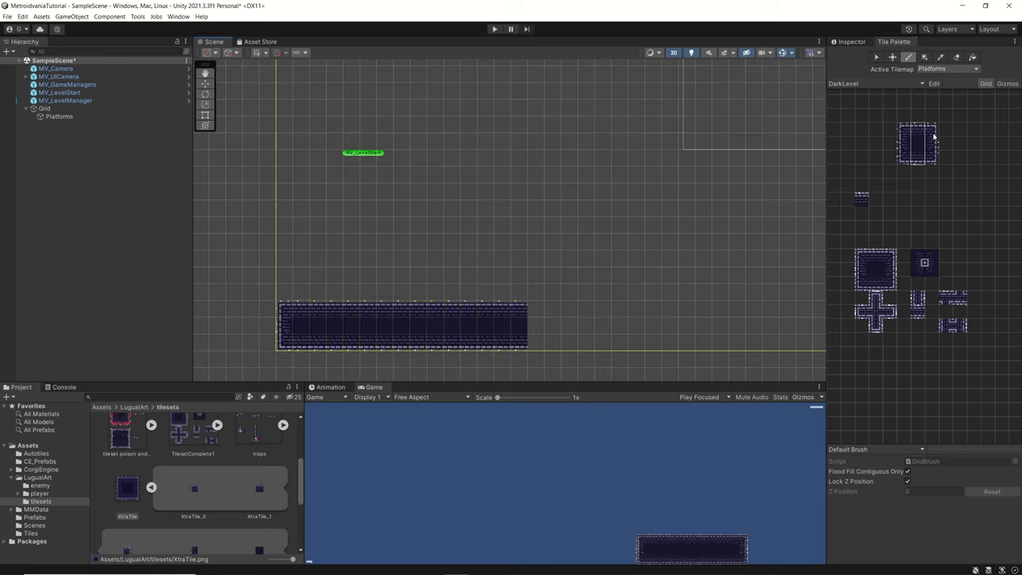
drag(935, 137, 933, 165)
click(539, 350)
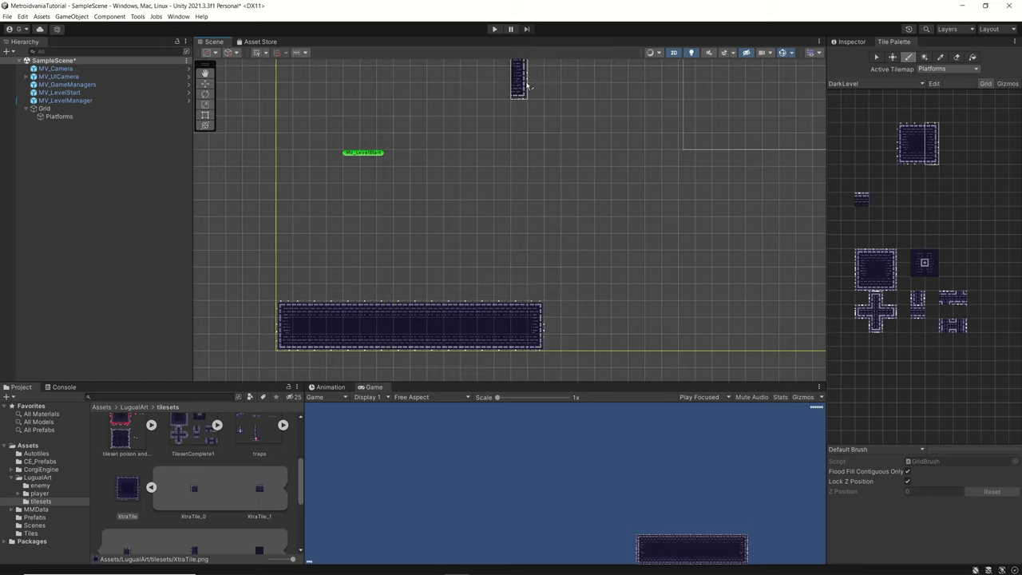
Enter play mode and make the Game view taller
click(495, 29)
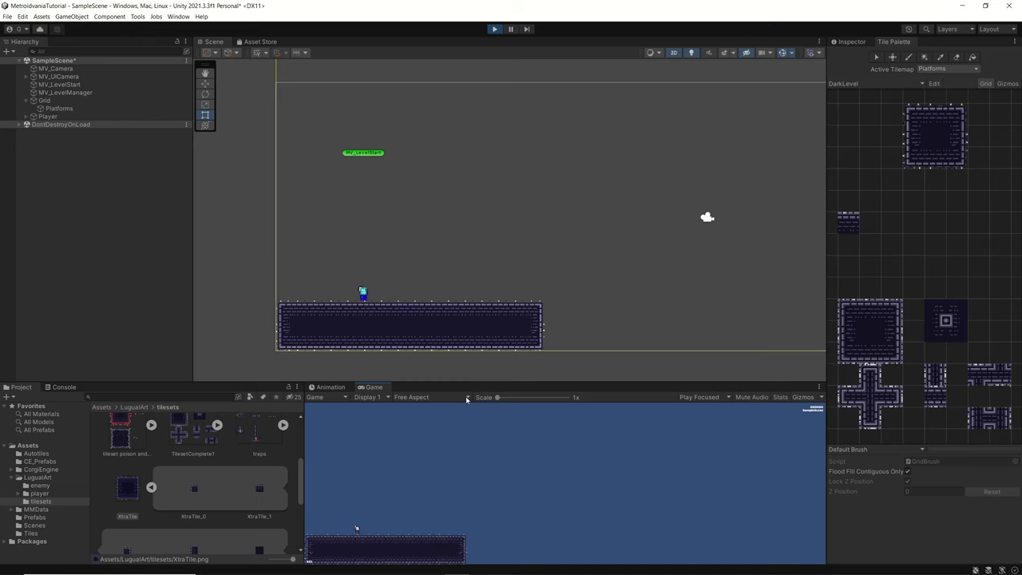
drag(406, 381, 454, 270)
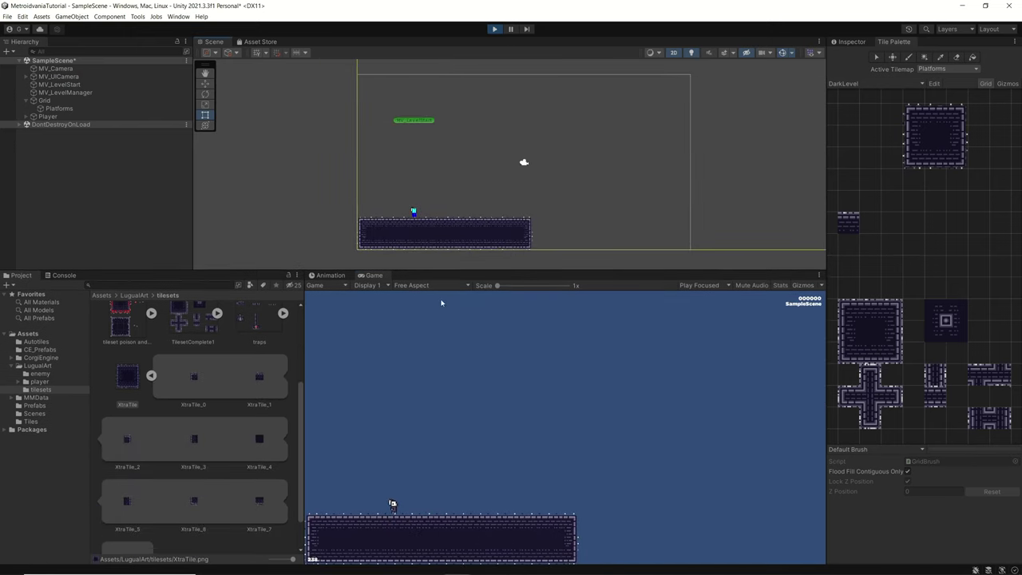
scroll(423, 211, up, 1)
scroll(424, 211, up, 5)
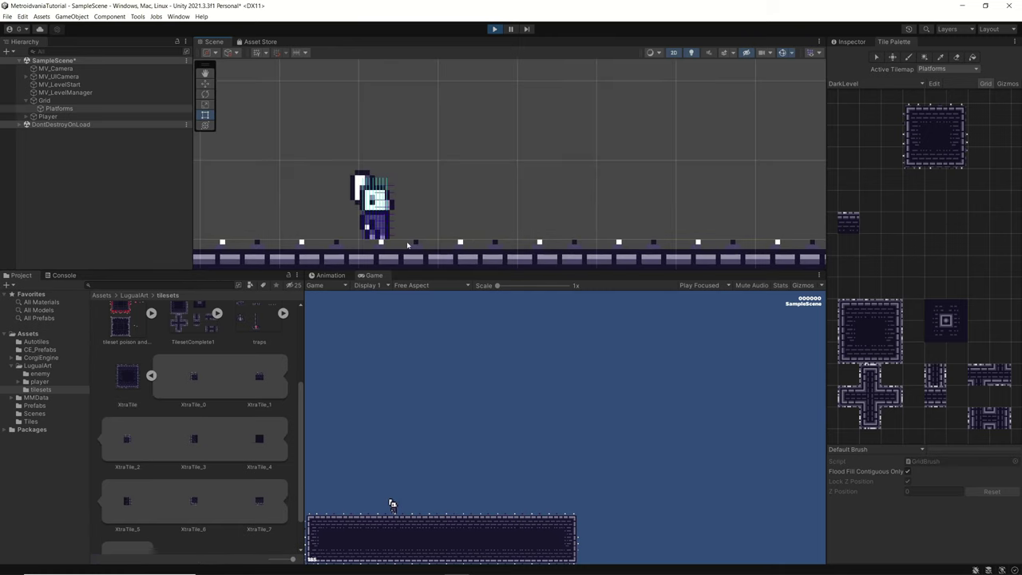
Run the player back and forth across the new platform, then stop play mode
key(Right)
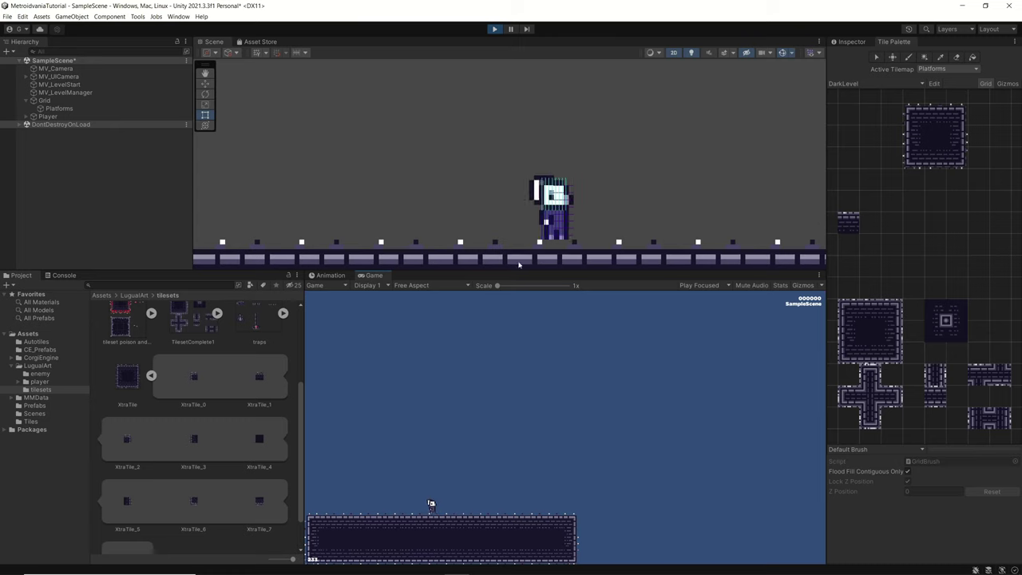
key(Left)
key(Left)
key(Left)
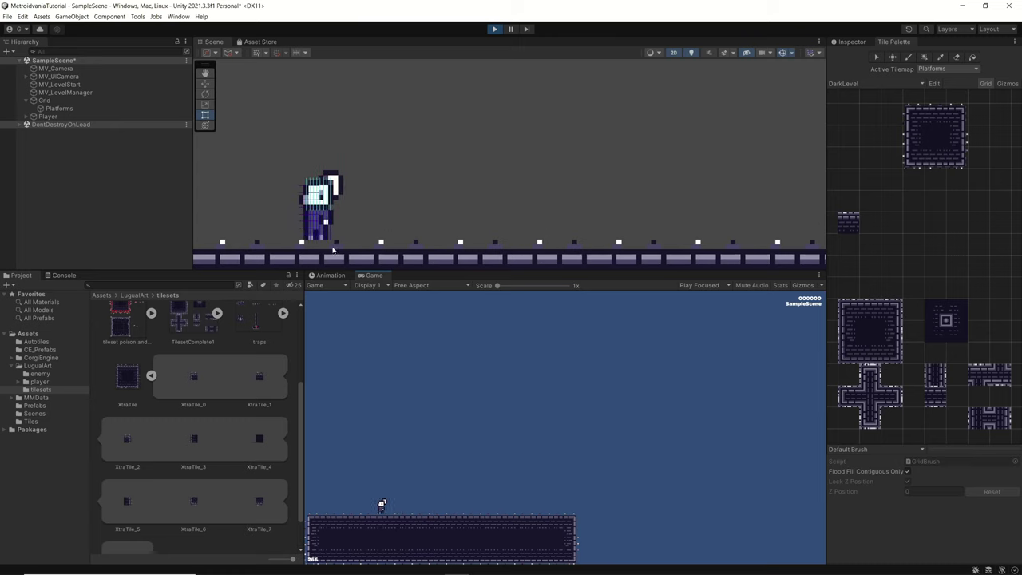
key(Right)
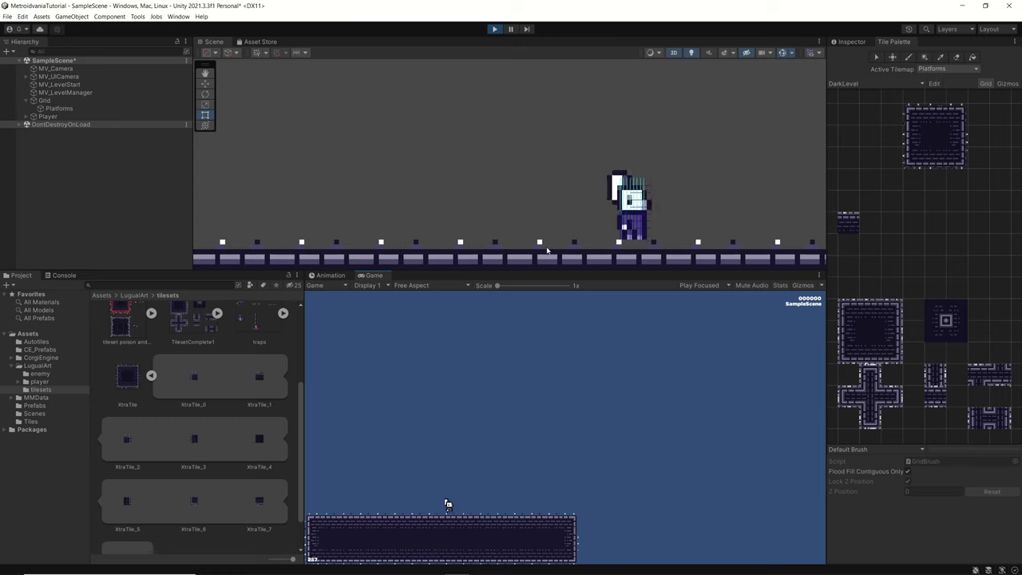
key(Left)
key(Right)
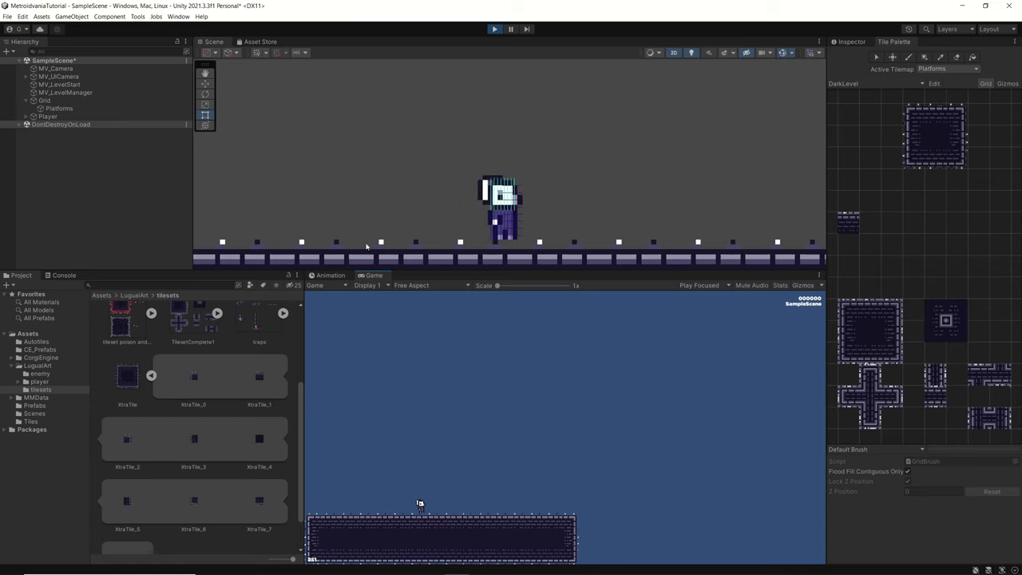
key(Left)
key(Right)
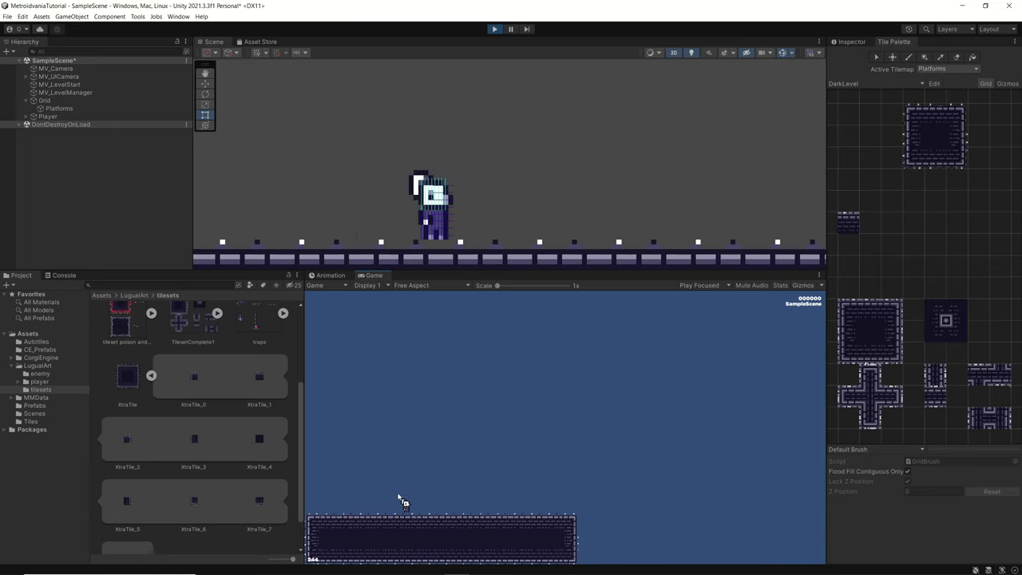
key(Left)
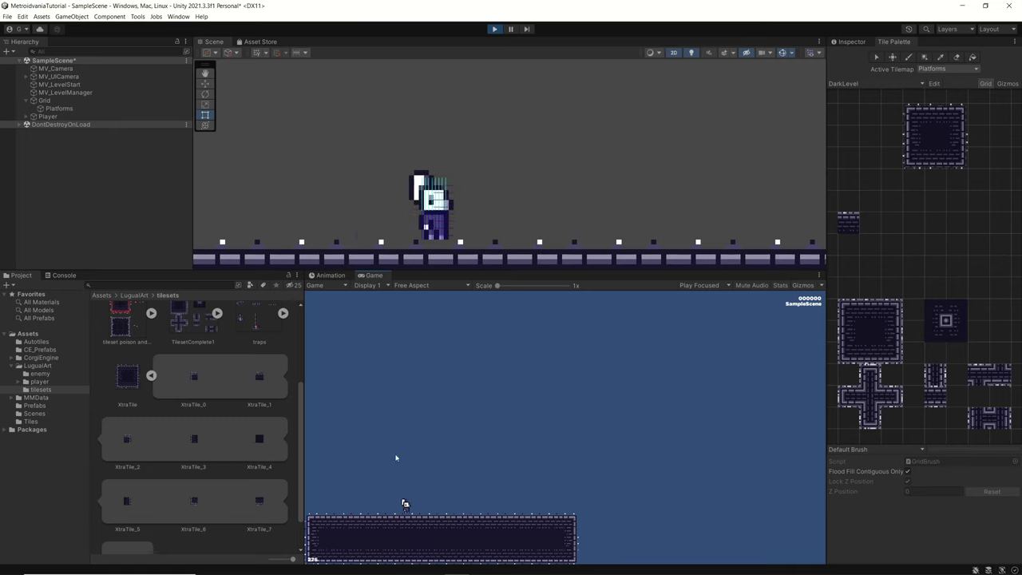
key(ctrl+p)
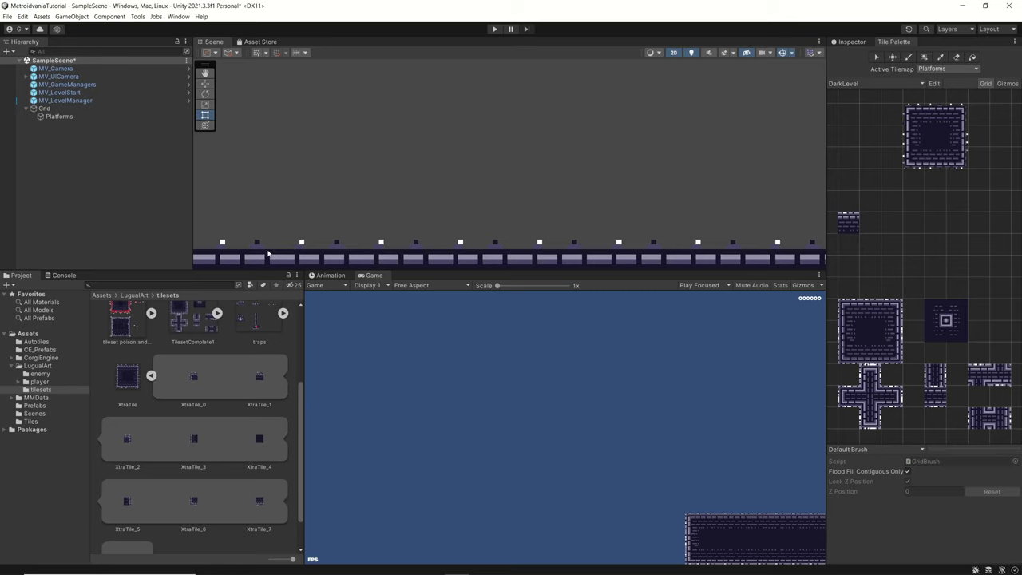
Erase the new tile from the palette and the new platform's tiles from the level
mouse_move(268, 254)
mouse_down()
mouse_move(332, 266)
mouse_move(466, 264)
mouse_up()
click(957, 57)
click(936, 147)
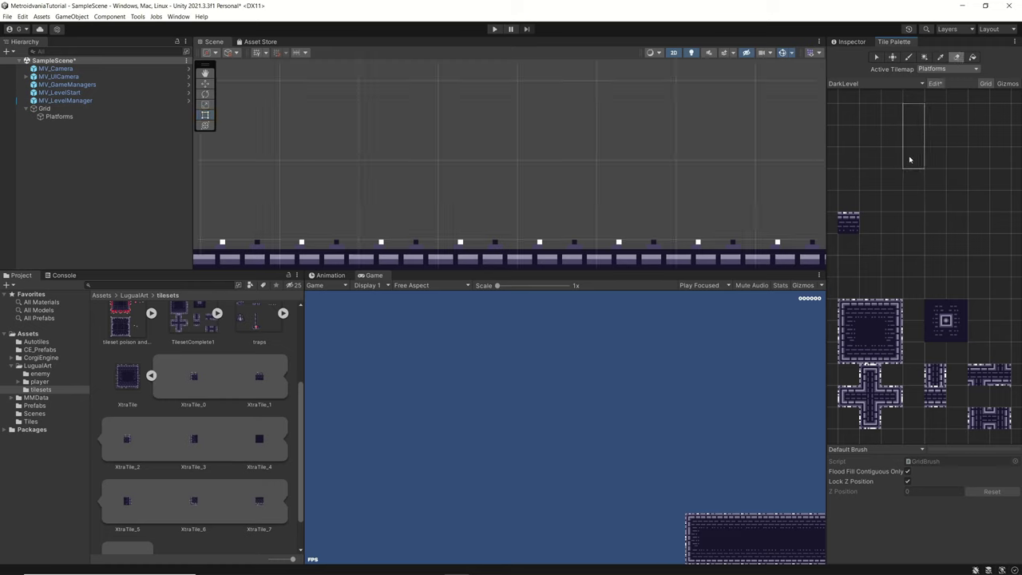
scroll(581, 230, down, 1)
scroll(581, 230, down, 5)
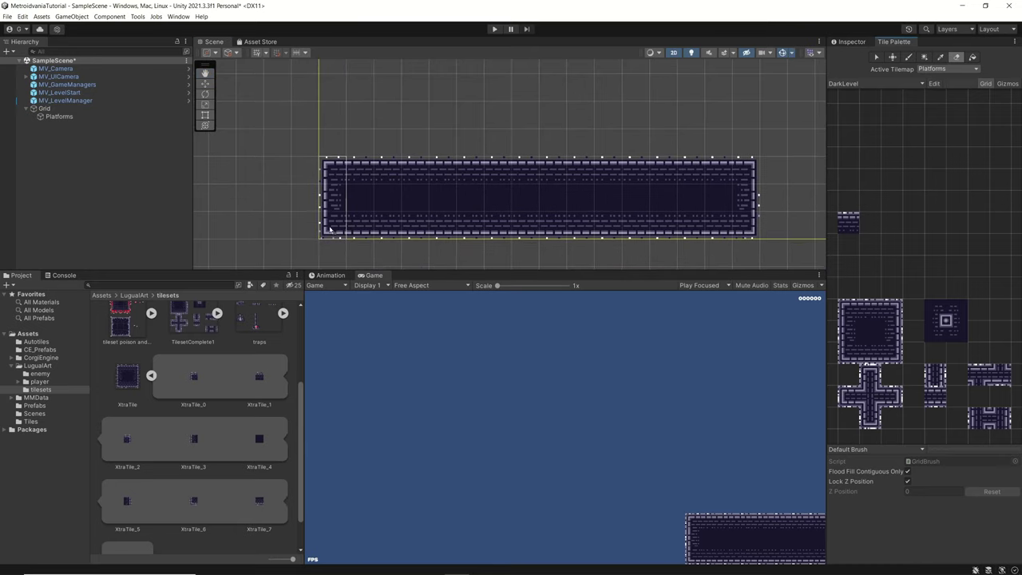
drag(332, 230, 763, 217)
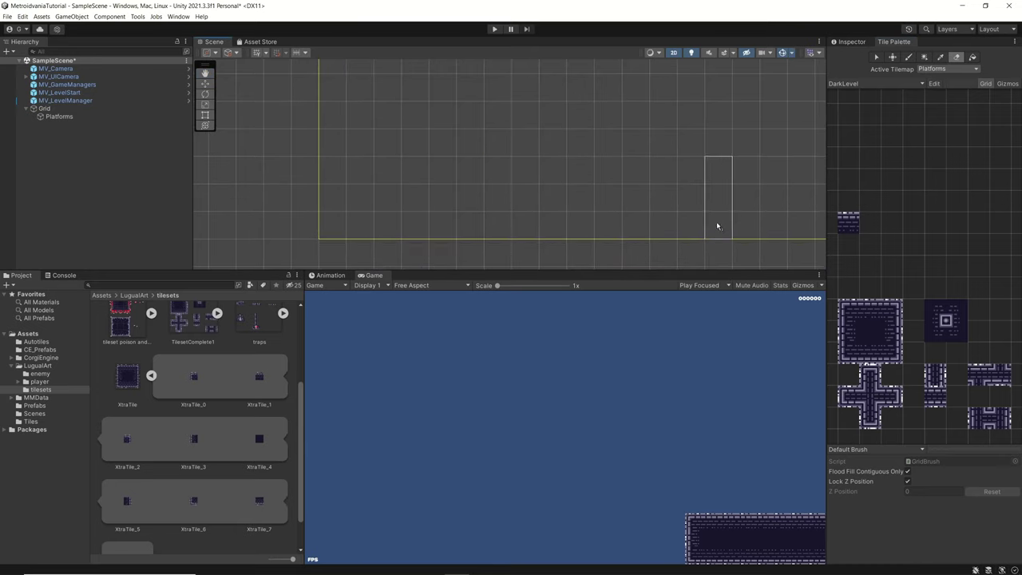
scroll(707, 224, down, 1)
scroll(704, 222, down, 1)
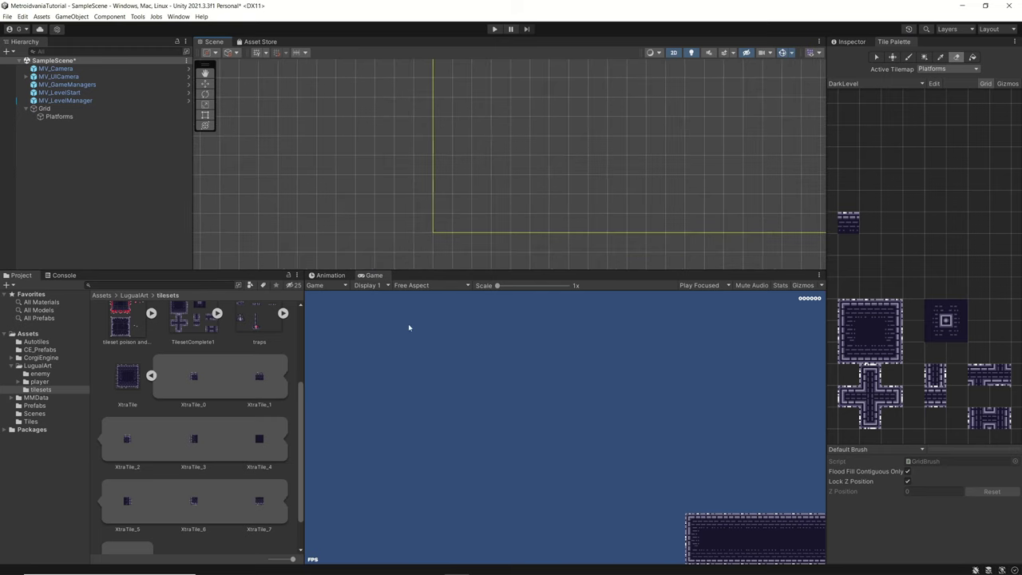
Delete the XtraTile_0 to XtraTile_8 tile assets from the Tiles folder
click(34, 421)
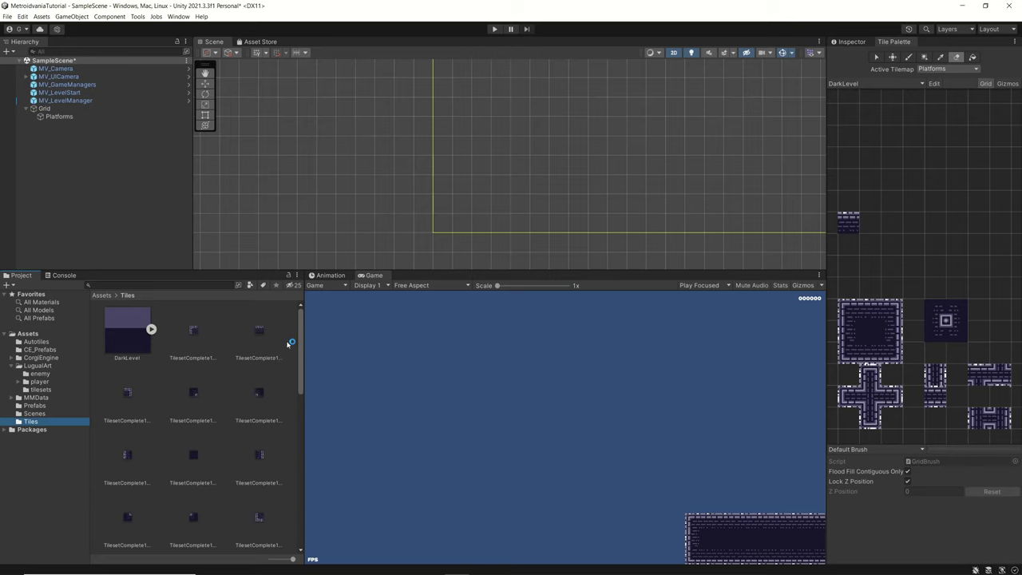
scroll(289, 429, down, 8)
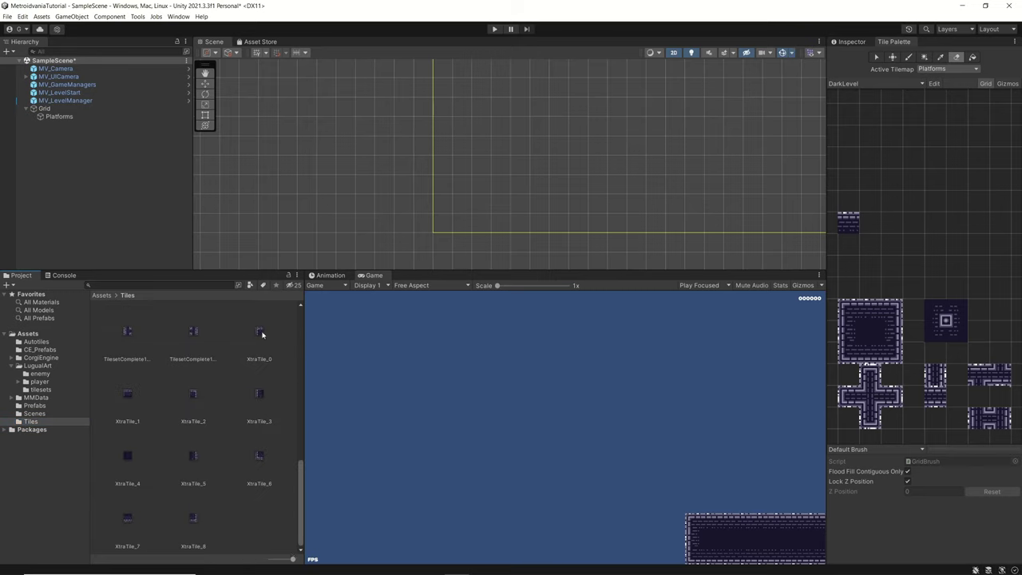
click(253, 361)
shift+click(193, 521)
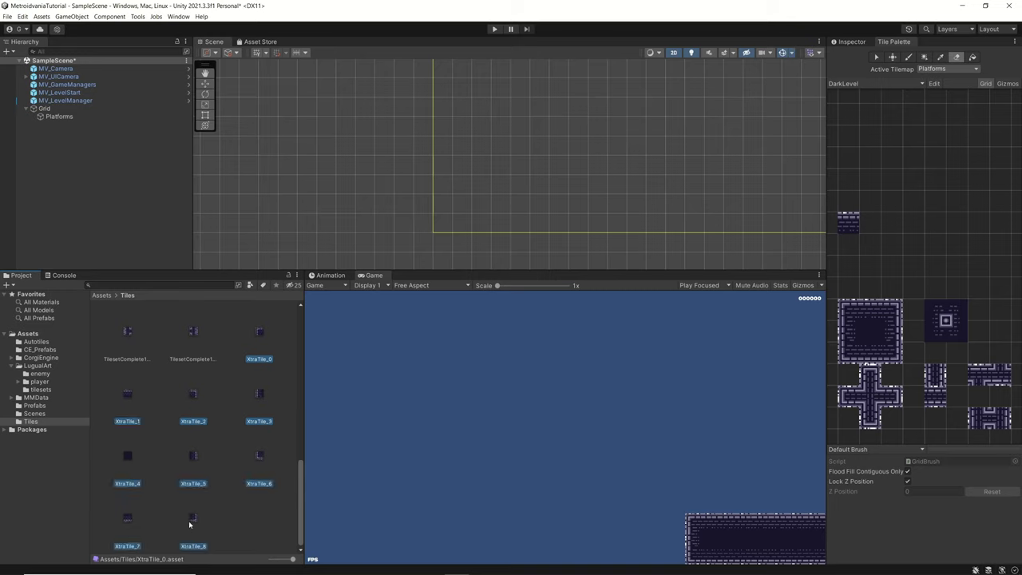
key(Delete)
key(Return)
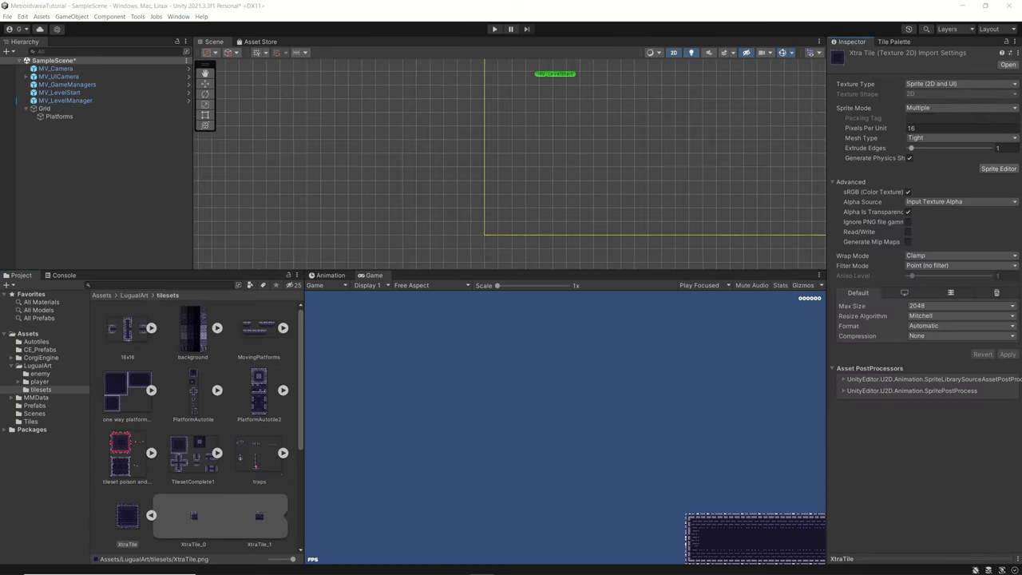
Reopen XtraTile.png in the Sprite Editor and glance at the Slice options before dismissing them
scroll(192, 479, down, 2)
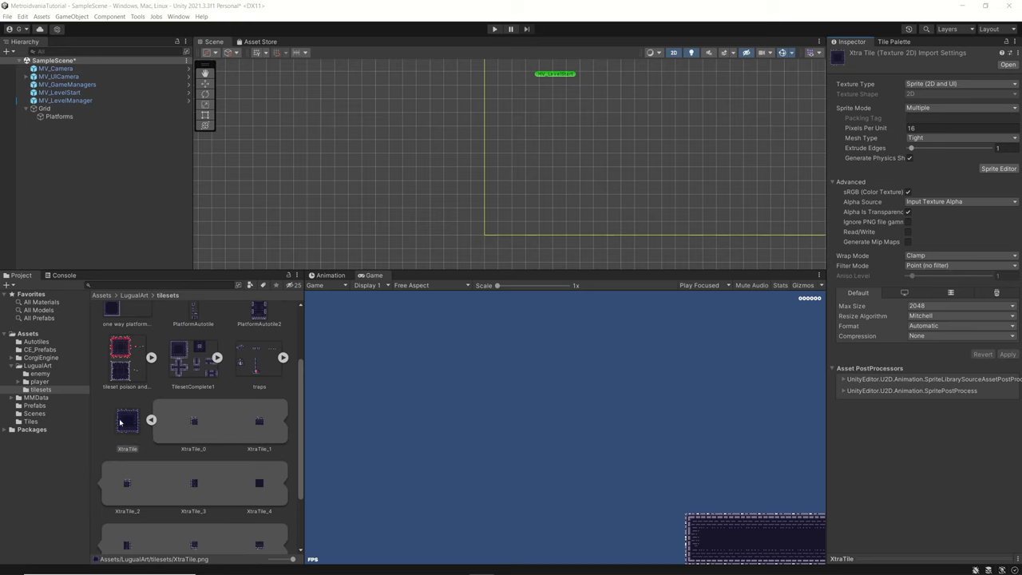
click(119, 422)
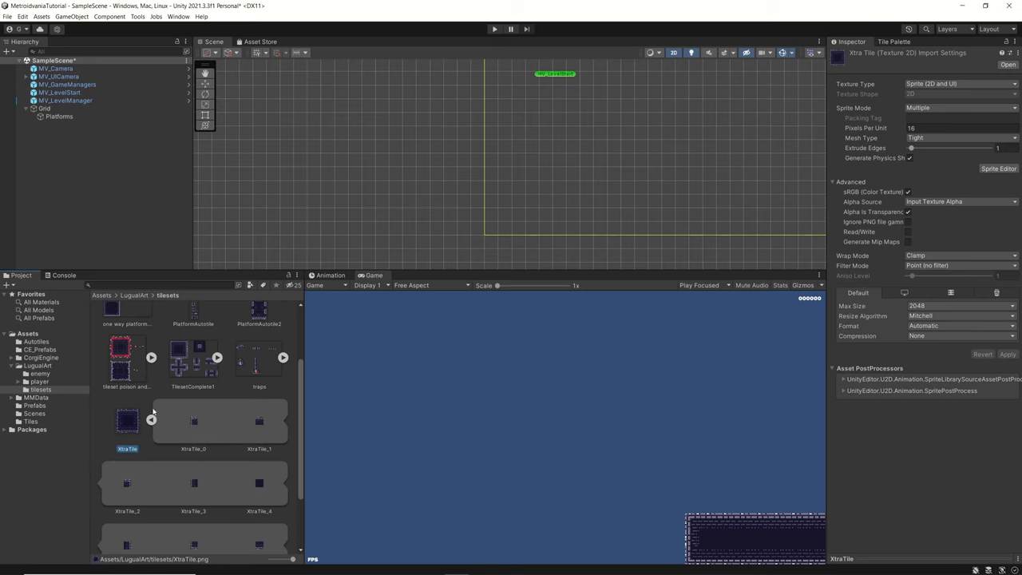
click(998, 169)
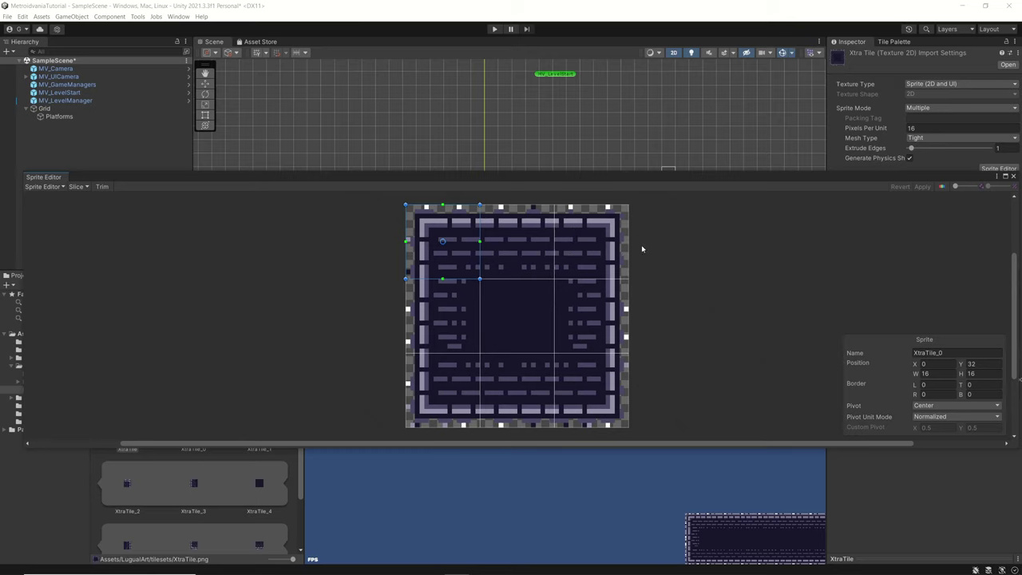
scroll(459, 239, up, 2)
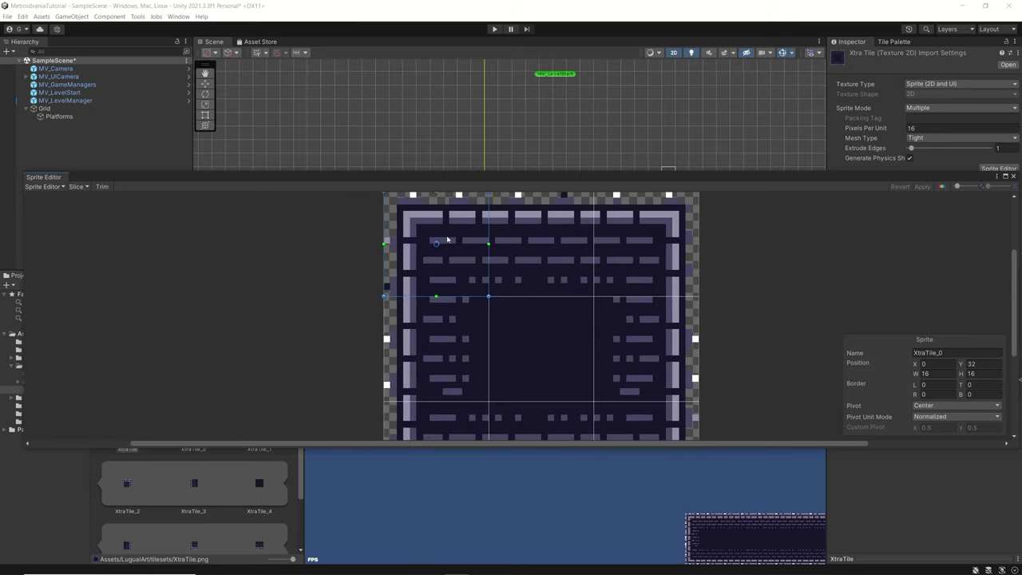
scroll(447, 239, down, 1)
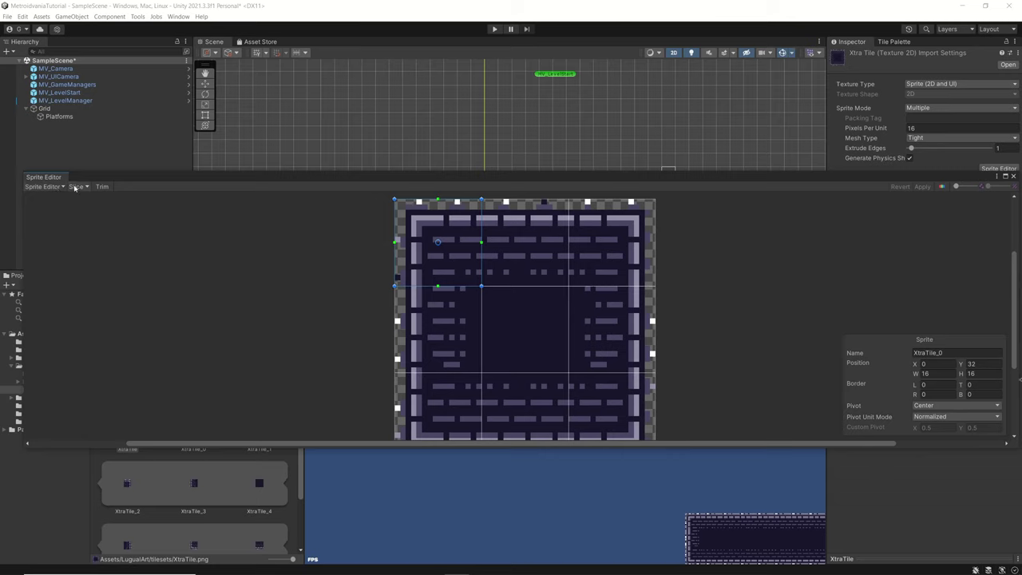
click(77, 186)
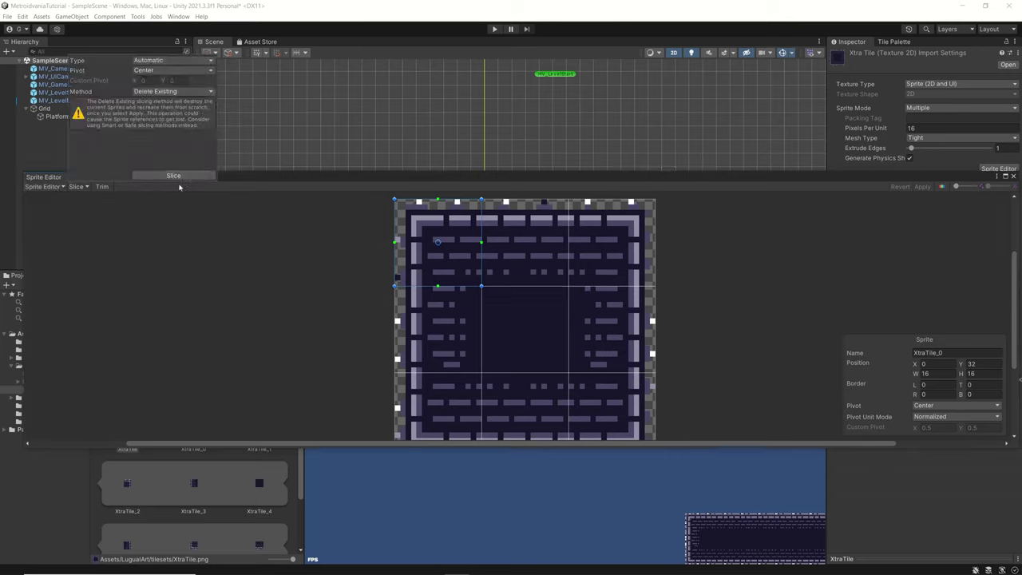
click(198, 176)
Switch the Sprite Editor to Custom Physics Shape and draw a rectangular outline on the top-left slice
click(44, 188)
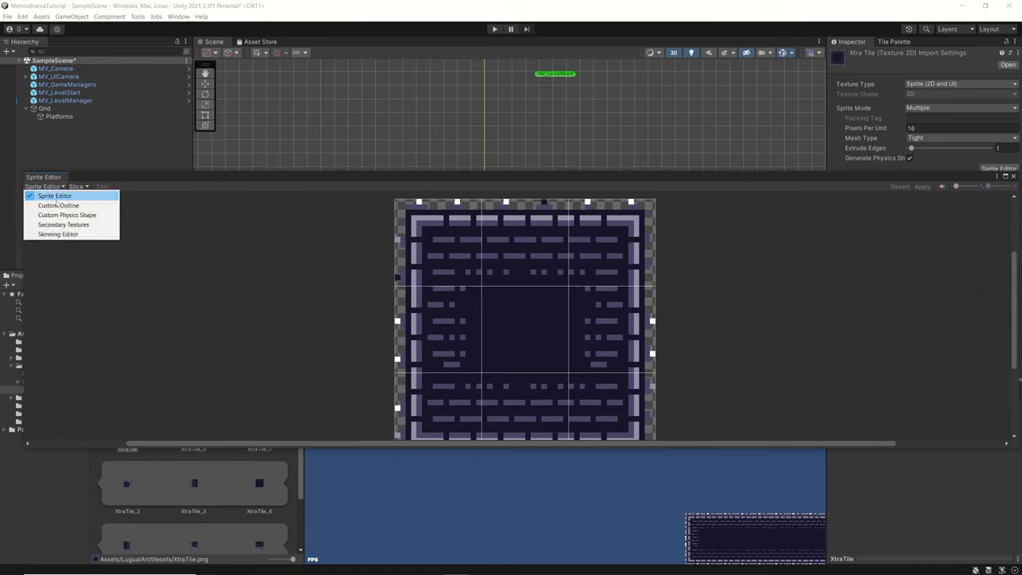
click(68, 215)
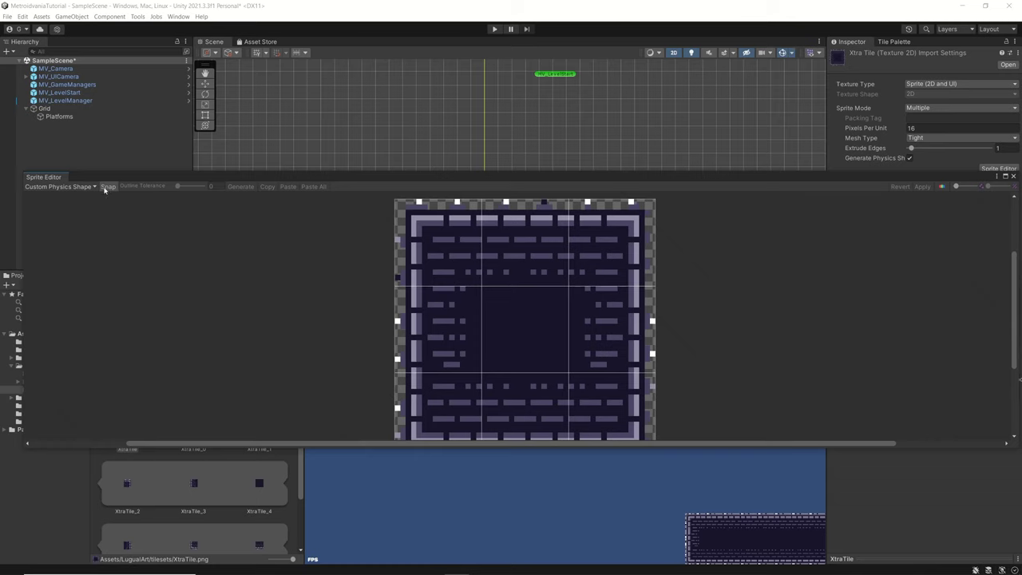
scroll(319, 240, up, 3)
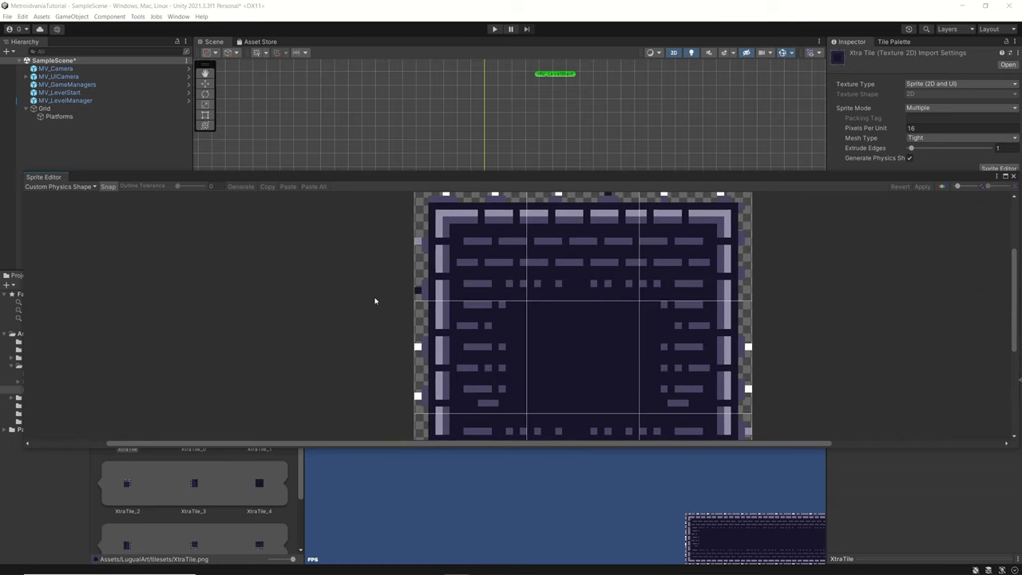
middle_drag(374, 300, 192, 326)
click(342, 327)
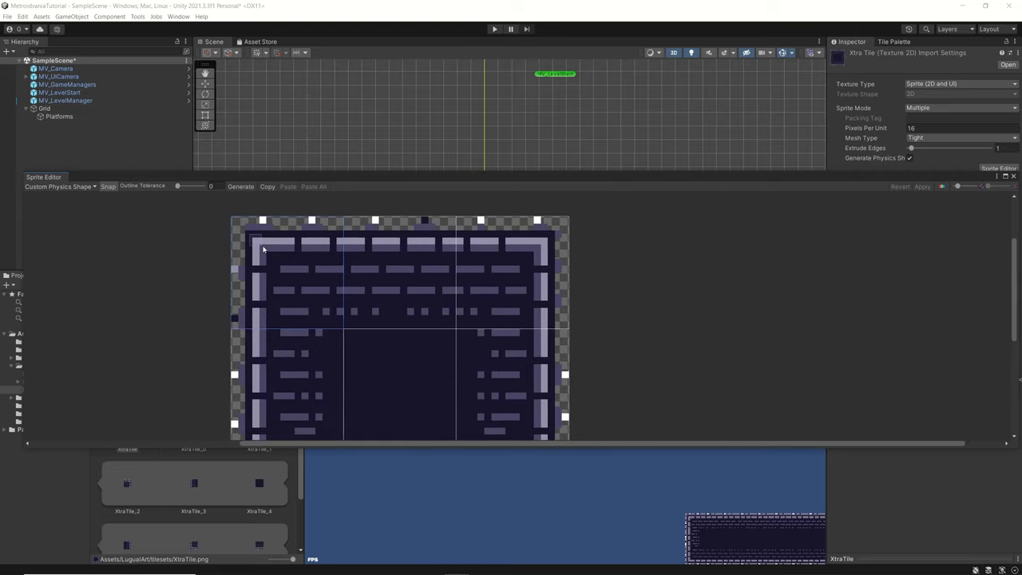
drag(264, 249, 345, 332)
drag(249, 234, 342, 328)
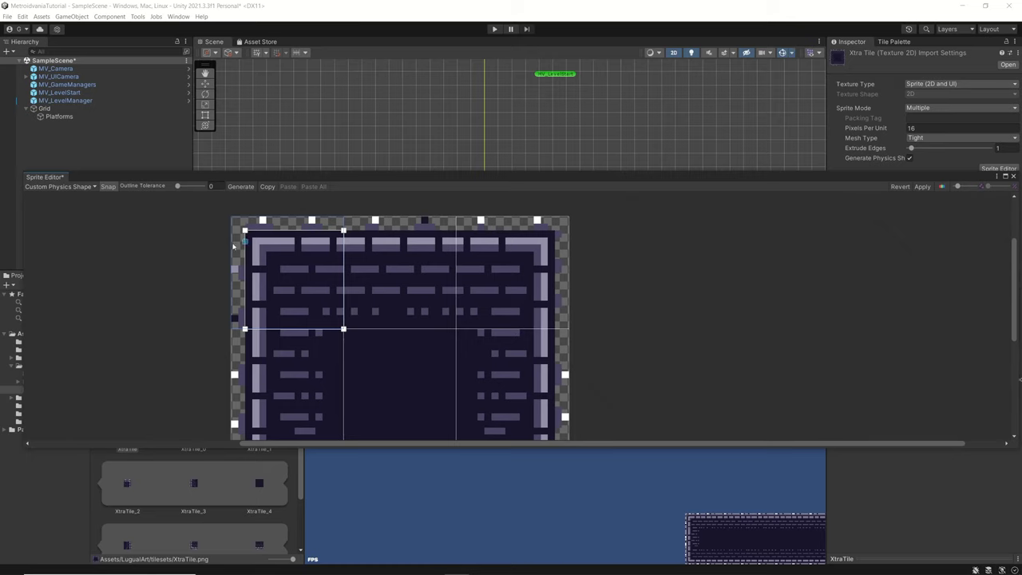
Draw rectangular outlines on the top-middle and top-right slices, aligning corners to slice edges
click(401, 249)
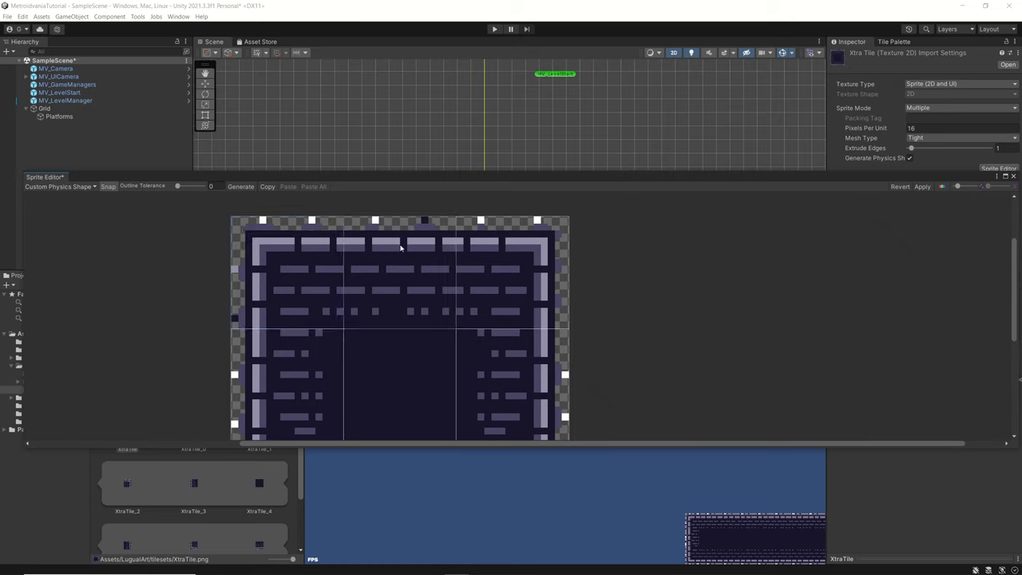
drag(358, 243, 456, 324)
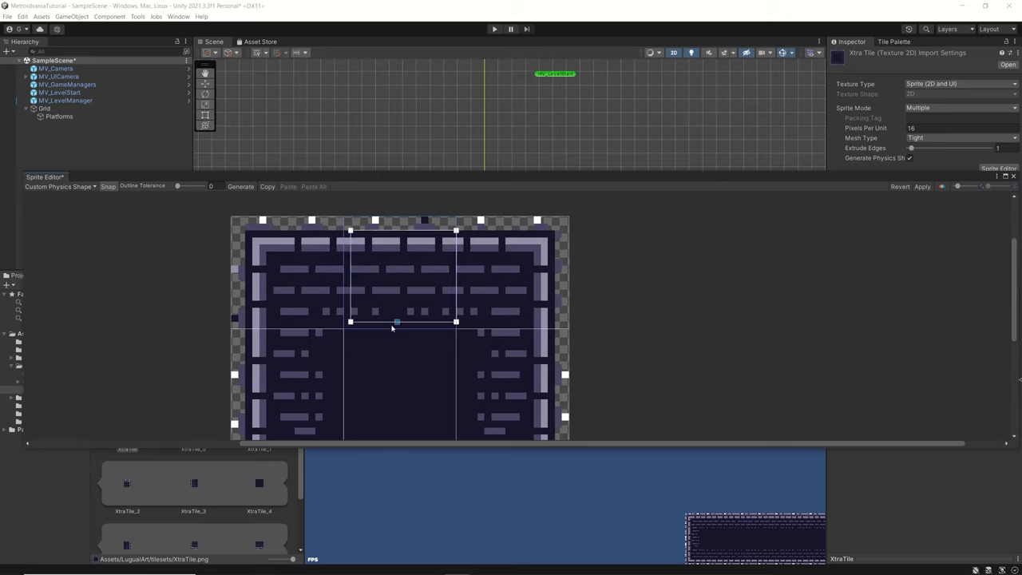
drag(350, 323, 344, 329)
drag(350, 231, 343, 231)
drag(457, 323, 457, 330)
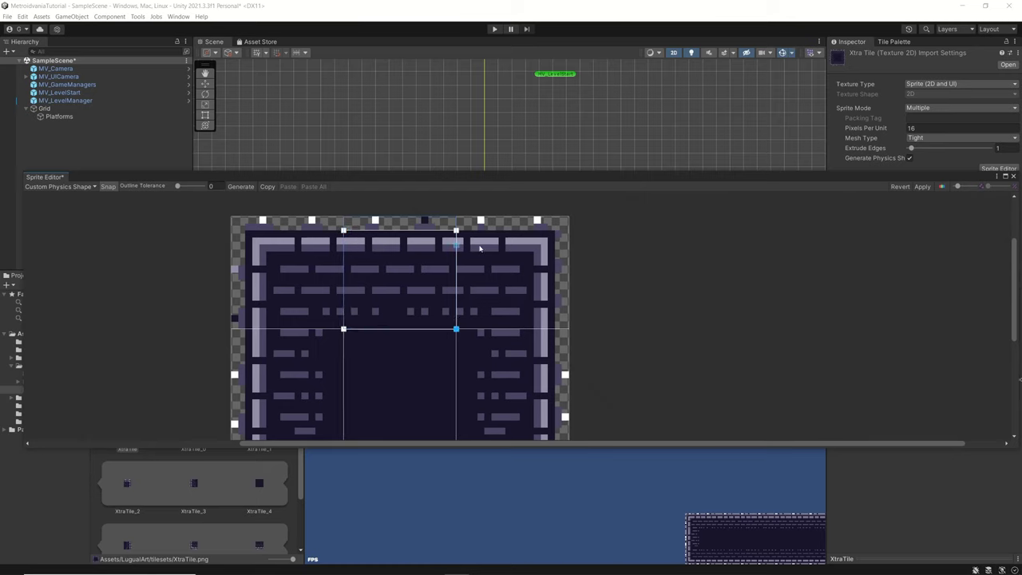
click(512, 257)
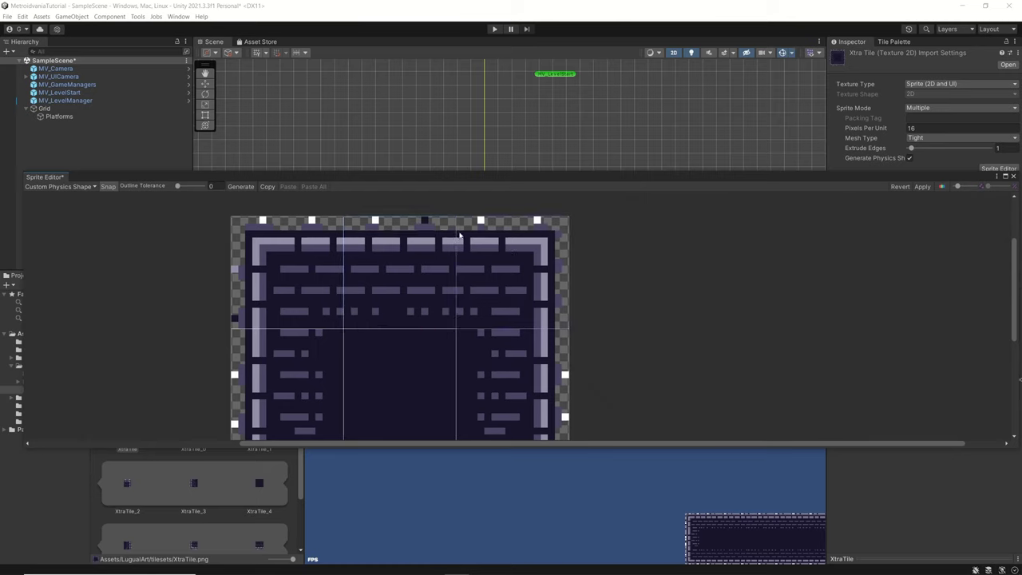
drag(459, 236, 554, 328)
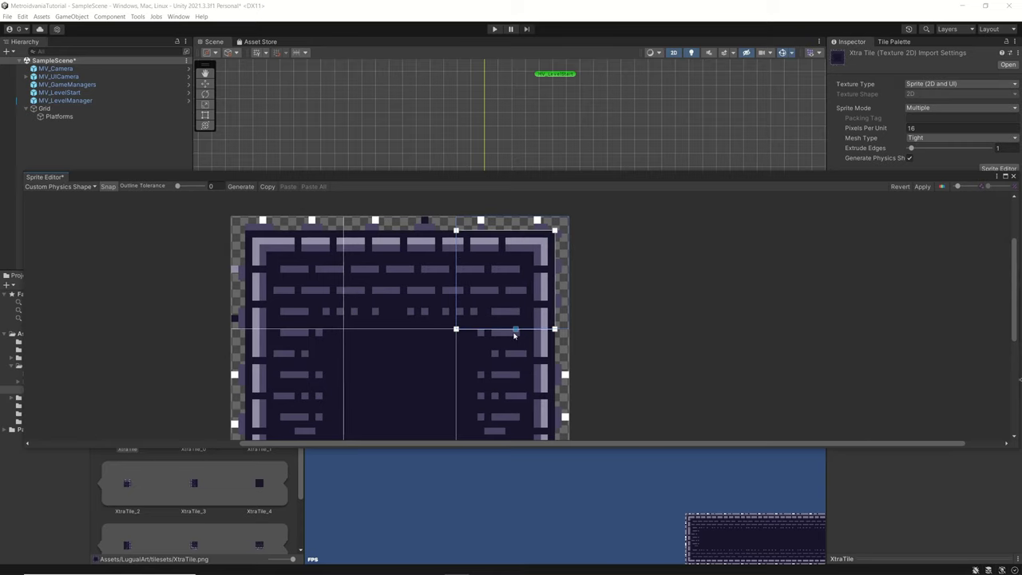
Box-select and delete stray outline points around the lower slices
scroll(462, 310, down, 2)
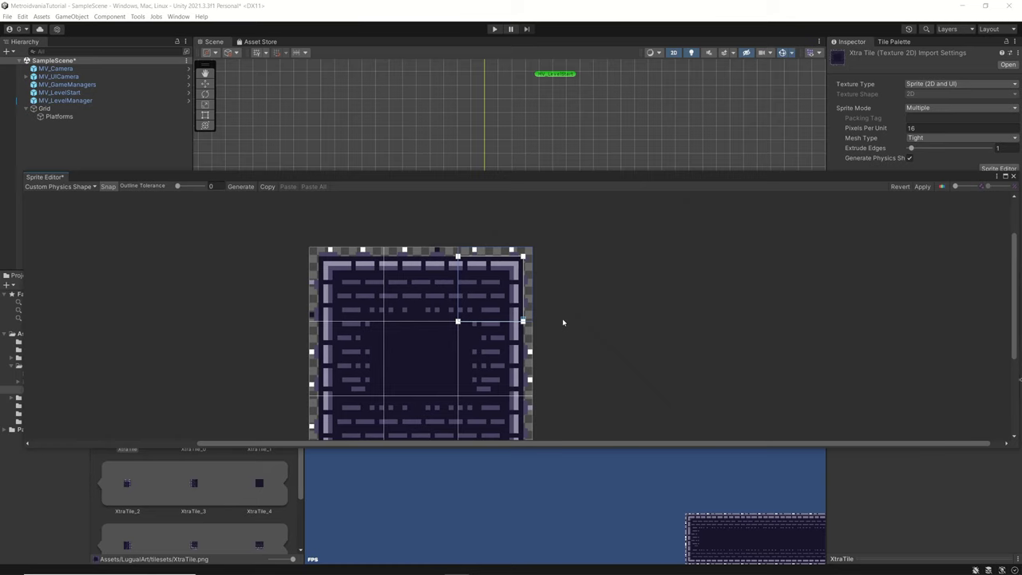
middle_drag(557, 328, 536, 260)
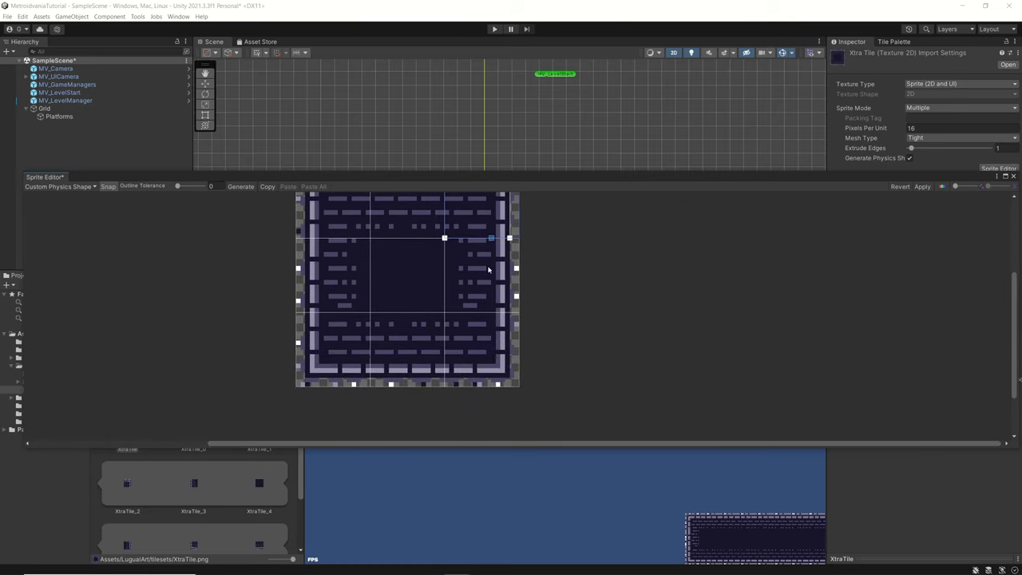
scroll(311, 245, up, 1)
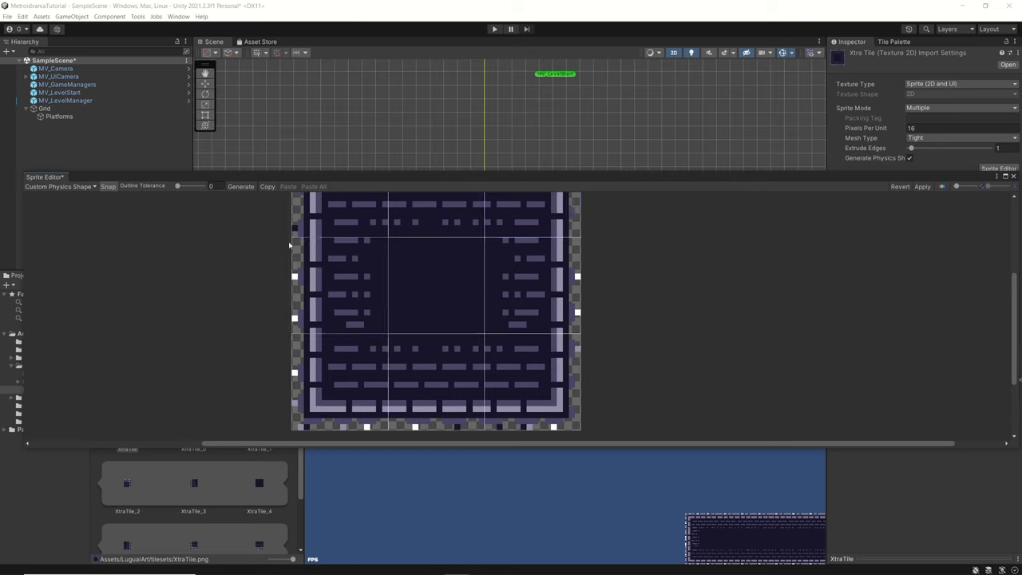
drag(306, 238, 390, 336)
key(Delete)
drag(308, 337, 390, 417)
key(Delete)
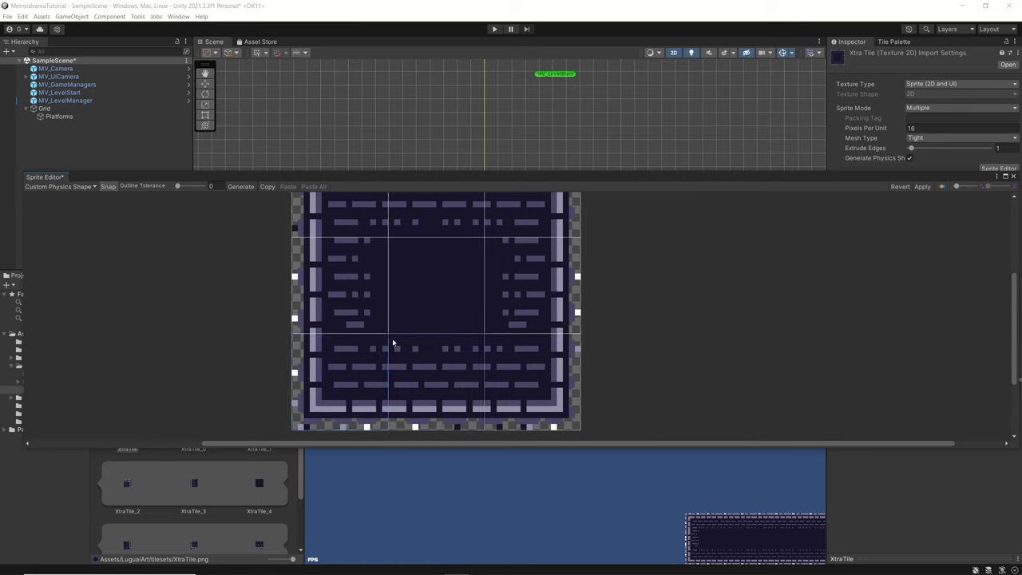
drag(390, 337, 484, 419)
key(Delete)
drag(486, 418, 570, 337)
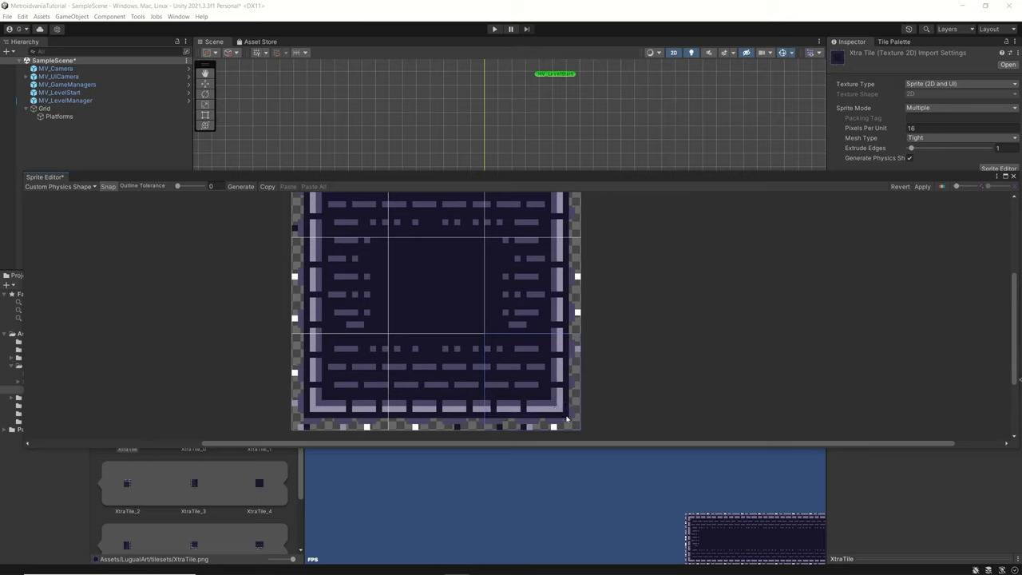
drag(568, 416, 485, 337)
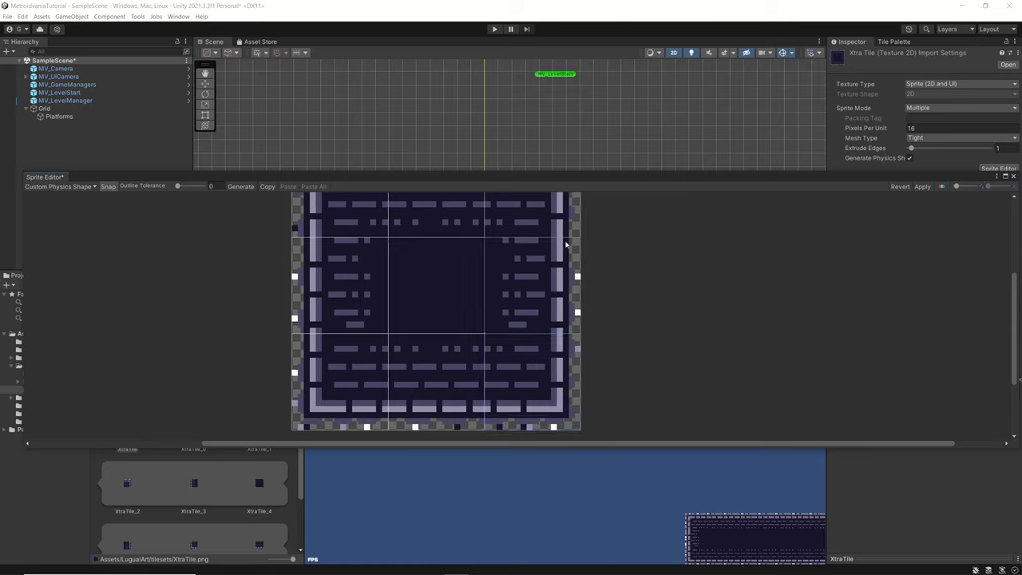
drag(566, 239, 484, 338)
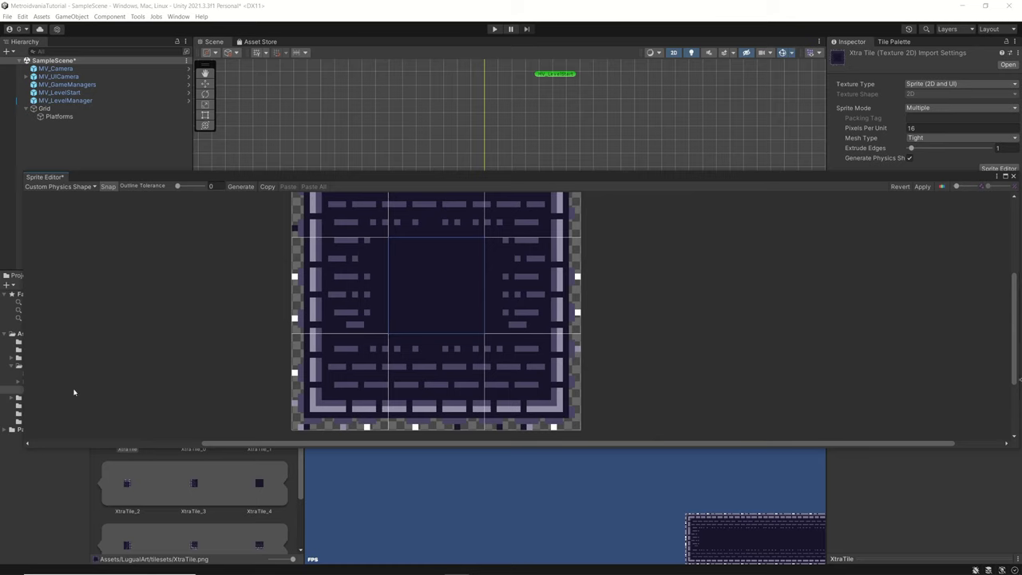
Check the physics outlines on each of the nine slices in turn
scroll(637, 283, up, 2)
scroll(635, 281, down, 4)
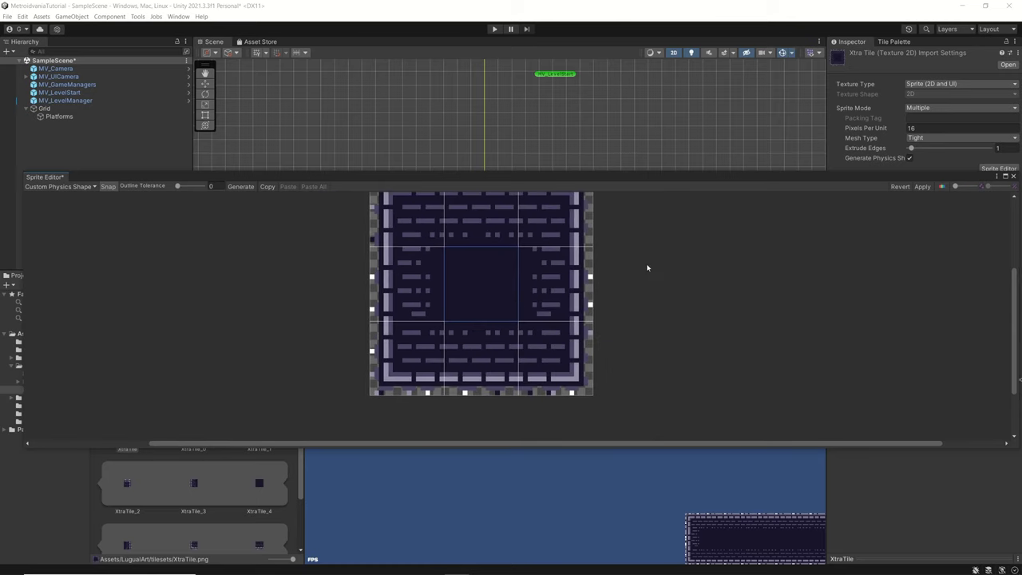
middle_drag(647, 268, 636, 336)
click(390, 274)
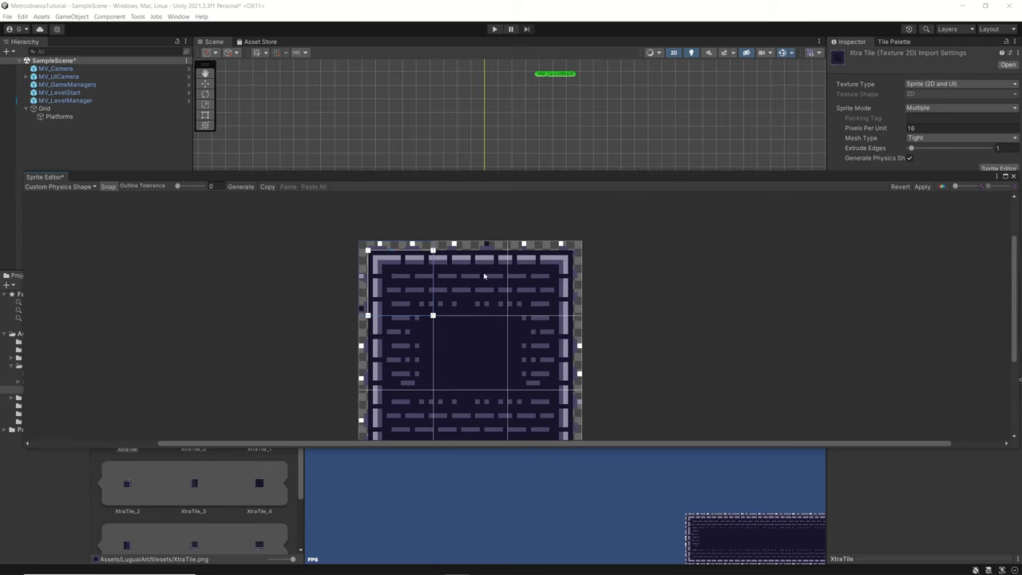
click(471, 274)
click(559, 271)
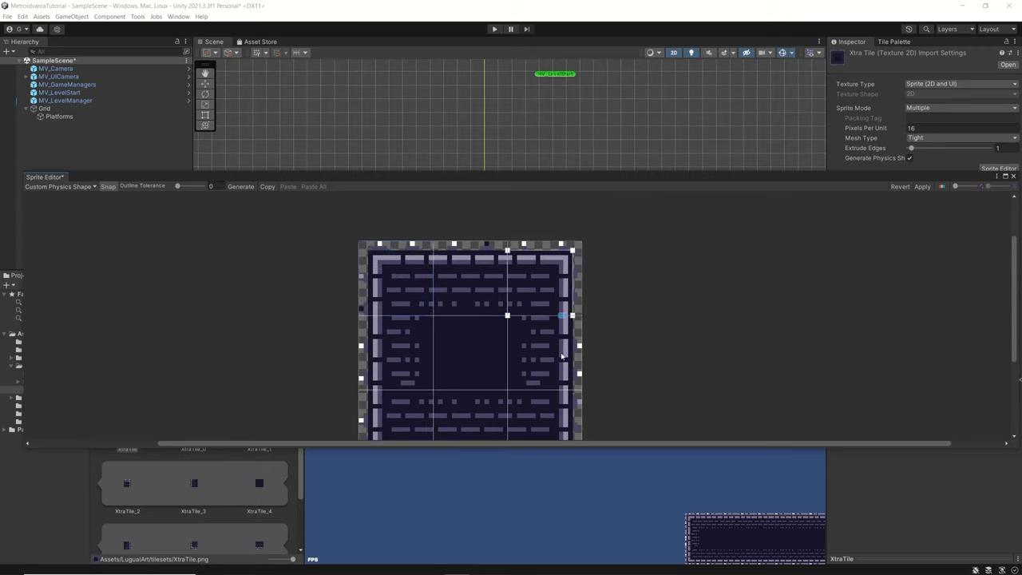
click(565, 357)
click(557, 424)
click(464, 424)
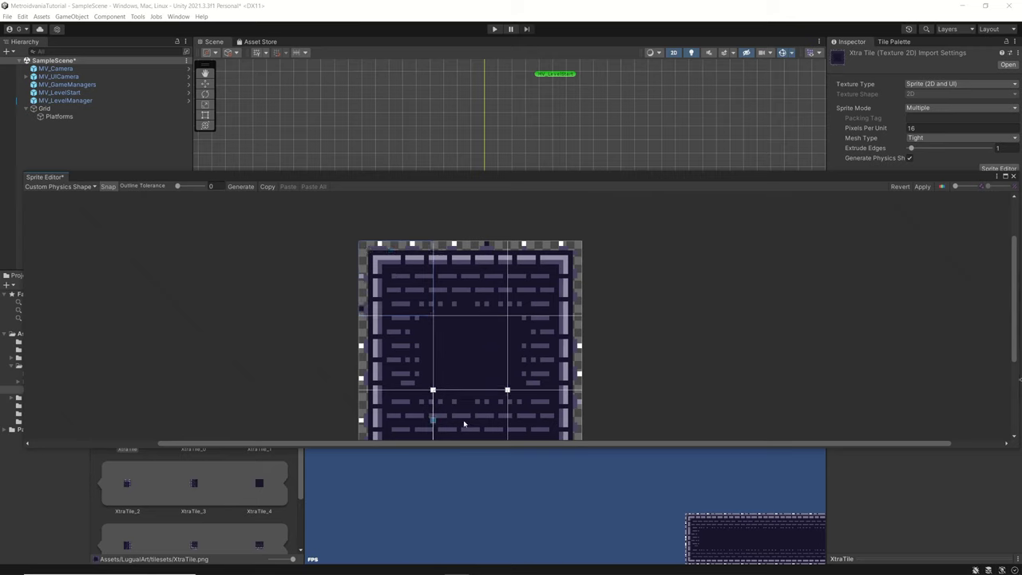
click(401, 417)
Pull the outline's left corners onto the slice edge and add a vertex on the neighbouring slice's right edge
scroll(413, 405, up, 6)
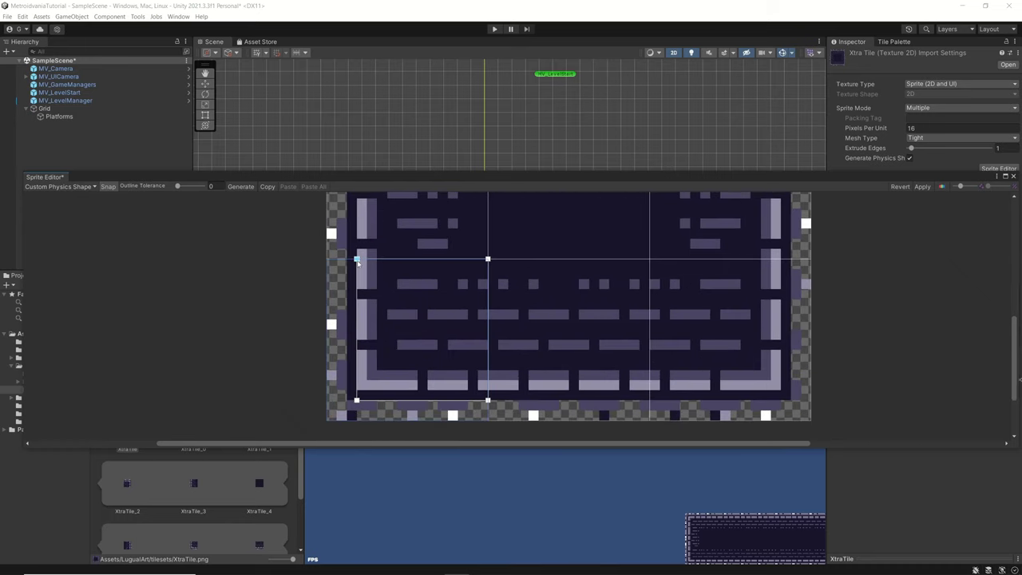
drag(357, 262, 347, 261)
drag(357, 401, 348, 401)
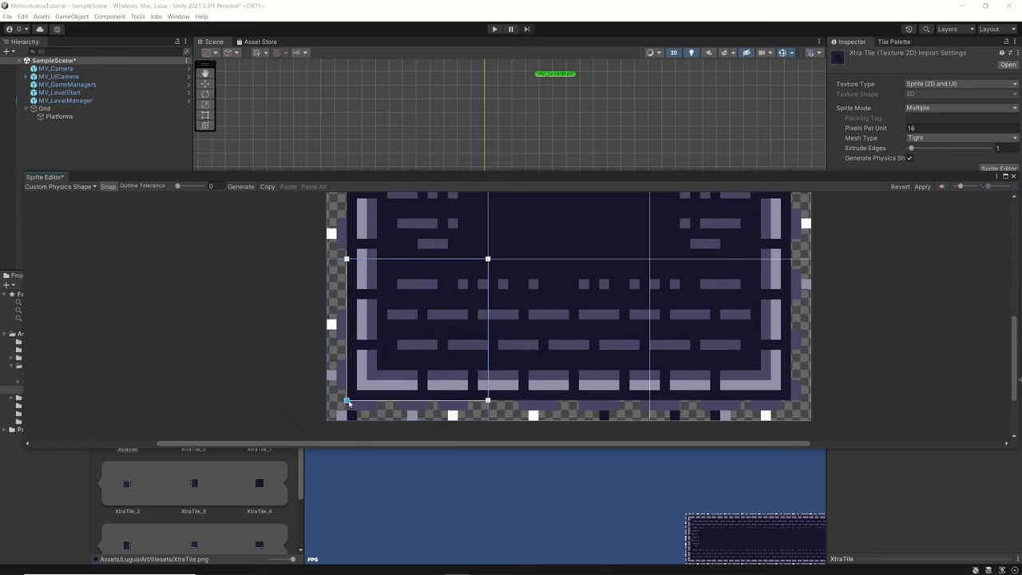
scroll(424, 353, down, 3)
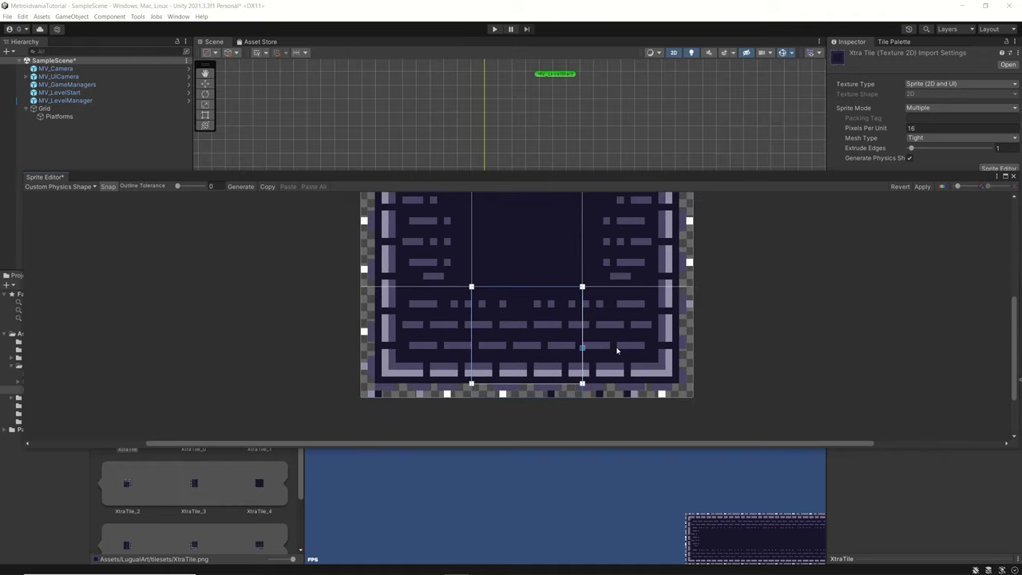
click(617, 349)
click(583, 294)
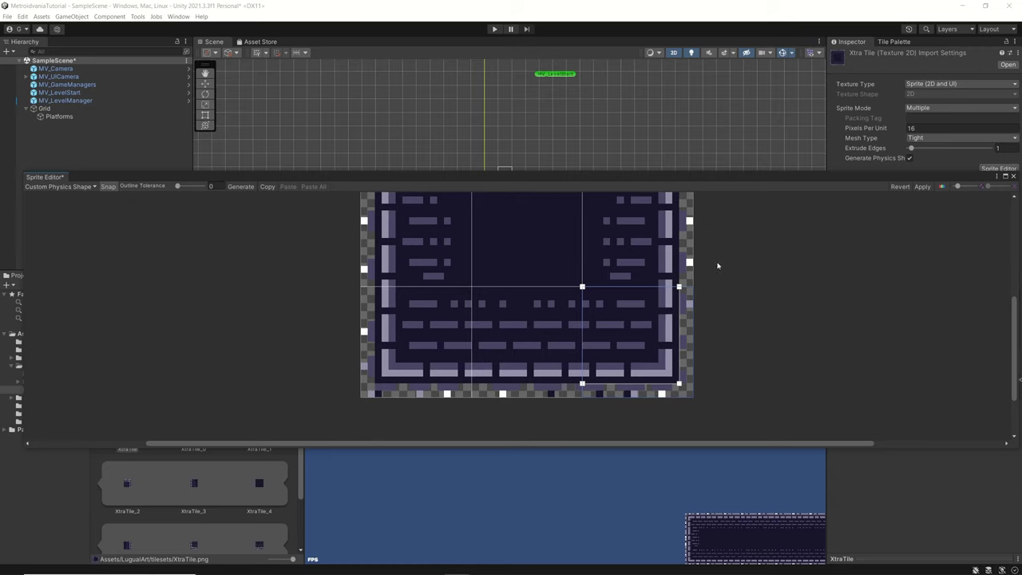
scroll(717, 266, down, 2)
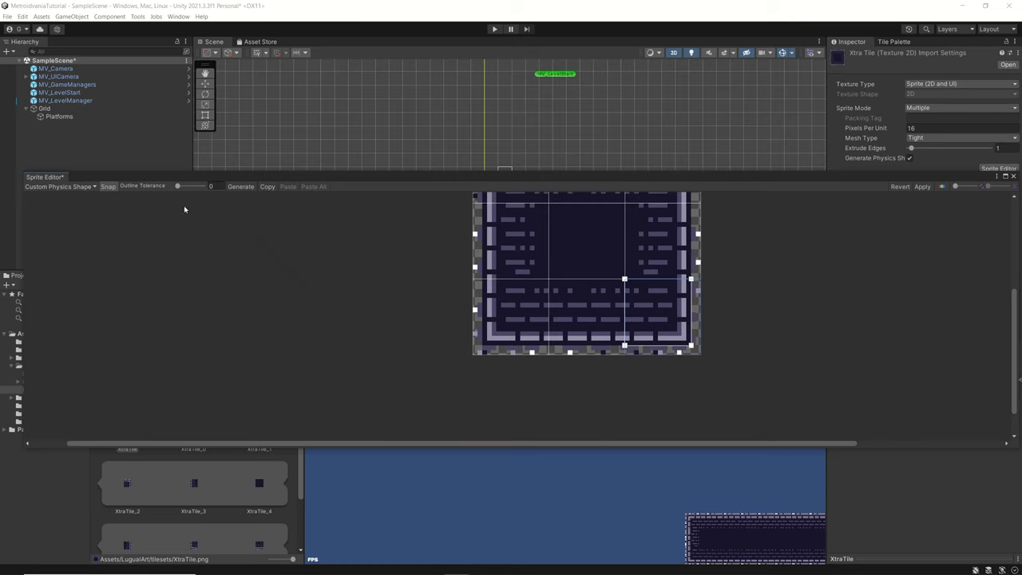
Apply the custom physics shape and close the Sprite Editor
click(922, 187)
click(1012, 178)
click(896, 42)
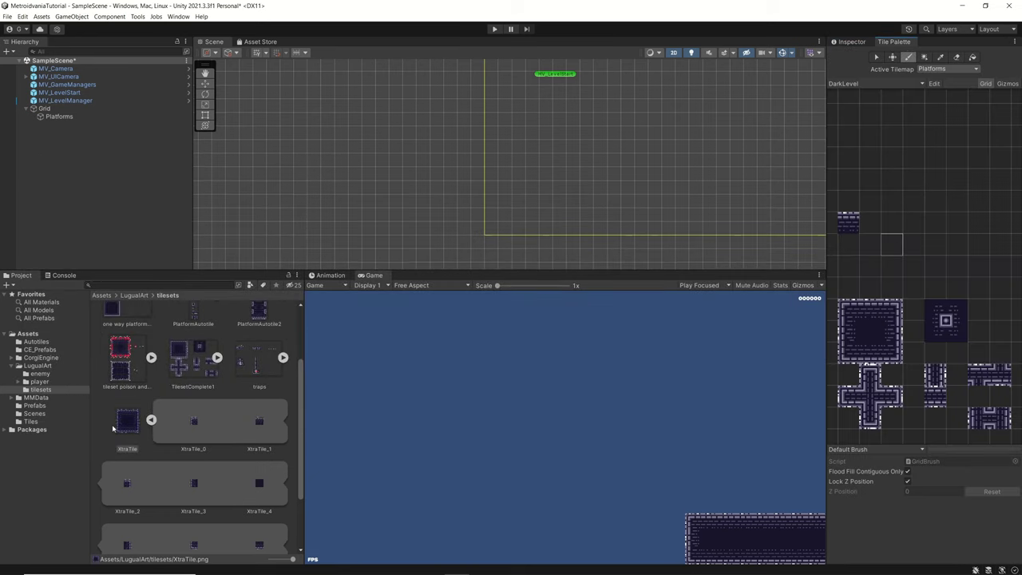
Regenerate XtraTile's tiles into Assets/Tiles by dropping it on the DarkLevel palette
drag(121, 421, 942, 172)
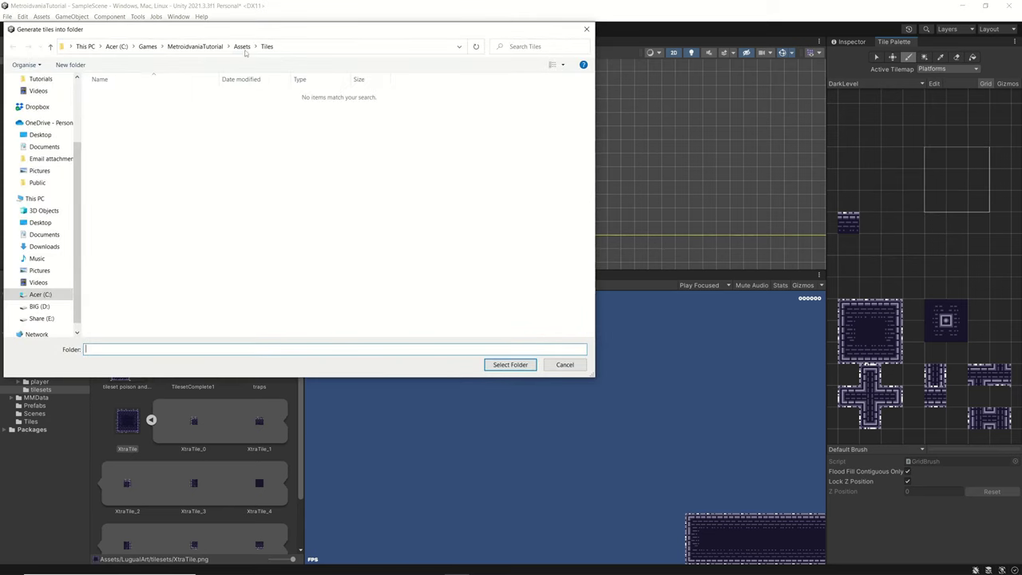
click(201, 49)
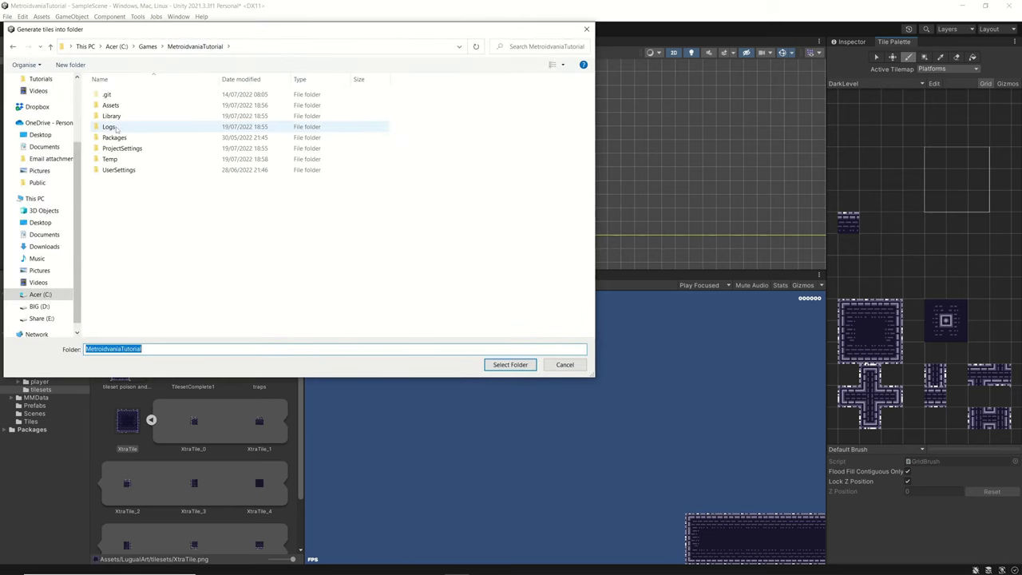
double_click(128, 104)
double_click(112, 168)
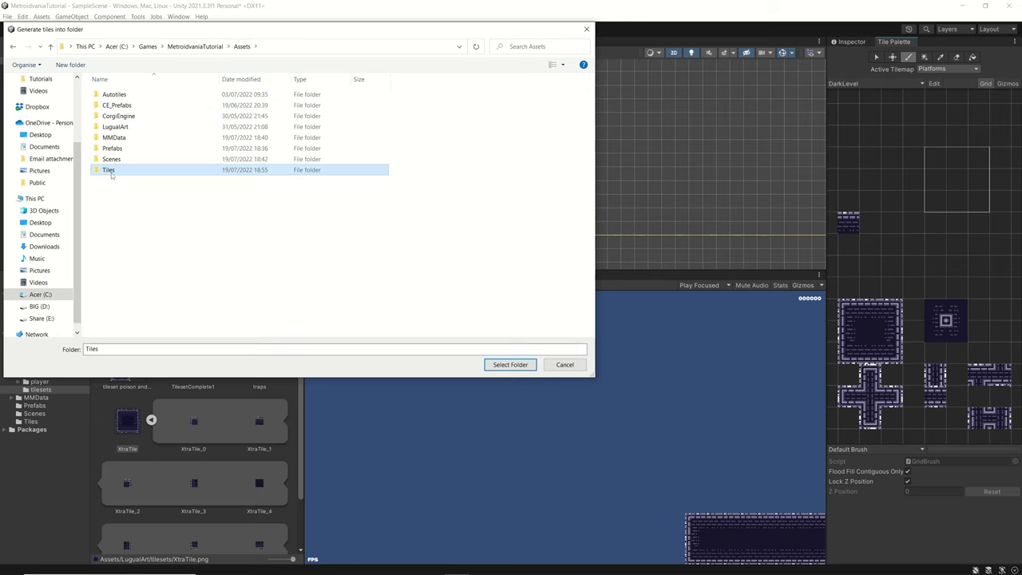
click(511, 364)
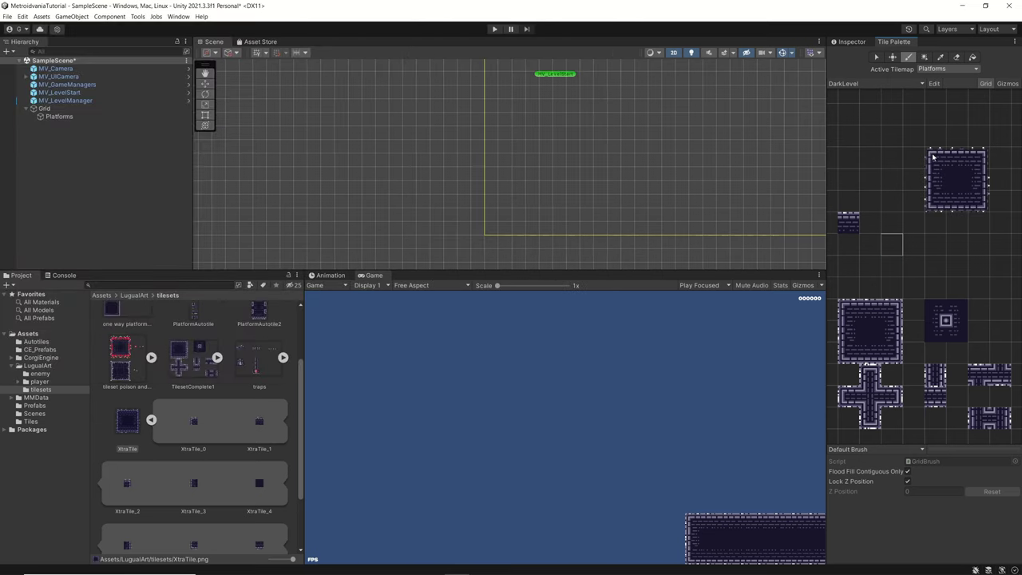
Paint a left-end column, box-fill the platform rightward, and cap it with the right-edge column
drag(933, 157, 935, 204)
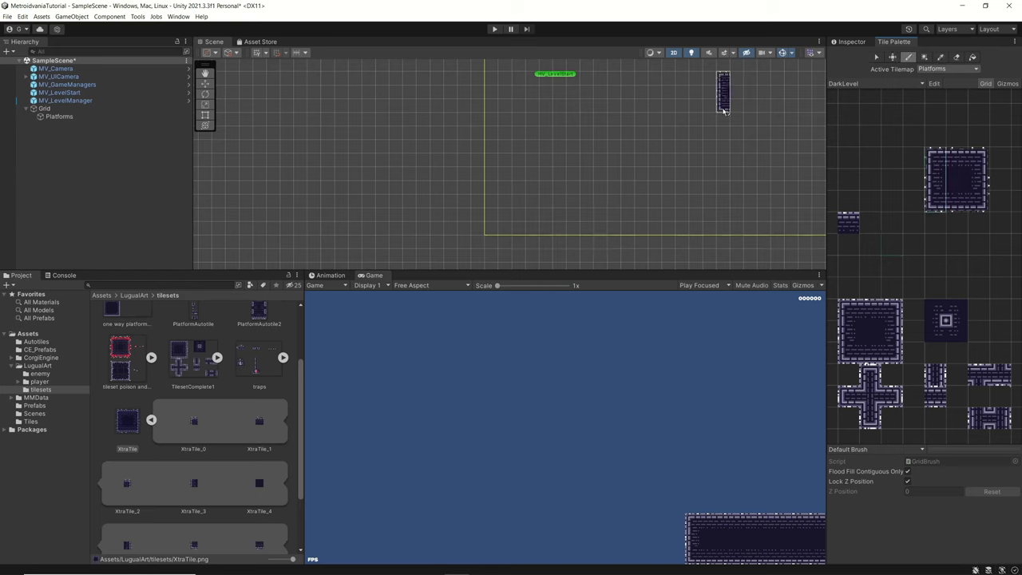
click(492, 231)
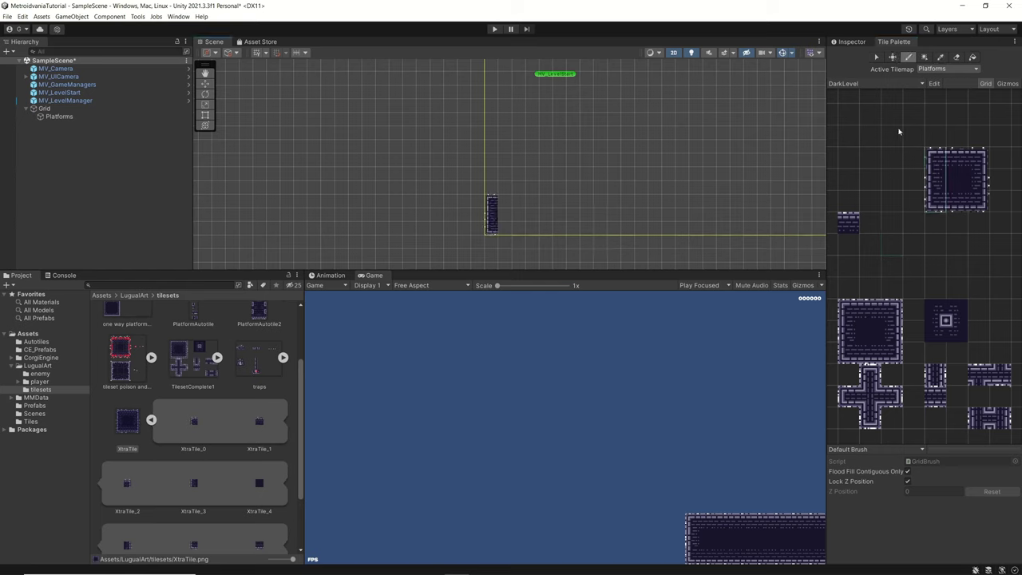
drag(960, 153, 962, 203)
click(924, 56)
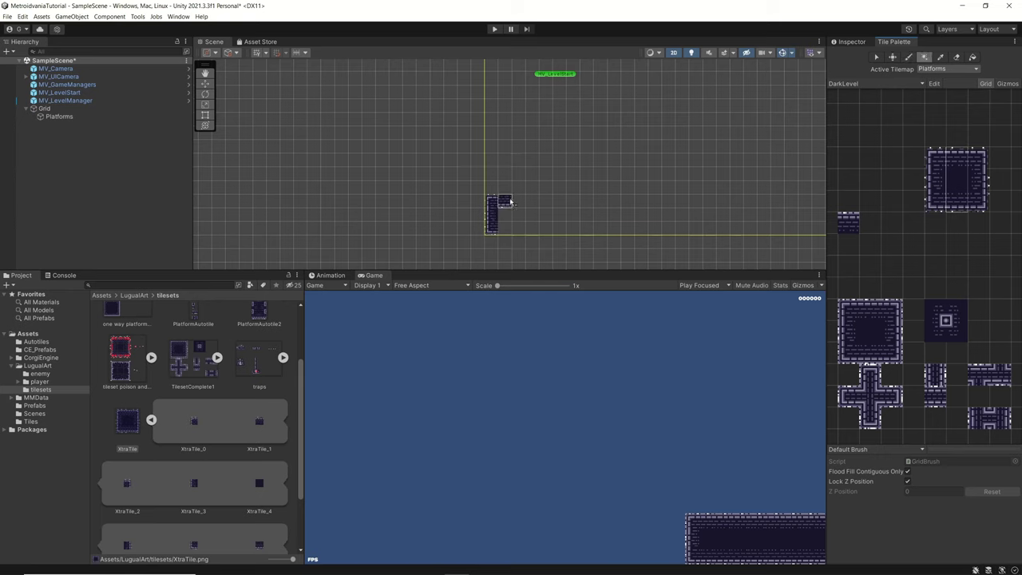
drag(504, 201, 783, 233)
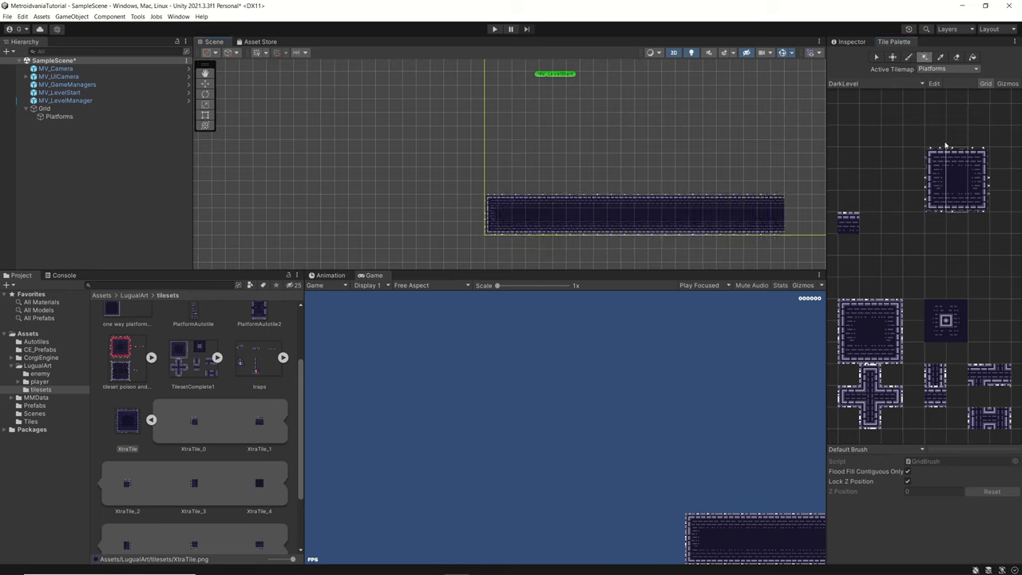
drag(980, 158, 984, 208)
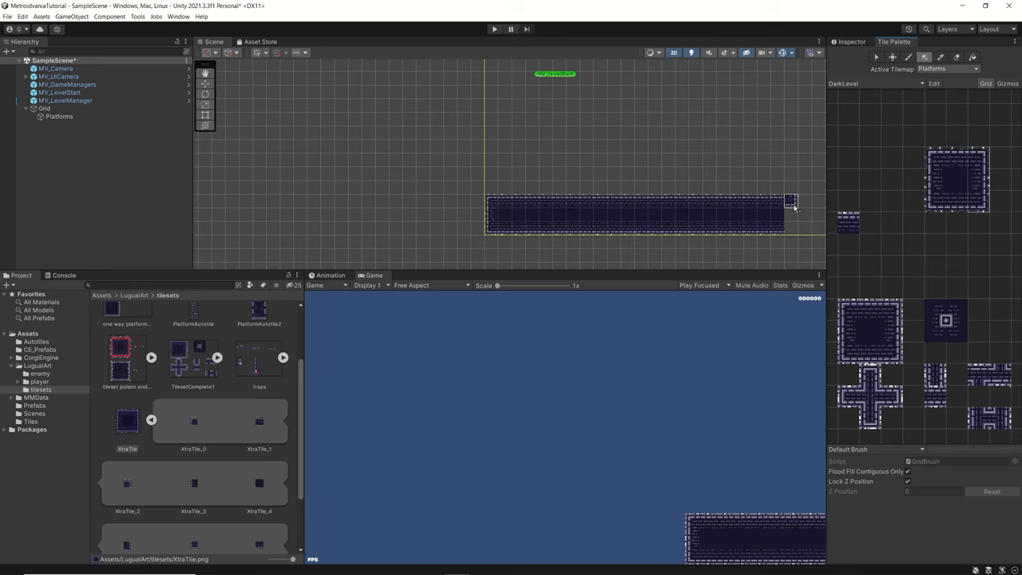
drag(789, 201, 791, 236)
Select the Platforms tilemap and switch the palette tool from Box Fill to Select
scroll(679, 214, up, 4)
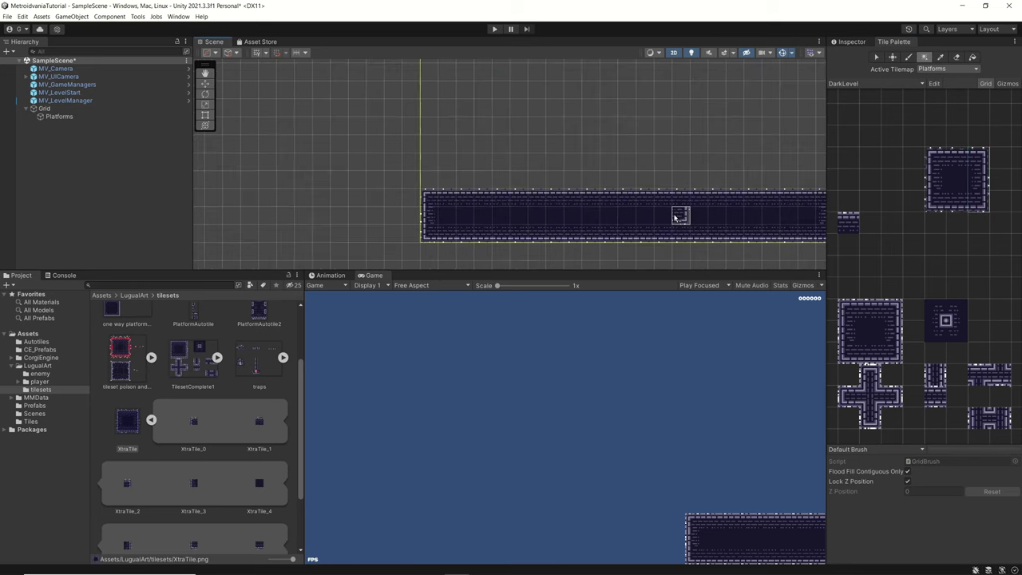
click(57, 116)
scroll(431, 159, up, 6)
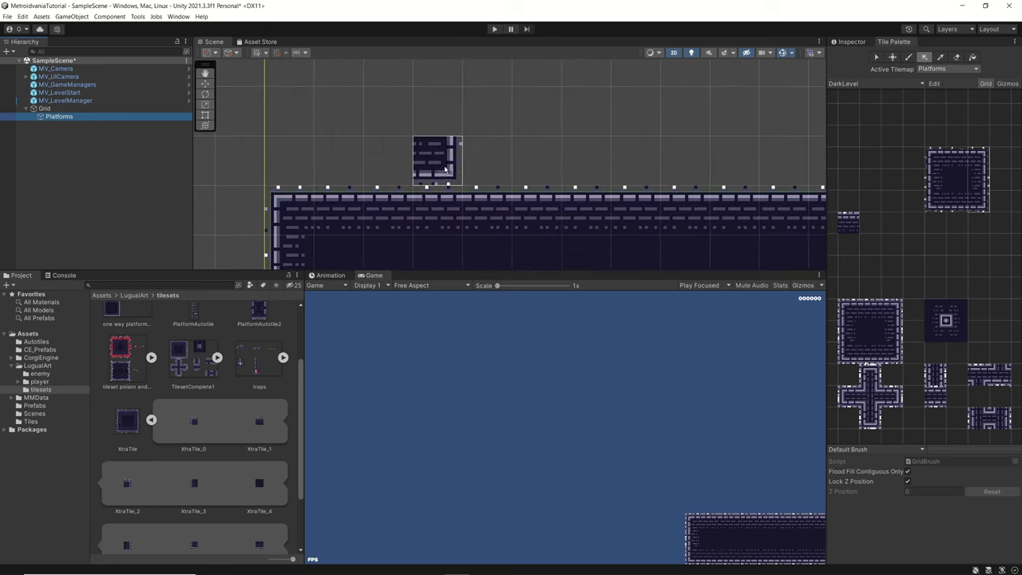
scroll(543, 175, up, 1)
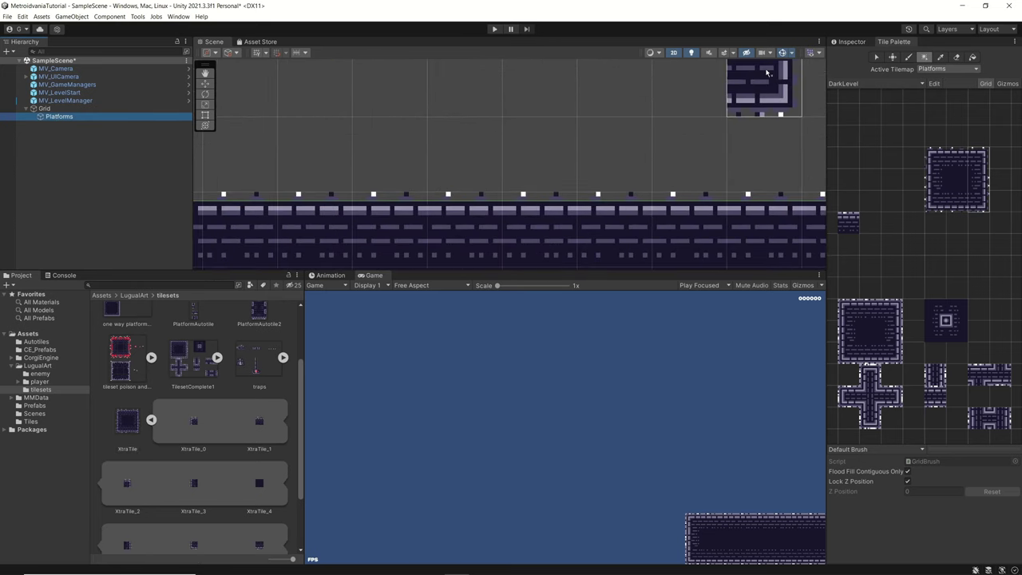
click(907, 57)
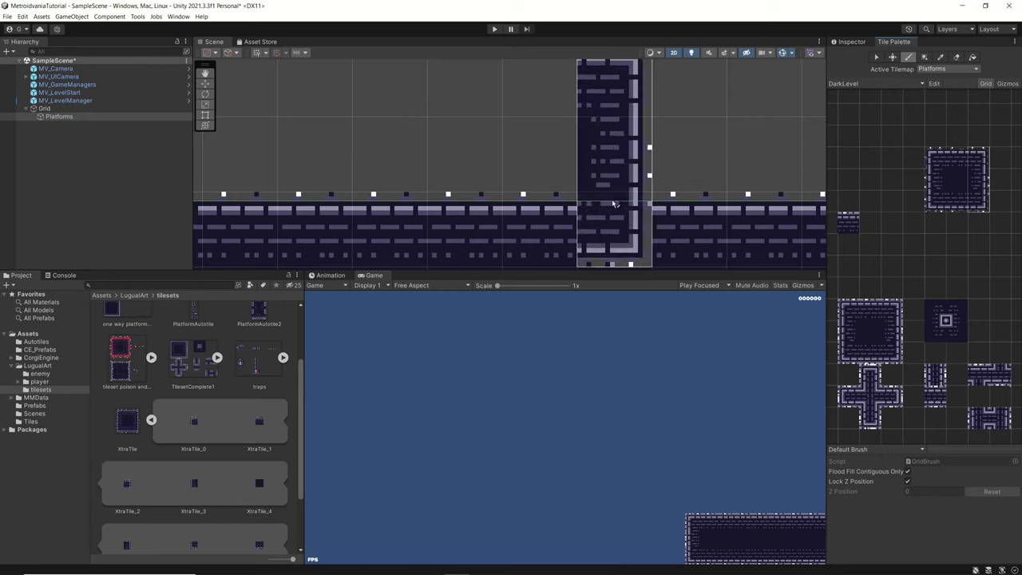
click(876, 57)
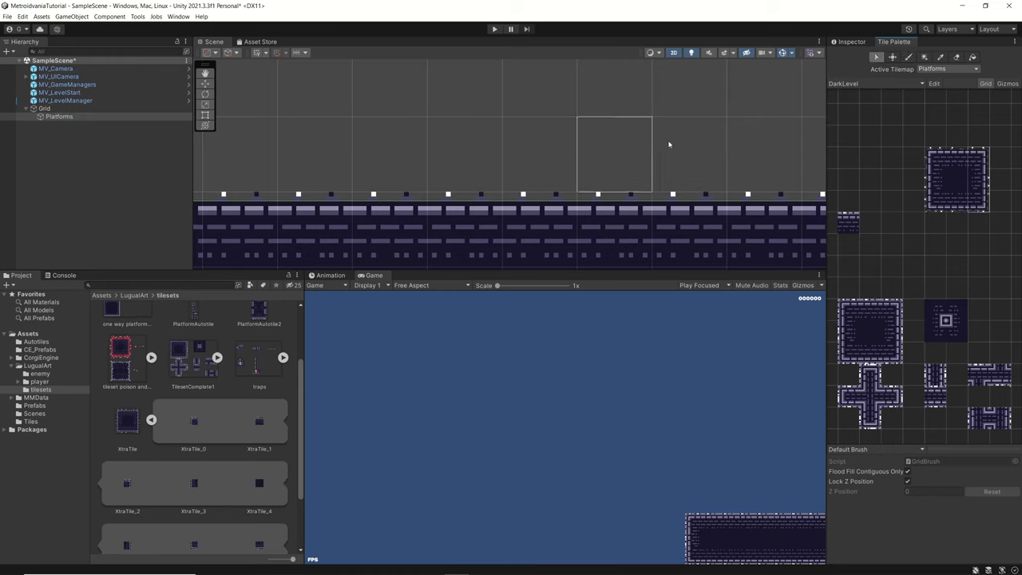
scroll(903, 177, down, 2)
scroll(903, 176, down, 2)
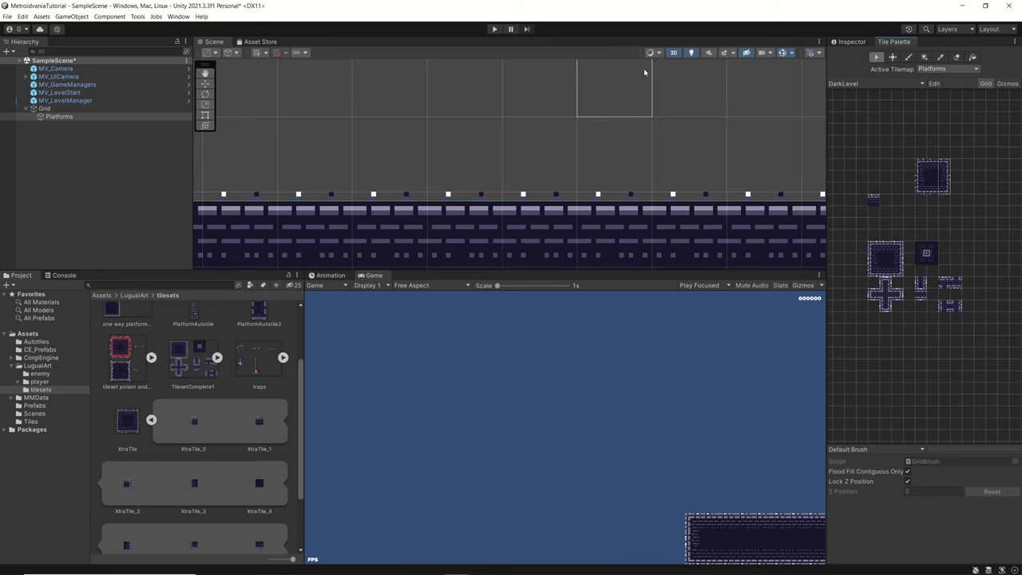
click(495, 31)
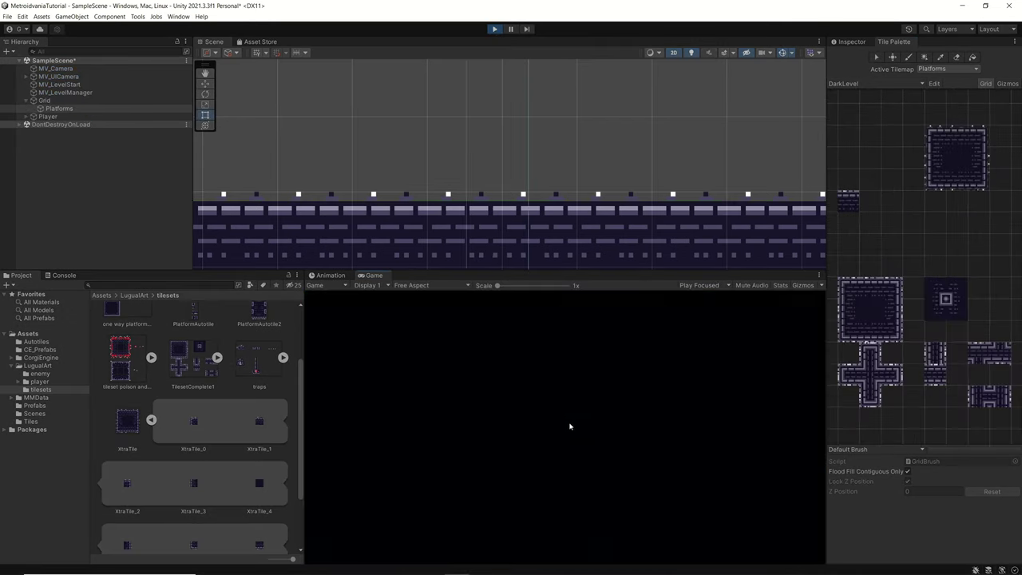
key(Left)
key(Right)
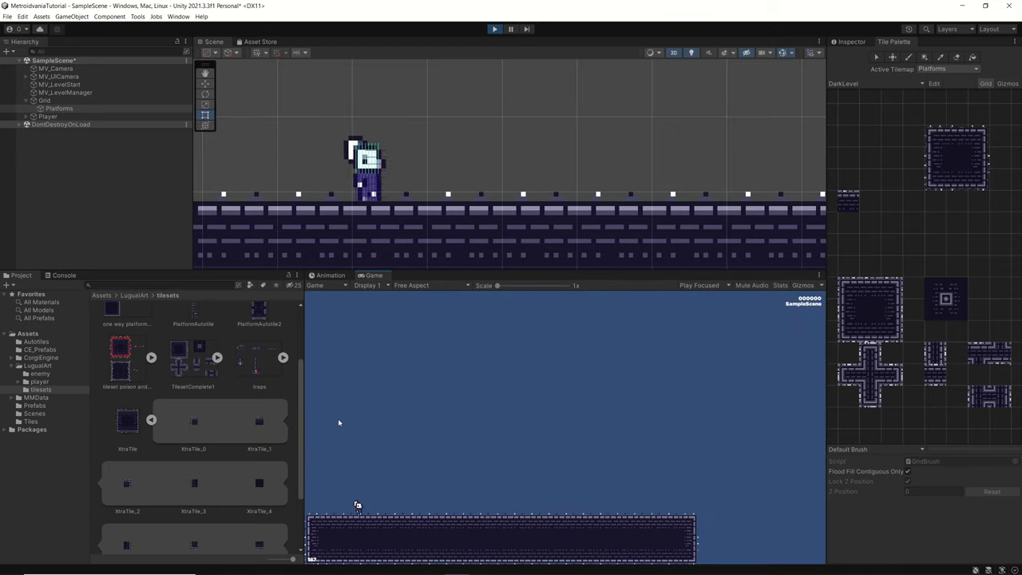
key(Left)
key(Right)
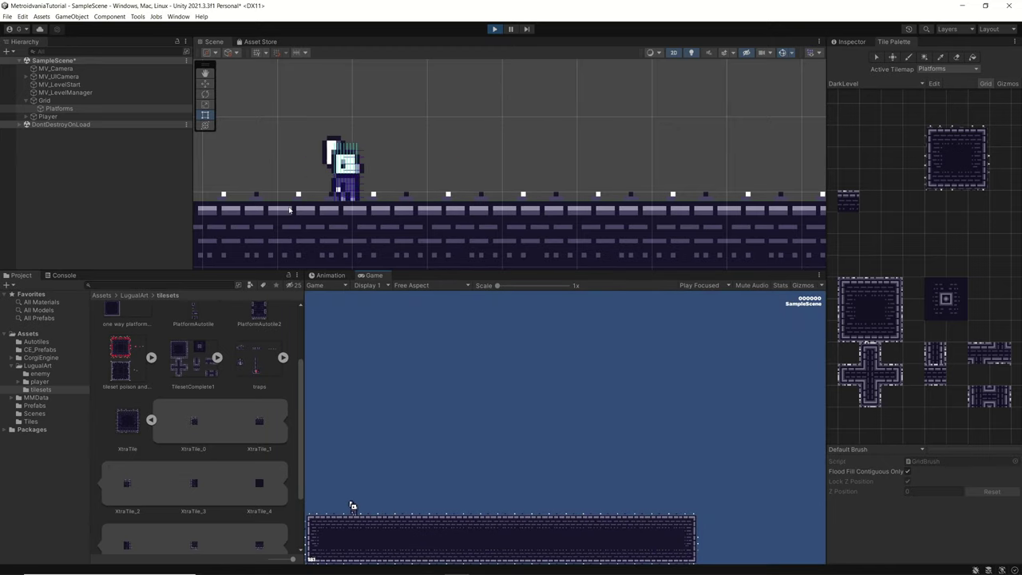
key(Right)
key(Left)
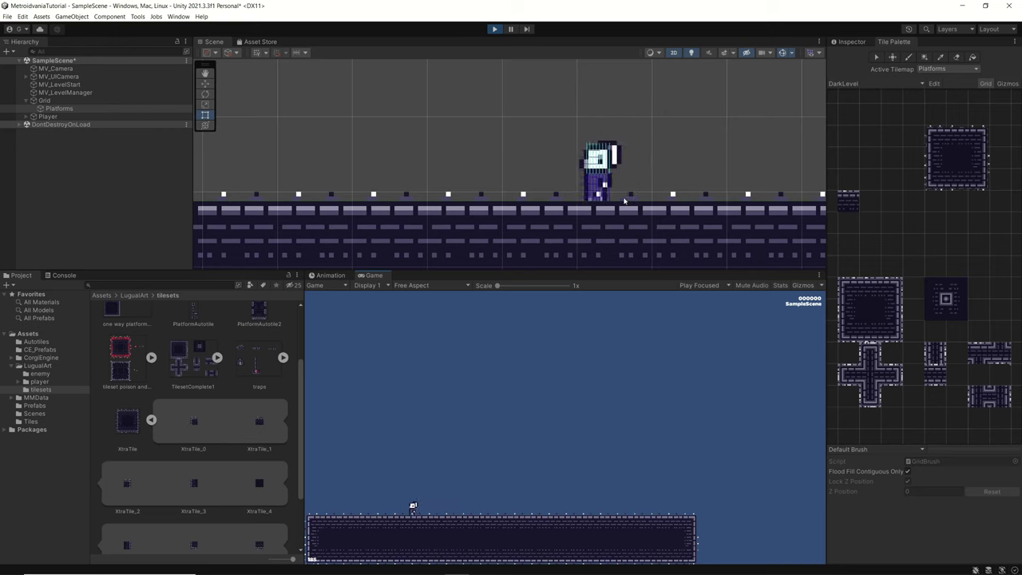
key(Right)
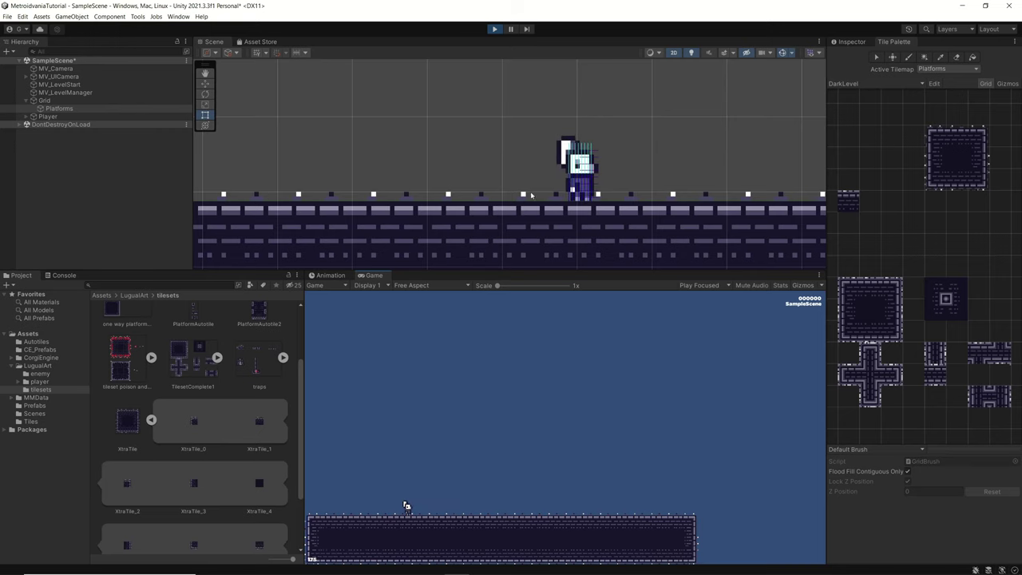
key(Right)
key(Left)
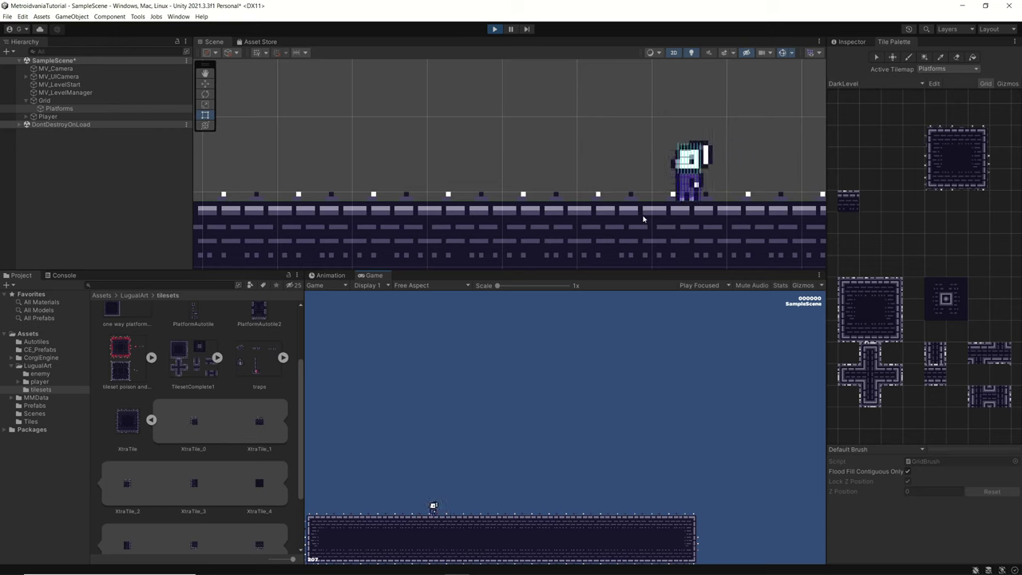
key(Right)
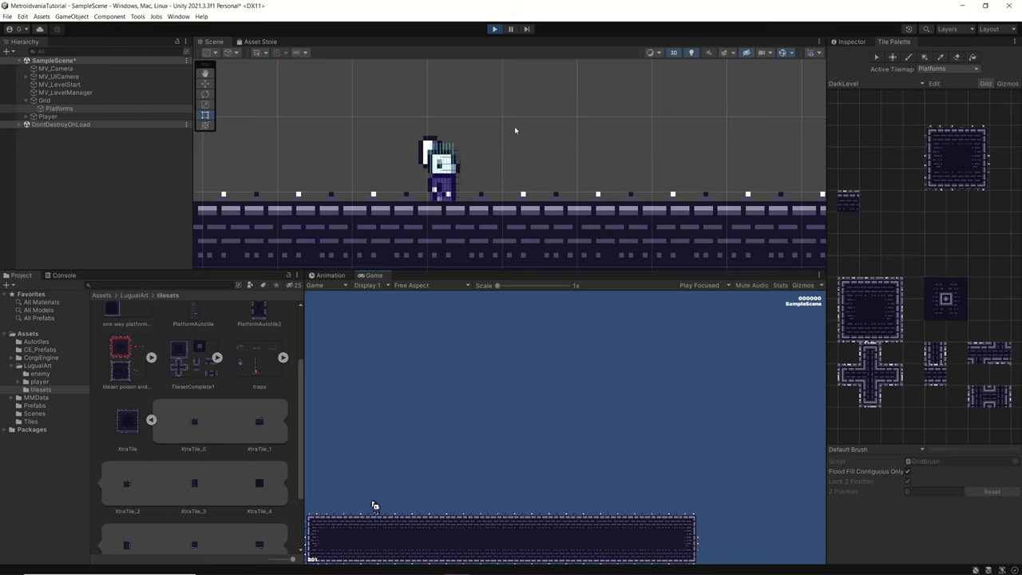
click(494, 30)
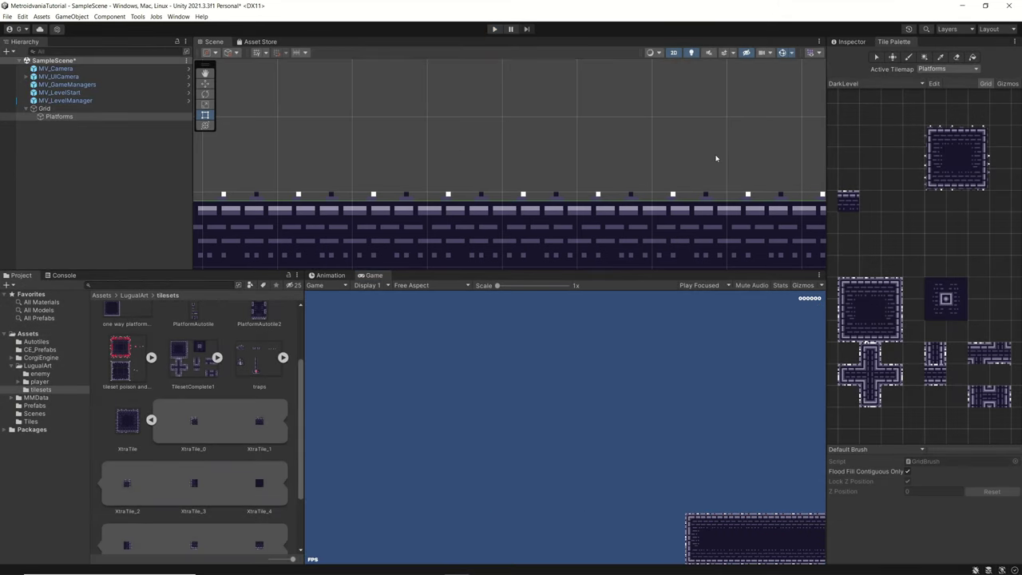